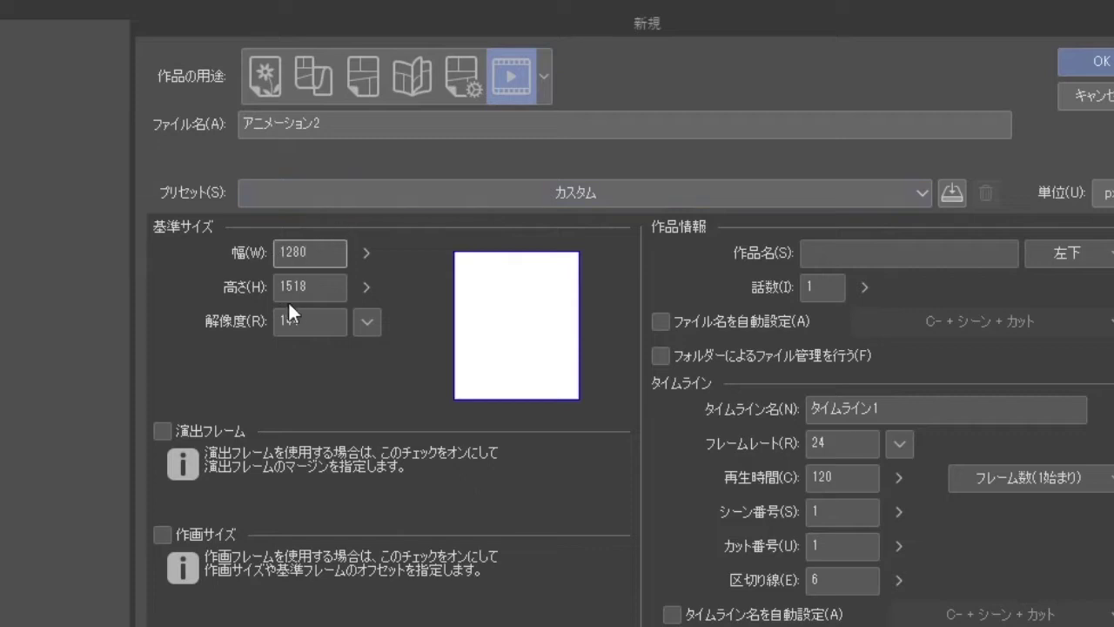
- Set the new animation's canvas height to 720 px, frame rate to 8 fps and playback time to 24 frames
key("Tab")
type("720")
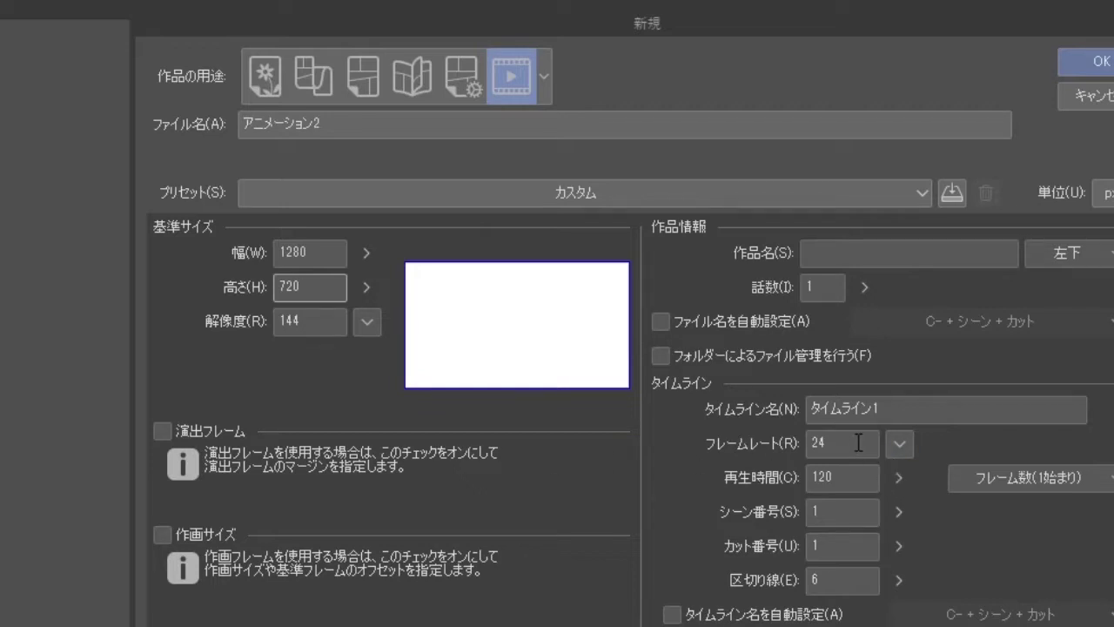
left_click(898, 444)
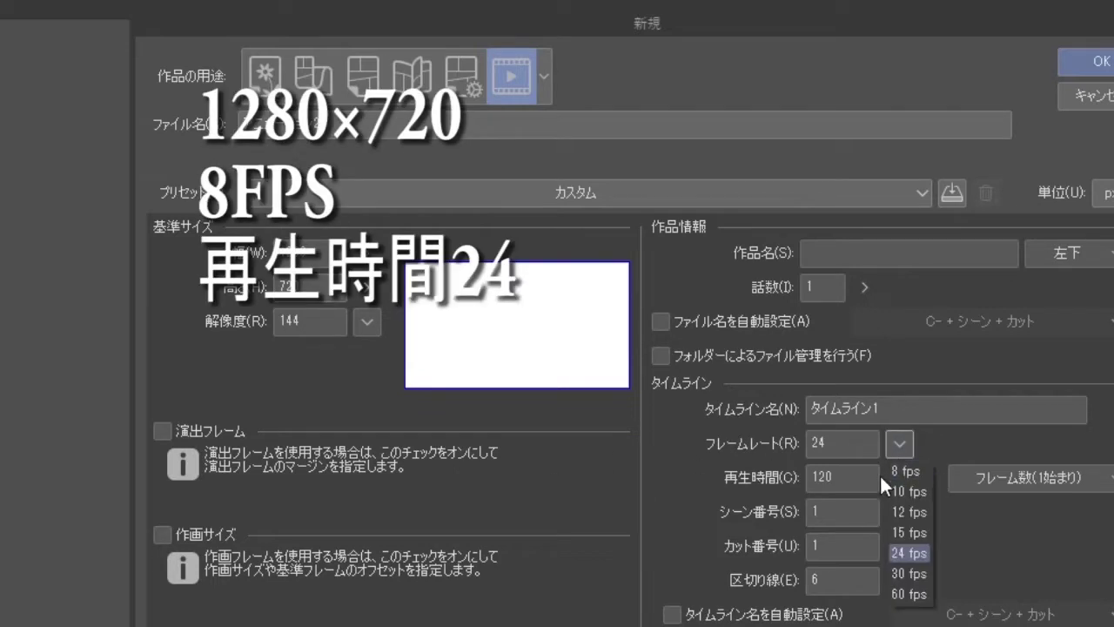
left_click(907, 470)
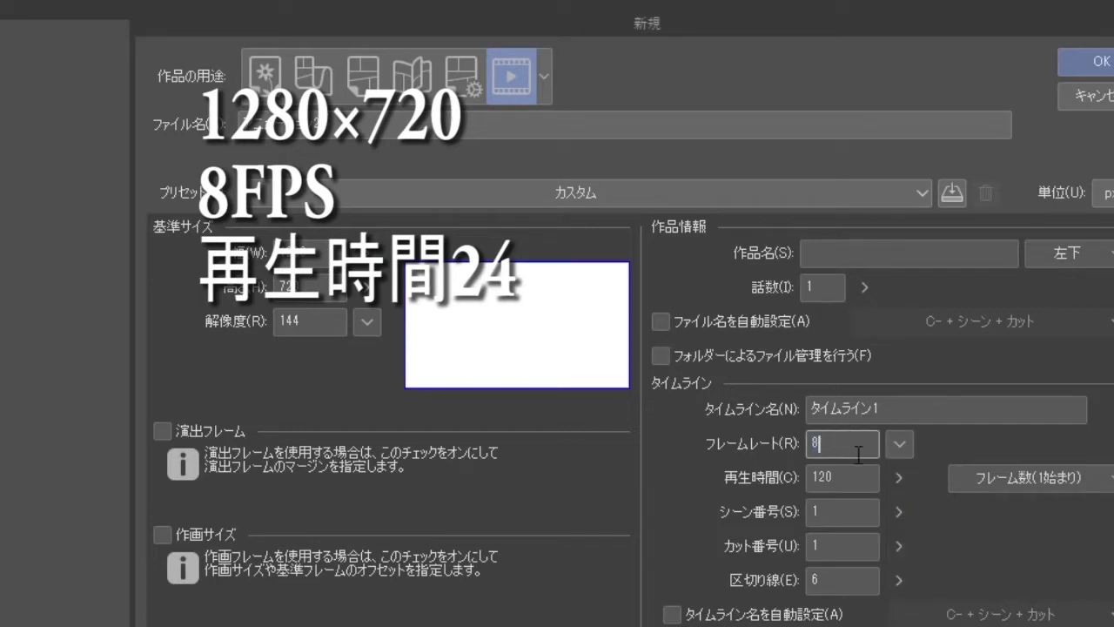
left_click(857, 480)
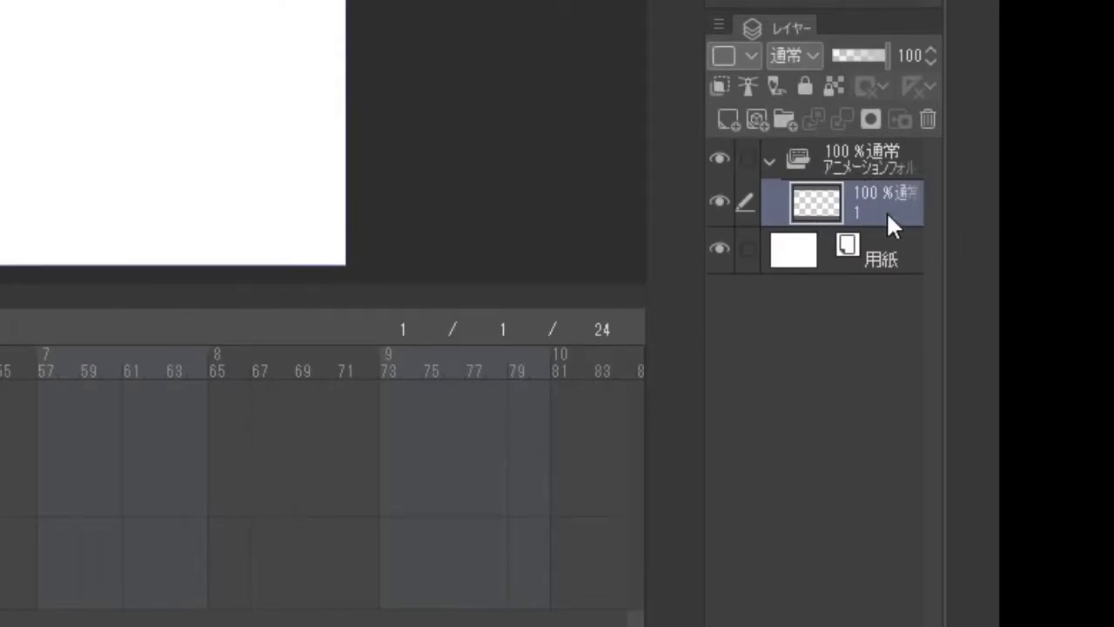
- Undo the last layer edit and build a layer folder inside animation folder A containing two raster layers and two vector layers
key("ctrl+z")
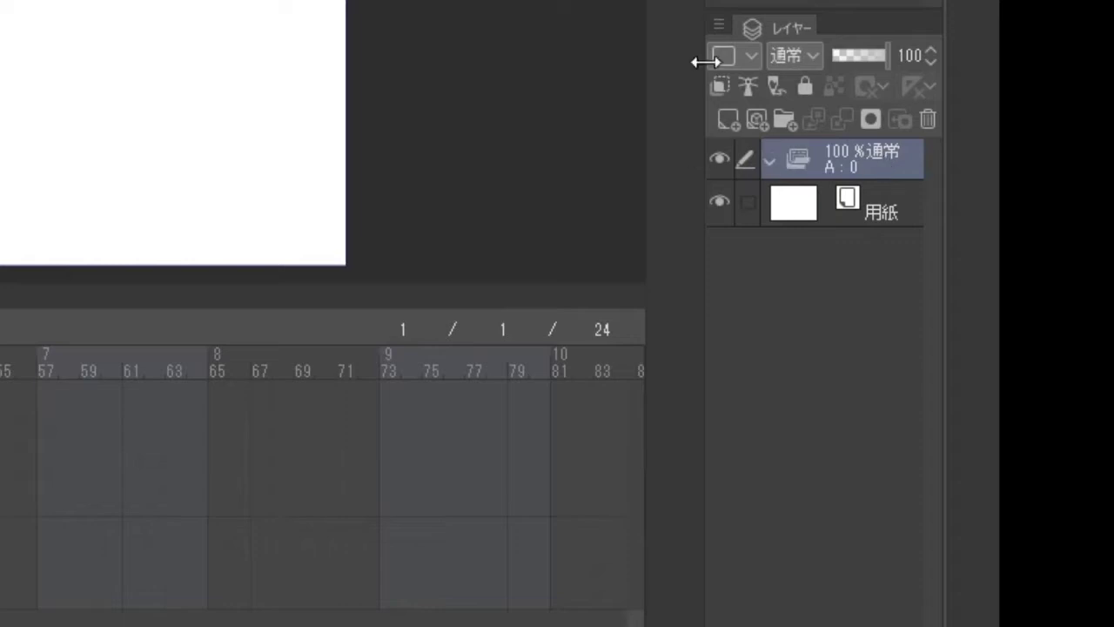
left_click(784, 122)
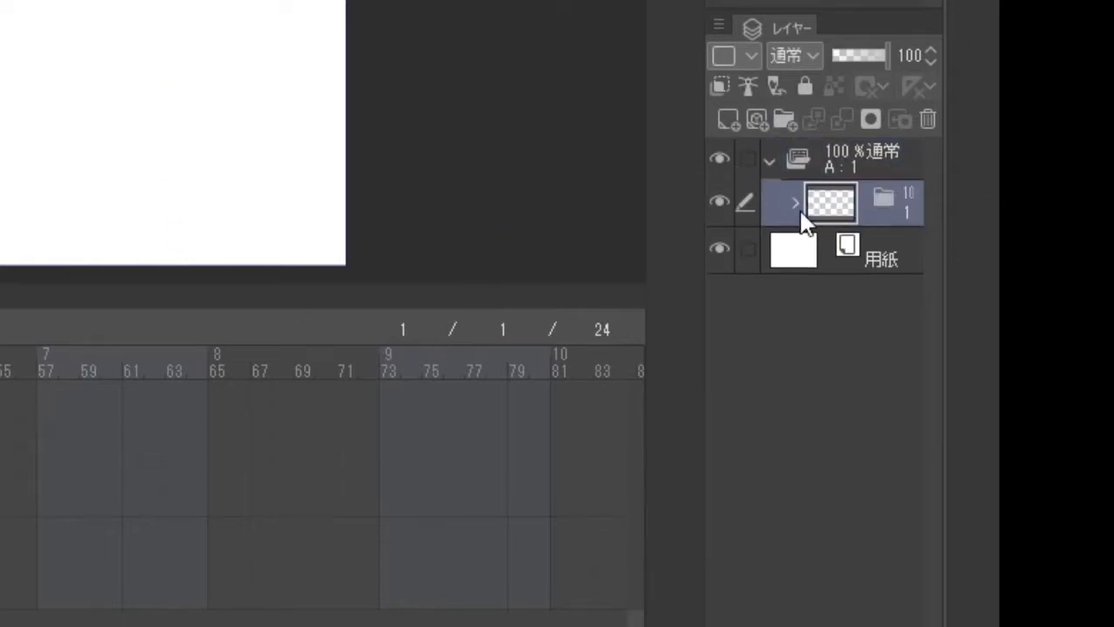
left_click(724, 122)
double_click(763, 113)
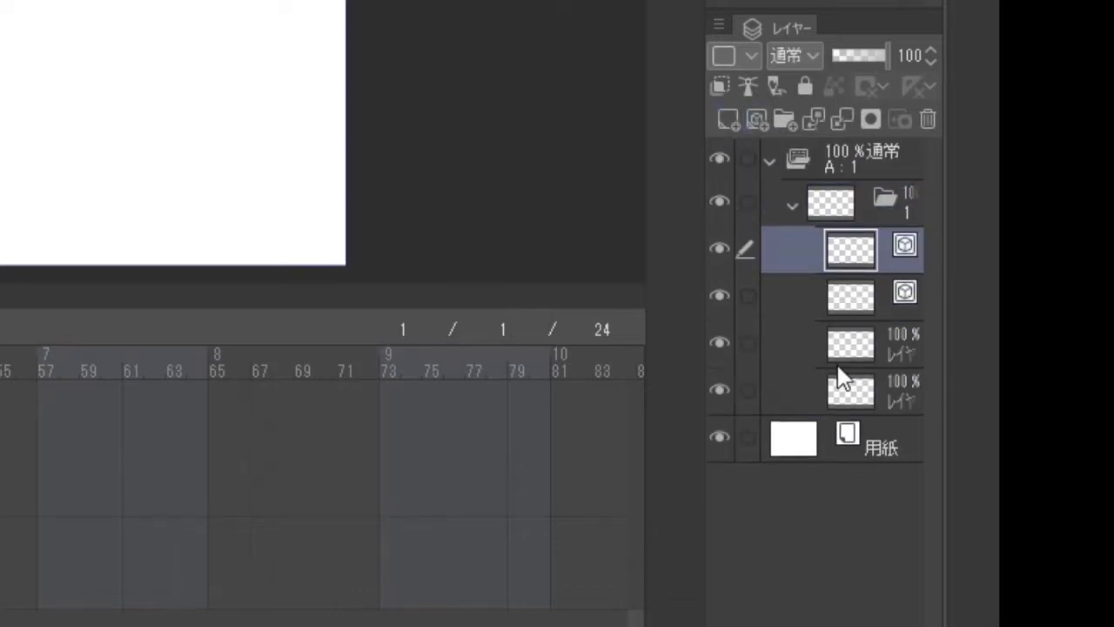
- Rename the lowest raster layer as 下書き and the raster layer above it as 塗り
left_click(896, 394)
double_click(897, 394)
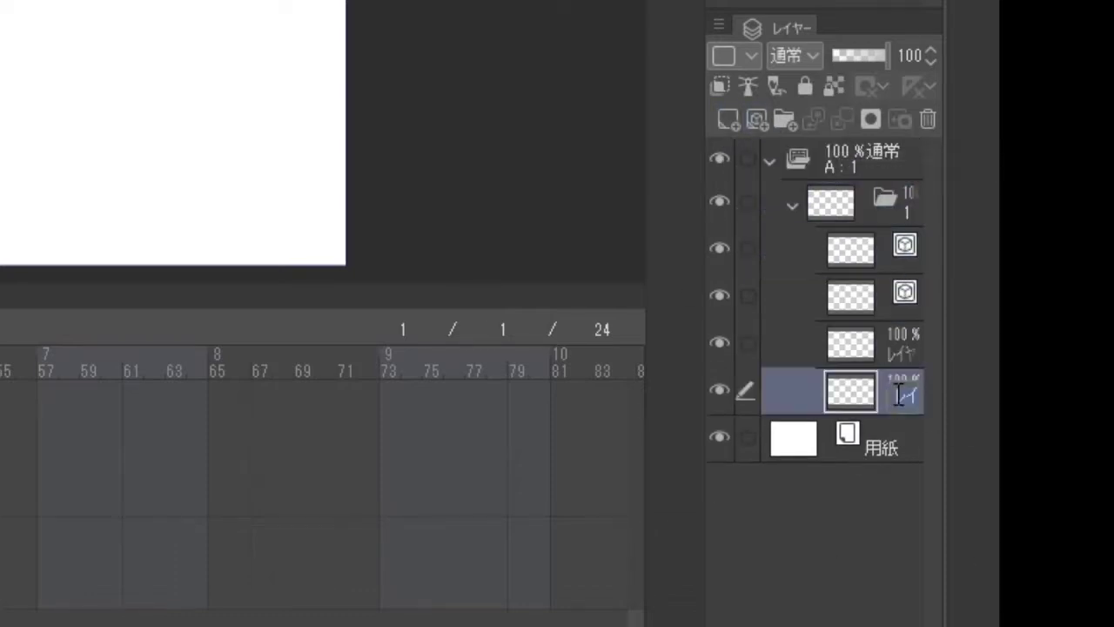
type("shita")
key("space")
left_click(900, 520)
double_click(901, 342)
type("nuri")
key("space")
left_click(873, 604)
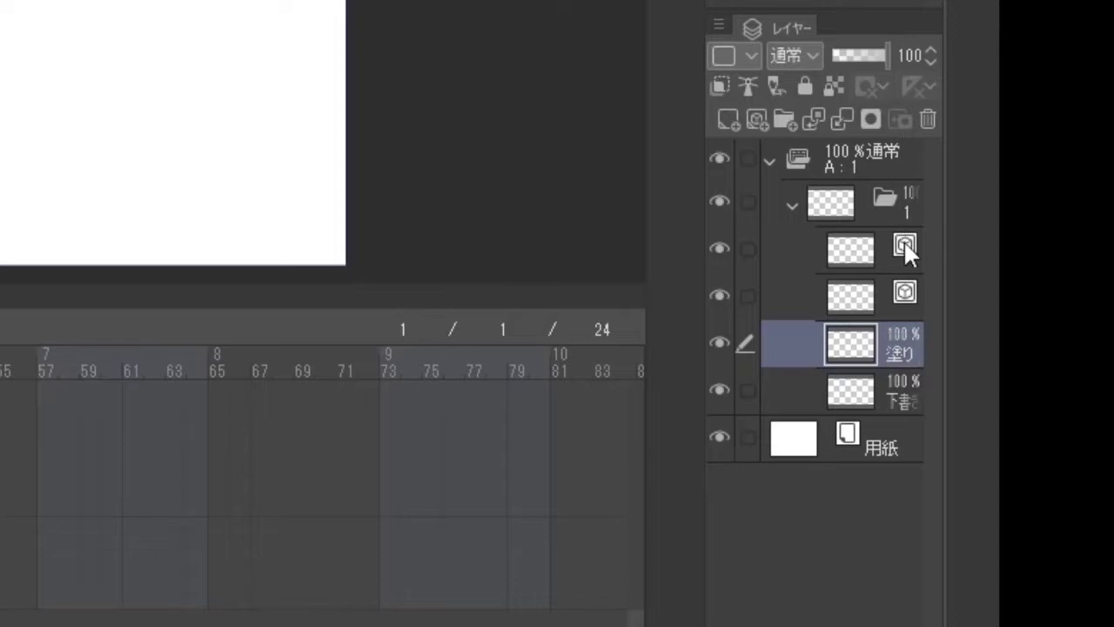
- Widen the layer list and rename the lower vector layer as 色トレス
left_click(904, 294)
left_click_drag(708, 313, 494, 314)
double_click(849, 287)
type("irotore")
key("Tab")
key("Return")
- Rename the upper vector layer as 実線
double_click(782, 259)
type("jisssen")
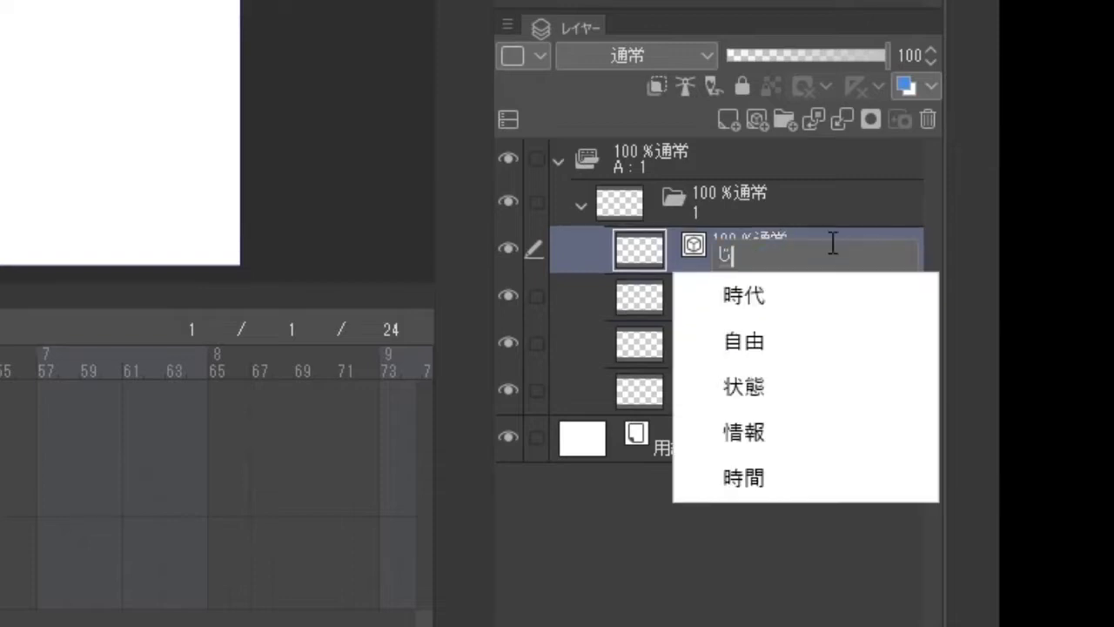
key("BackSpace")
key("BackSpace")
key("BackSpace")
key("BackSpace")
type("ssenn")
key("space")
key("Return")
key("Return")
- Collapse animation folder A and duplicate it twice
left_click(580, 206)
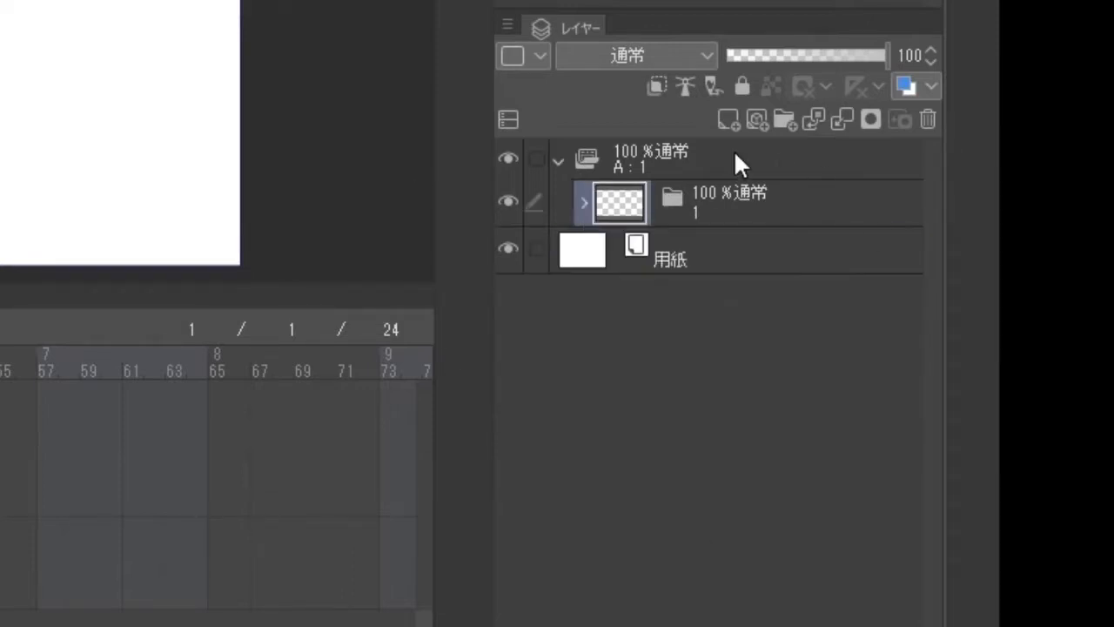
left_click(709, 163)
left_click(583, 202)
left_click(583, 202)
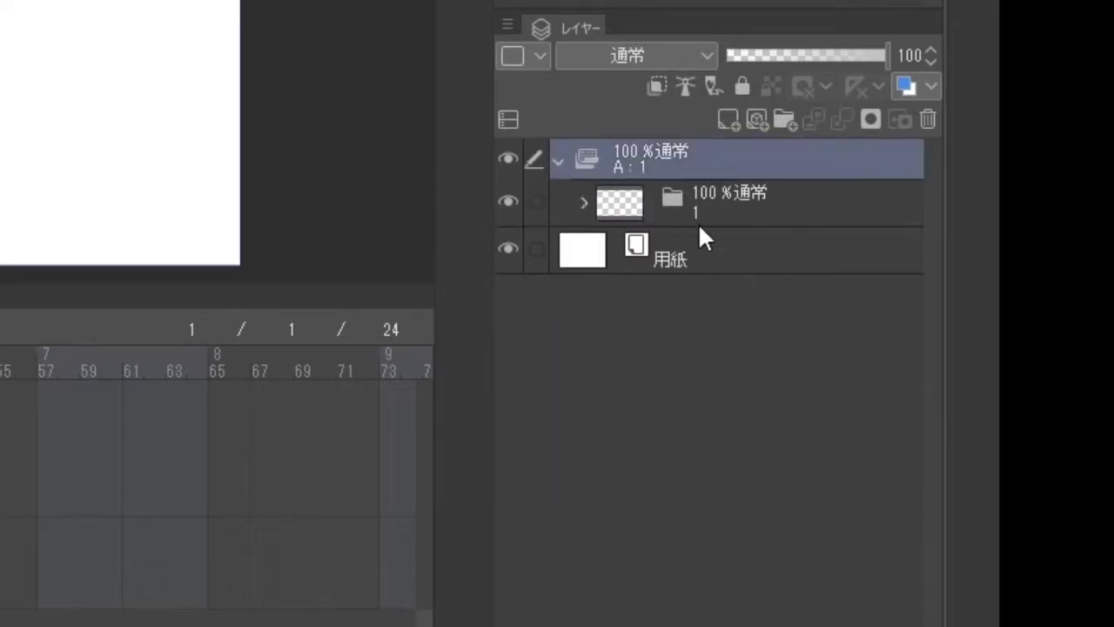
left_click(556, 161)
left_click_drag(882, 158, 759, 122)
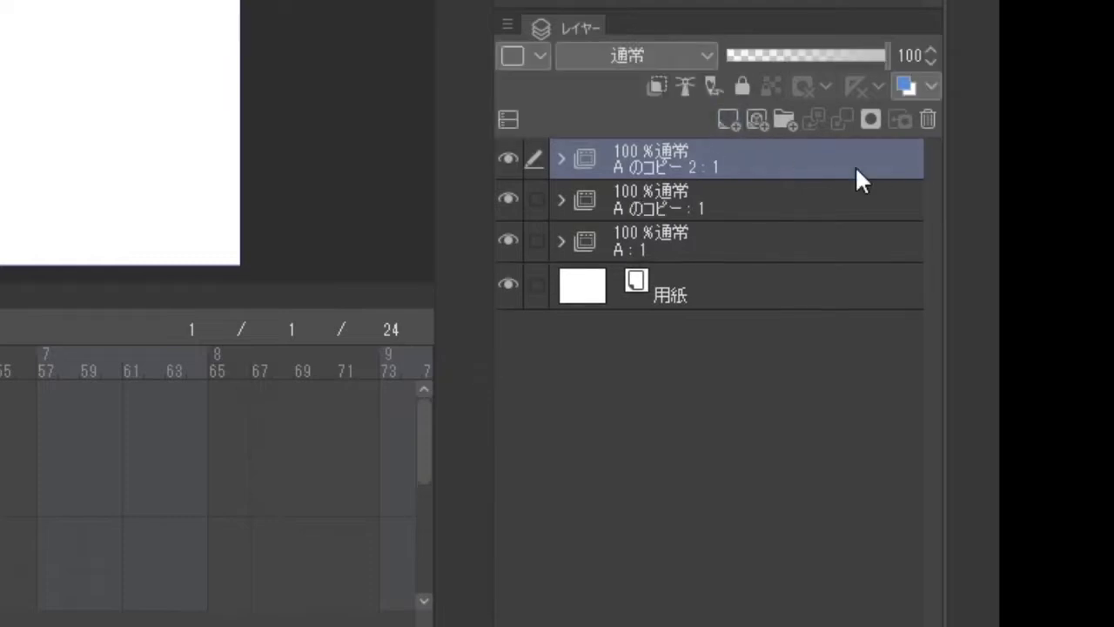
- Rename the two duplicated animation folders as B and C
double_click(722, 202)
type("B")
key("Return")
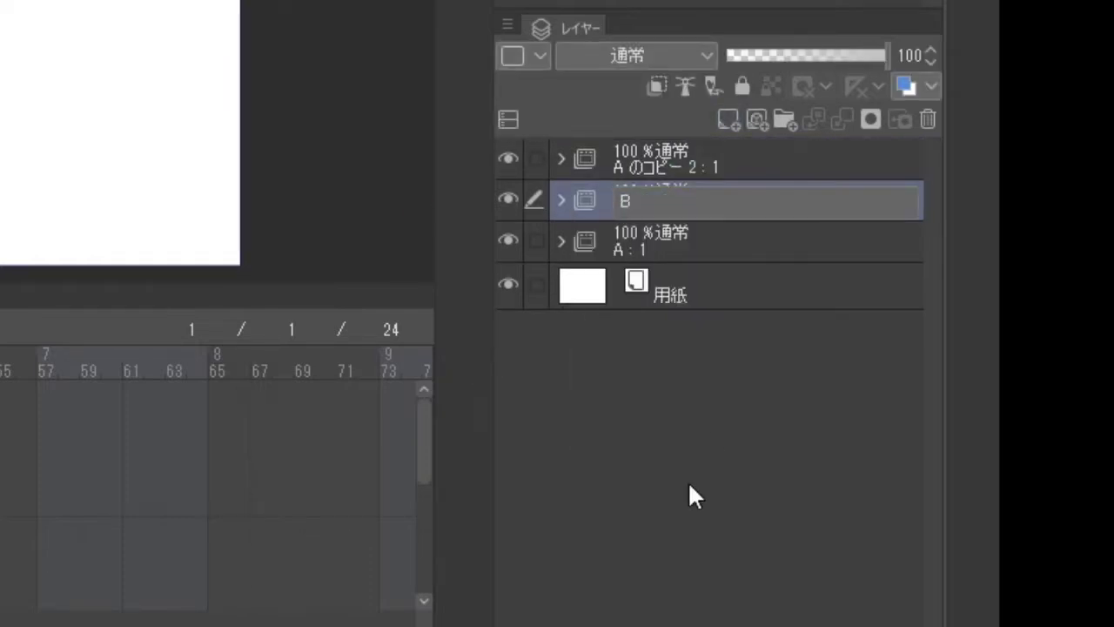
key("Return")
double_click(722, 158)
type("C")
key("Return")
key("Return")
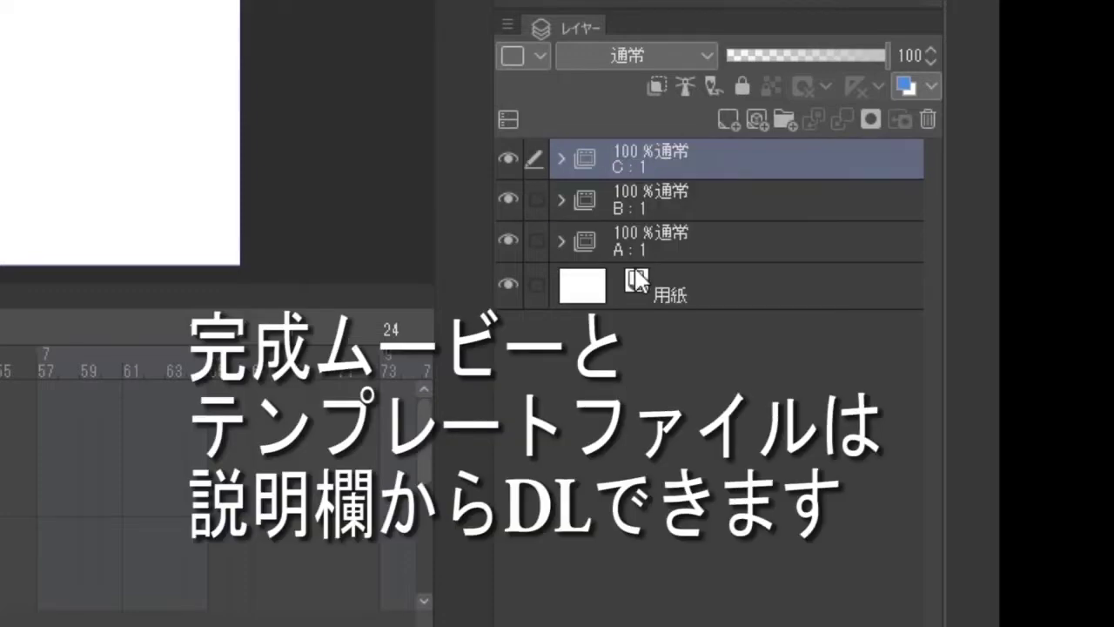
- Expand animation folder A while keeping folders B and C collapsed
left_click(560, 241)
left_click(561, 200)
left_click(560, 158)
left_click(560, 158)
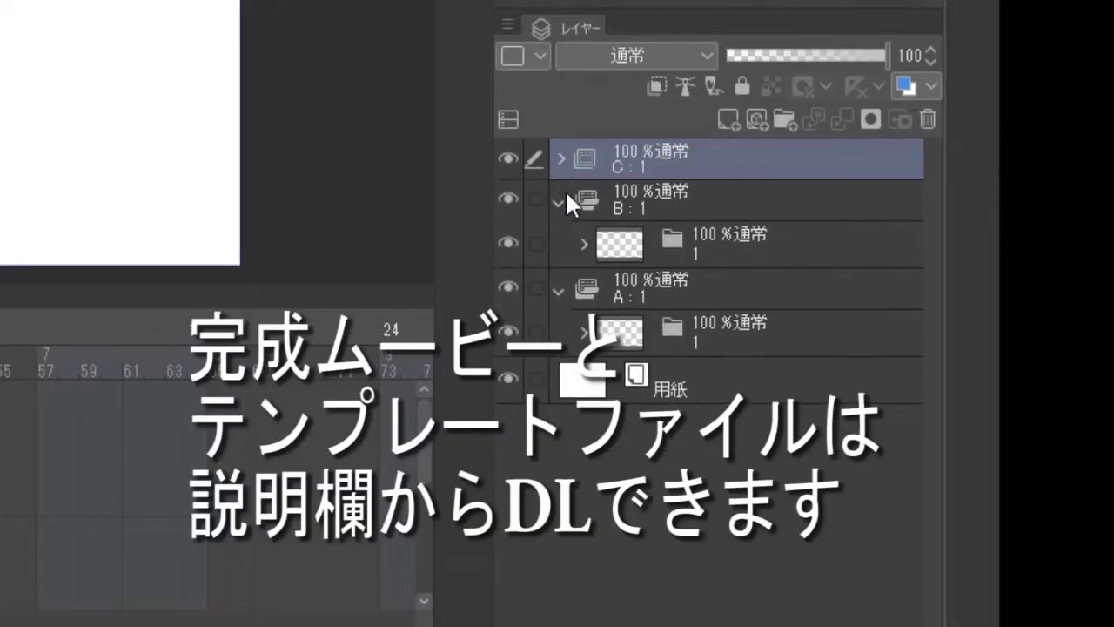
left_click(562, 199)
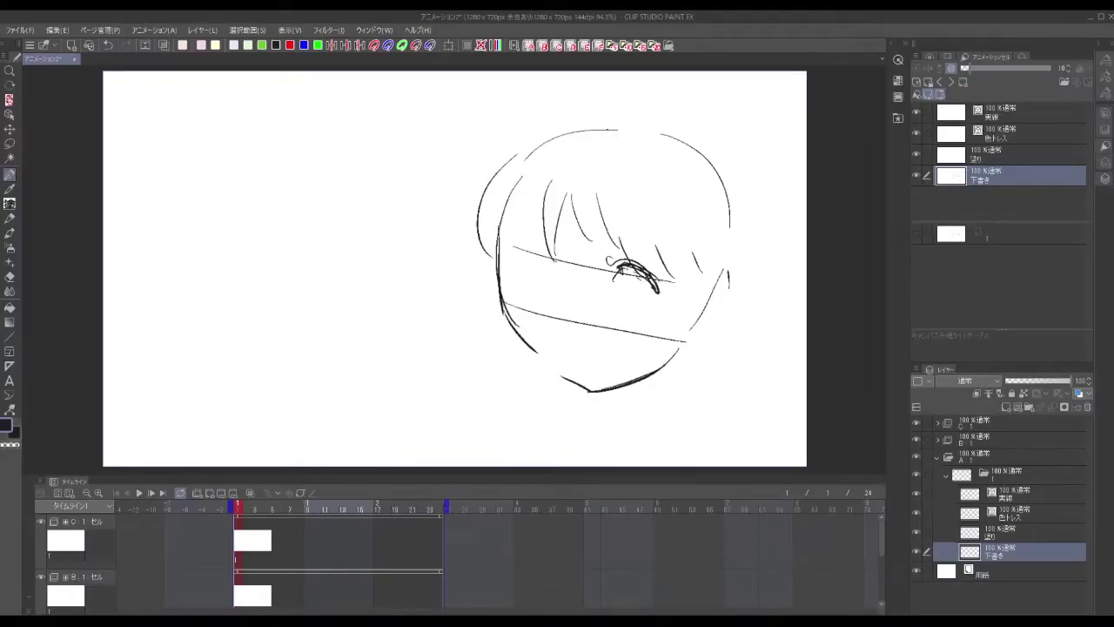
- Rough out the girl's head, hair, beret, eyes, scarf and hands on folder A's 下書き layer
mouse_move(505, 261)
left_mouse_down()
mouse_move(564, 396)
mouse_move(707, 300)
mouse_move(533, 296)
left_mouse_up()
left_click_drag(496, 131, 461, 278)
left_click_drag(590, 121, 731, 219)
left_click_drag(749, 139, 787, 261)
left_click_drag(548, 380, 731, 374)
left_click_drag(470, 335, 496, 452)
left_click_drag(152, 374, 549, 335)
left_click_drag(500, 270, 466, 270)
left_click_drag(470, 374, 557, 435)
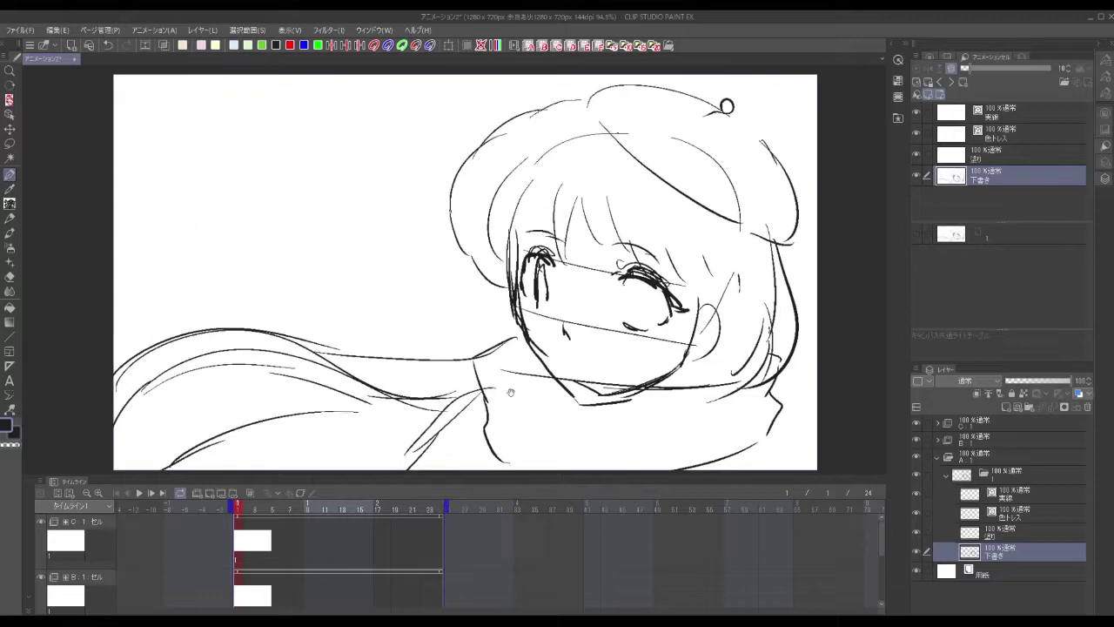
left_click_drag(496, 418, 592, 465)
left_click_drag(522, 261, 509, 295)
- Display the 下書き layer in blue and redraw the girl's hair, face and hands over it on レイヤー 1
left_click(1077, 392)
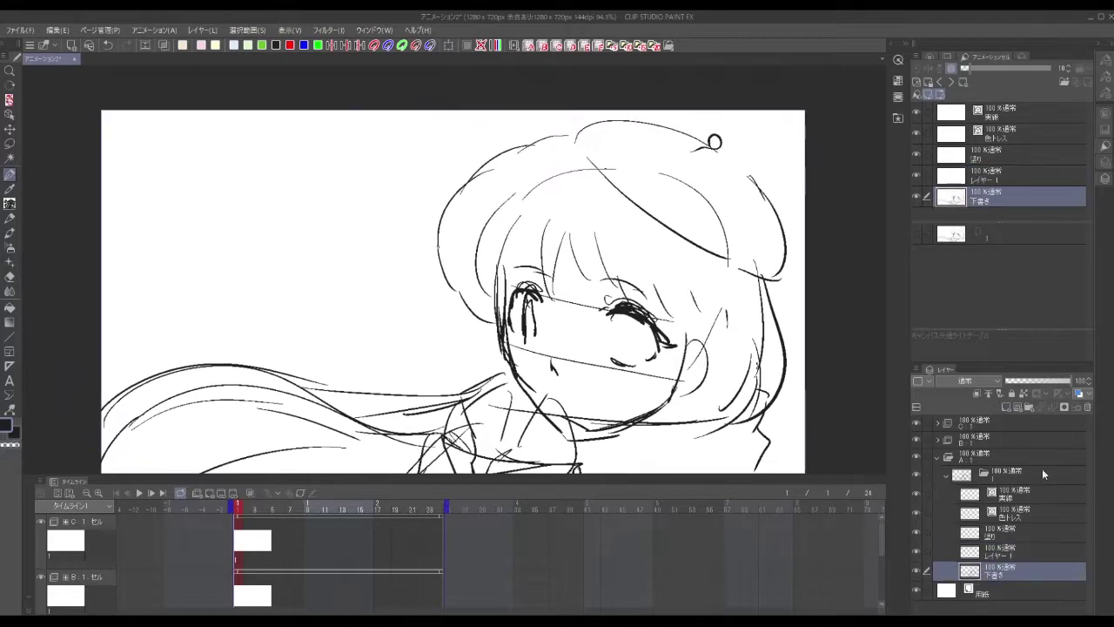
left_click(1001, 550)
left_click_drag(548, 218, 542, 300)
left_click_drag(553, 235, 579, 329)
mouse_move(599, 237)
left_mouse_down()
mouse_move(619, 318)
mouse_move(670, 344)
left_mouse_up()
left_click_drag(675, 261, 683, 366)
left_click_drag(487, 200, 475, 335)
left_click_drag(557, 287, 505, 430)
left_click_drag(528, 297, 511, 406)
left_click_drag(566, 439, 661, 397)
left_click_drag(701, 349, 661, 409)
mouse_move(561, 137)
left_mouse_down()
mouse_move(521, 92)
mouse_move(563, 207)
mouse_move(453, 374)
left_mouse_up()
left_click_drag(522, 348, 383, 273)
left_click_drag(609, 153, 626, 414)
left_click_drag(522, 304, 569, 262)
left_click_drag(413, 352, 531, 357)
left_click_drag(522, 305, 586, 305)
left_click_drag(470, 383, 448, 430)
left_click_drag(527, 326, 514, 387)
left_click_drag(435, 339, 391, 426)
left_click_drag(483, 300, 440, 361)
left_click_drag(436, 262, 479, 305)
left_click_drag(631, 277, 675, 329)
left_click_drag(614, 252, 666, 261)
left_click_drag(557, 231, 533, 295)
left_click_drag(631, 304, 648, 337)
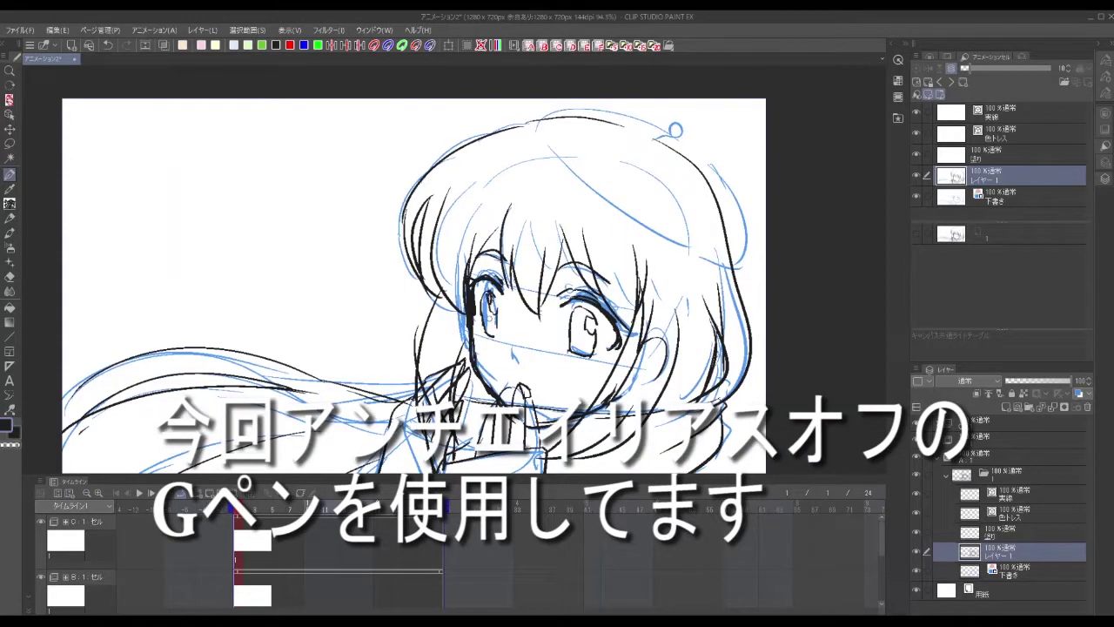
- Darken the upper lashes, detail the irises and outline the beret on レイヤー 1
left_click_drag(467, 280, 501, 296)
left_click_drag(566, 299, 609, 324)
left_click_drag(436, 287, 396, 305)
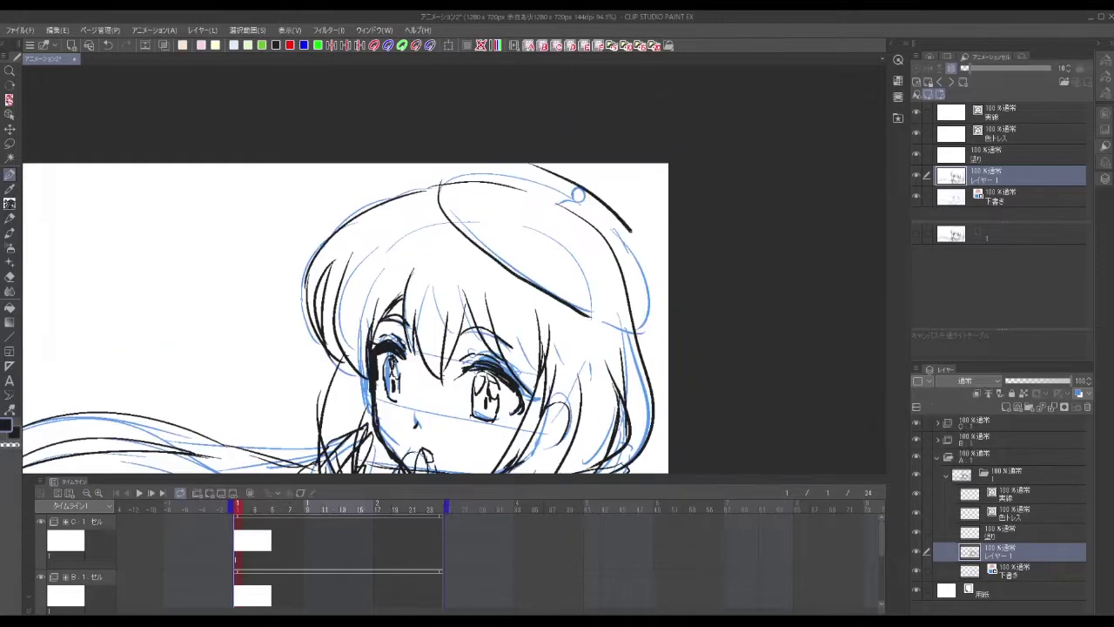
- Hide the 下書き layer, display レイヤー 1 in blue, and make folder B's 実線 layer active
left_click(916, 570)
left_click(1078, 394)
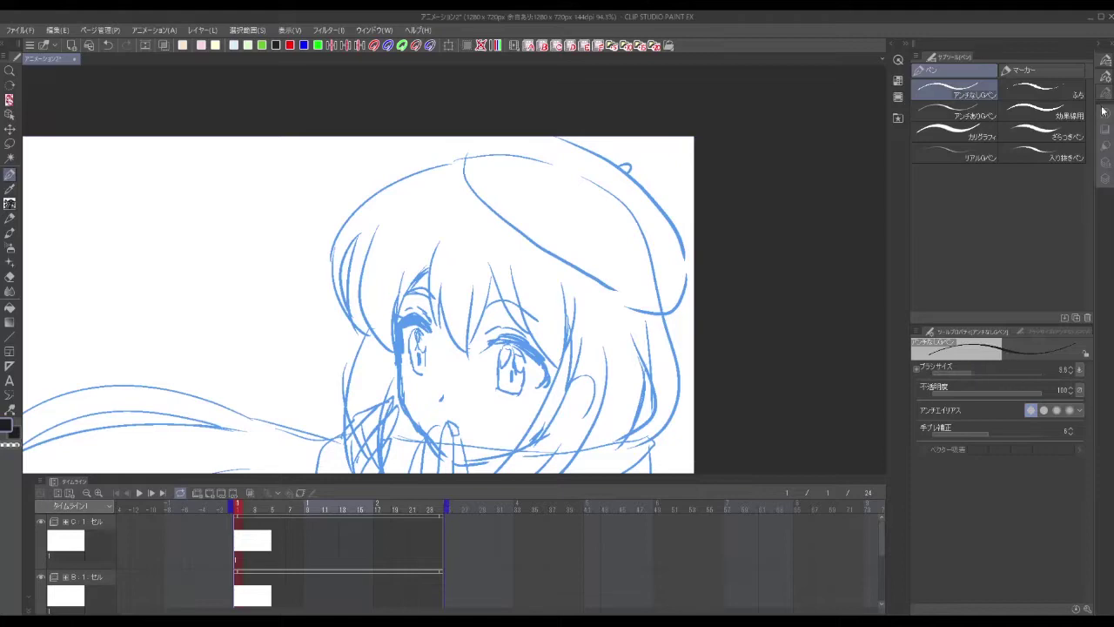
left_click(936, 457)
left_click(936, 439)
left_click(1013, 476)
- Ink the face outline, hands, sleeve, and the nearer eye's brow and lashes on folder B's 実線 layer
left_click_drag(578, 343, 605, 376)
left_click(946, 458)
scroll(396, 418, "up", 3)
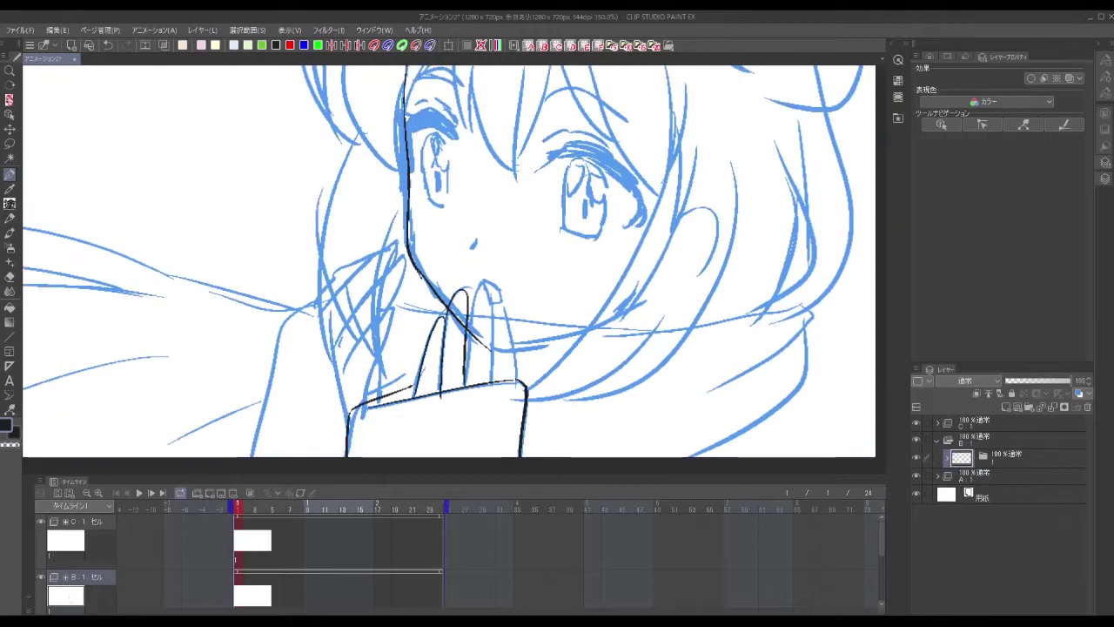
left_click_drag(366, 366, 409, 435)
mouse_move(607, 353)
left_mouse_down()
mouse_move(503, 352)
mouse_move(534, 316)
left_mouse_up()
scroll(534, 316, "up", 3)
left_click_drag(485, 376, 574, 401)
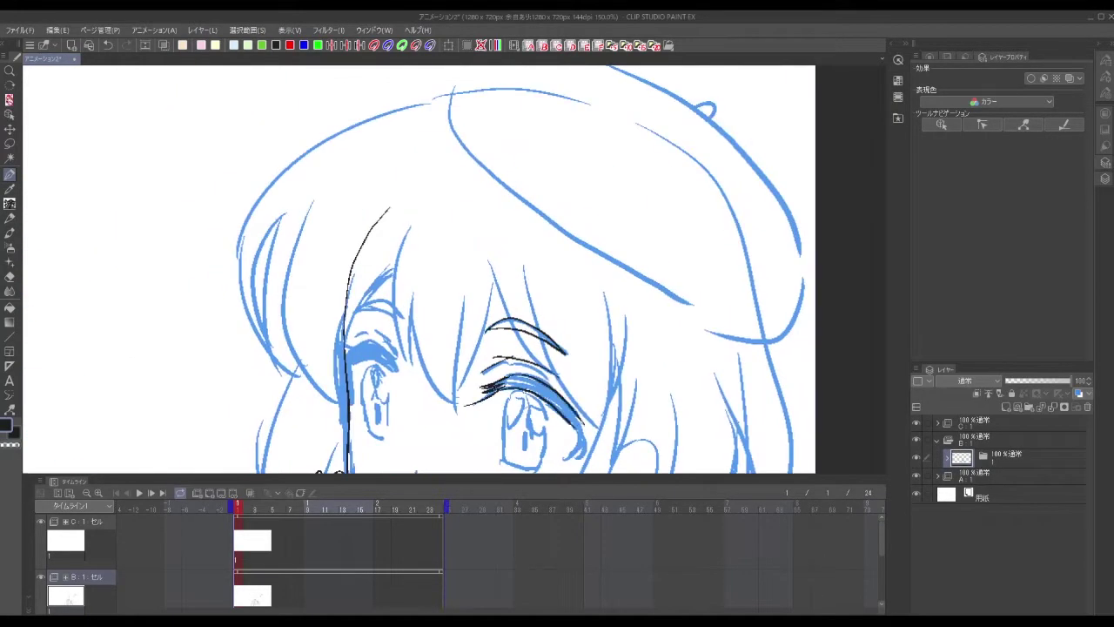
- Ink the round head contour, the farther eyebrow and the eye outlines over the blue sketch
scroll(523, 365, "down", 3)
left_click_drag(557, 348, 566, 388)
mouse_move(503, 352)
left_mouse_down()
mouse_move(609, 374)
mouse_move(435, 391)
mouse_move(831, 366)
left_mouse_up()
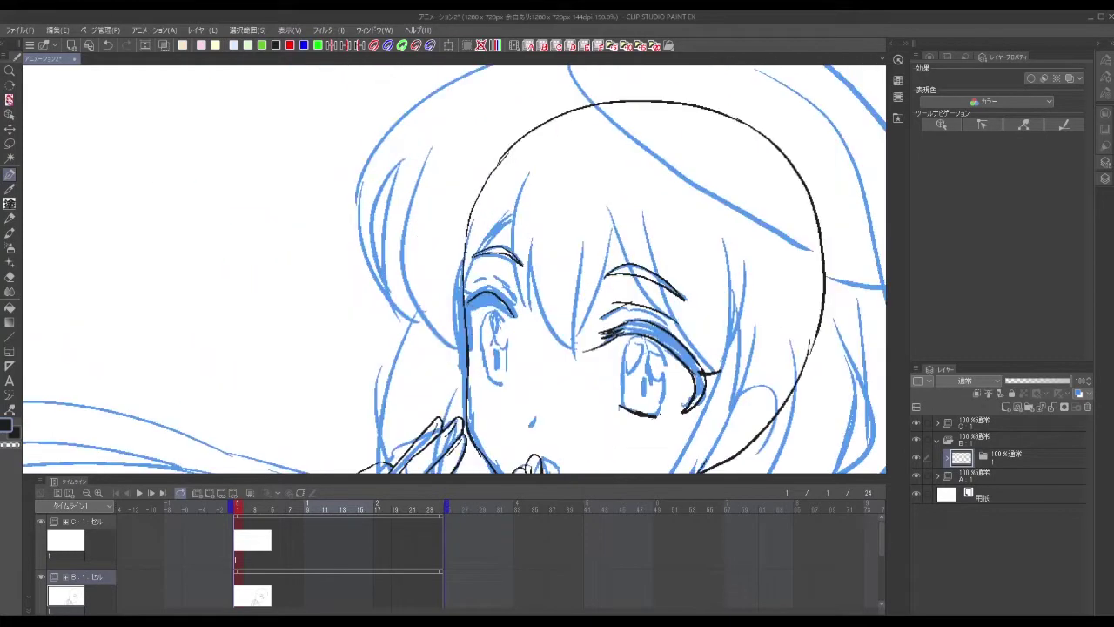
left_click_drag(529, 348, 519, 280)
left_click_drag(540, 348, 430, 318)
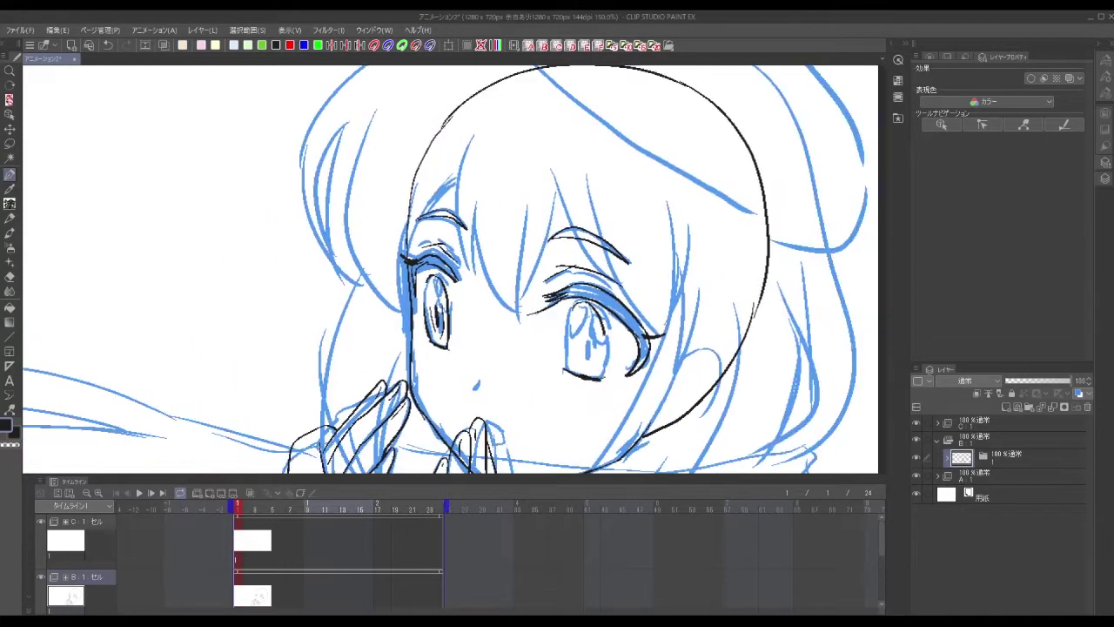
- Finish the iris line art and trace the eyes' highlights in red and shadows in blue on folder B's 色トレス layer
mouse_move(543, 334)
left_mouse_down()
mouse_move(540, 287)
mouse_move(539, 324)
mouse_move(557, 261)
mouse_move(550, 209)
mouse_move(577, 319)
mouse_move(638, 249)
mouse_move(879, 174)
left_mouse_up()
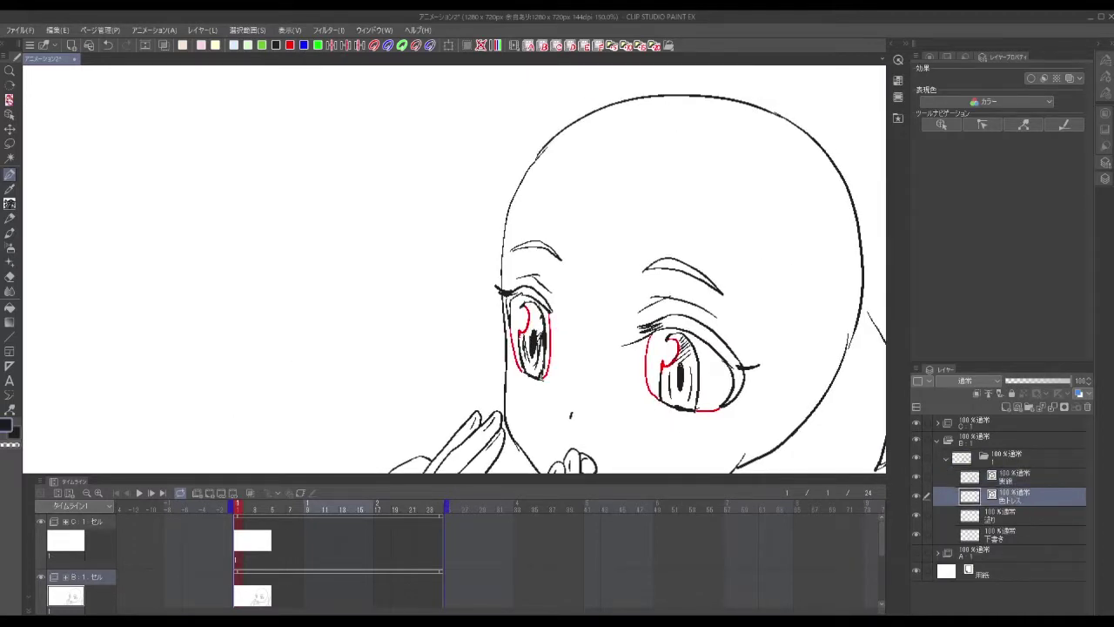
left_click(1013, 476)
left_click(1018, 495)
left_click(1013, 476)
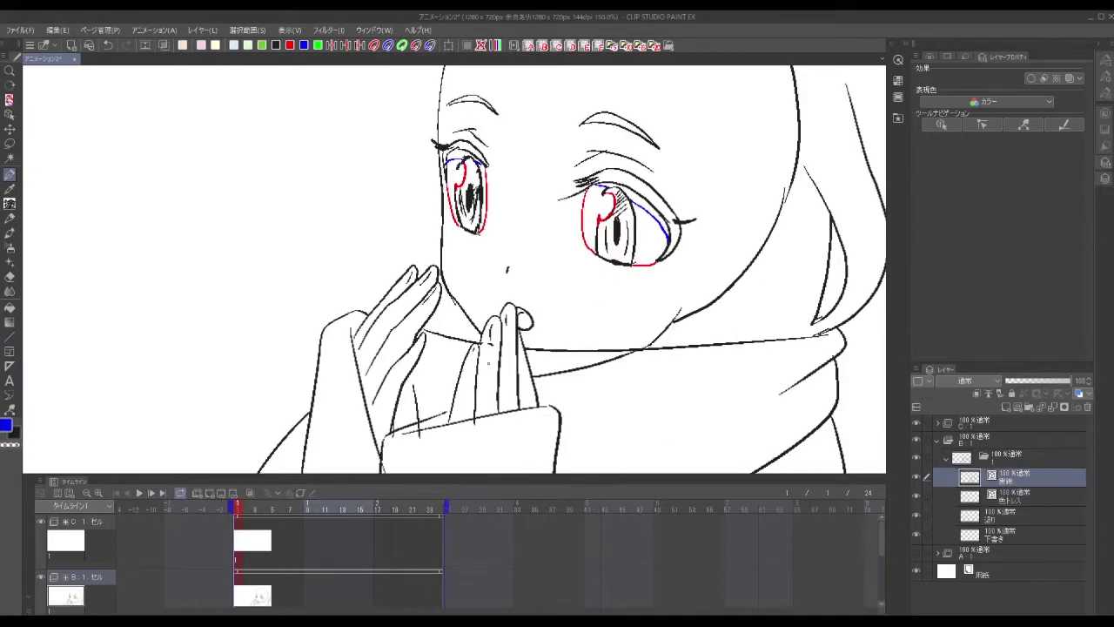
scroll(452, 261, "down", 3)
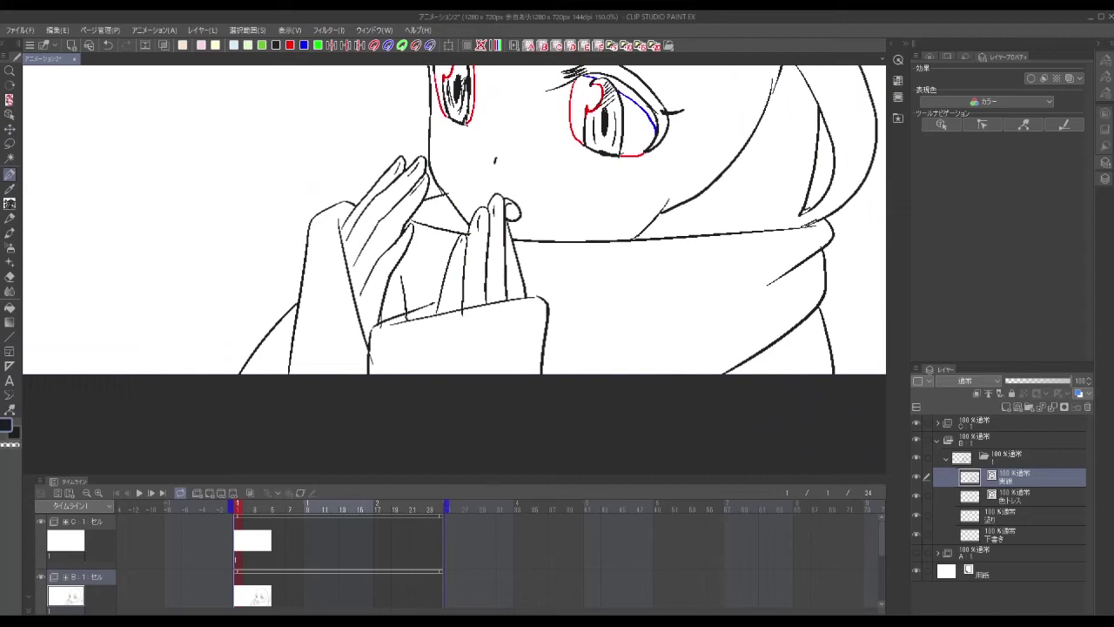
- Trace the shadows of the eyelids, nose, face edge and fingers in blue on folder B's 色トレス layer
left_click(1018, 495)
mouse_move(532, 172)
left_mouse_down()
mouse_move(477, 240)
mouse_move(426, 383)
mouse_move(537, 272)
left_mouse_up()
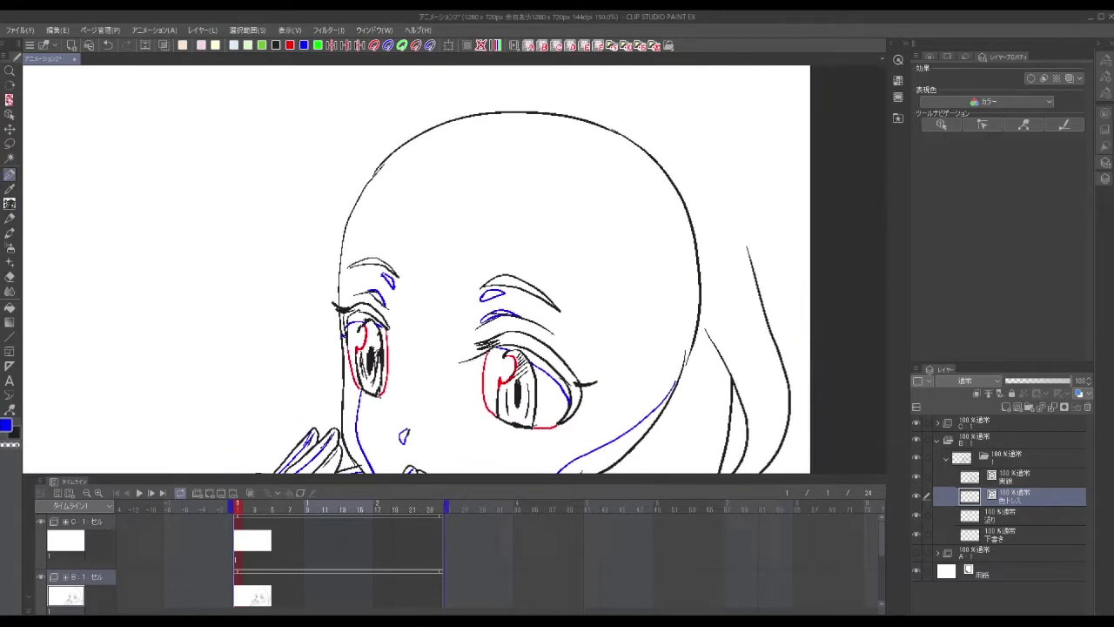
- Ink the flowing strands behind the shoulder on folder A's 実線 layer and trace their shadows in blue on its 色トレス layer
scroll(737, 254, "down", 5)
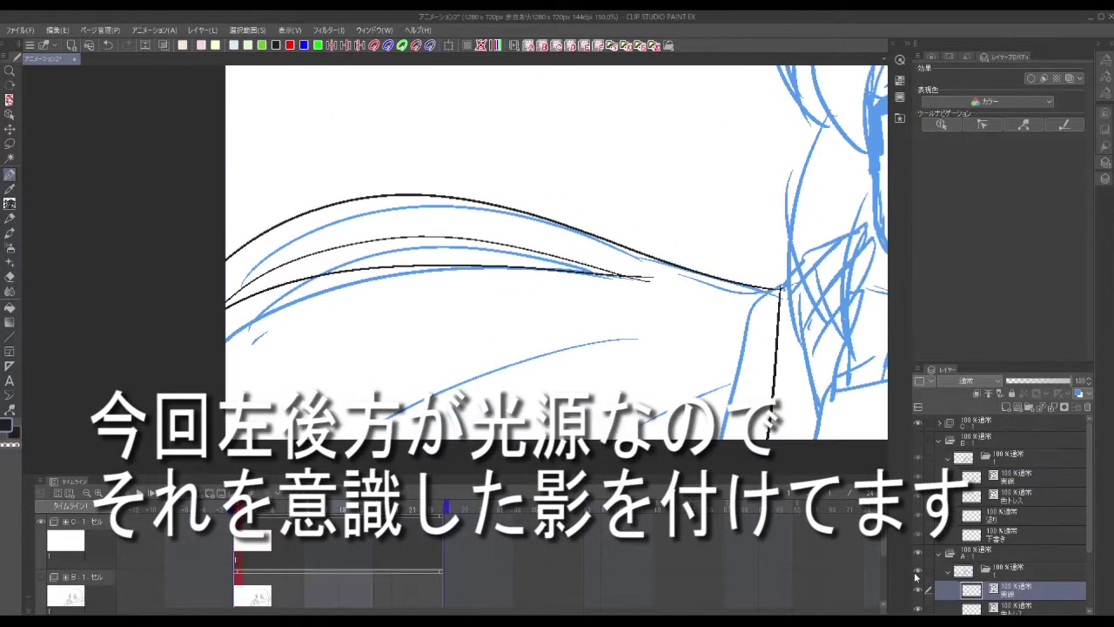
left_click(1051, 540)
left_click(1051, 539)
- Ink the bangs and side hair in black on folder C's 実線 layer, and trace red highlights and blue shadows on 色トレス
left_click(276, 45)
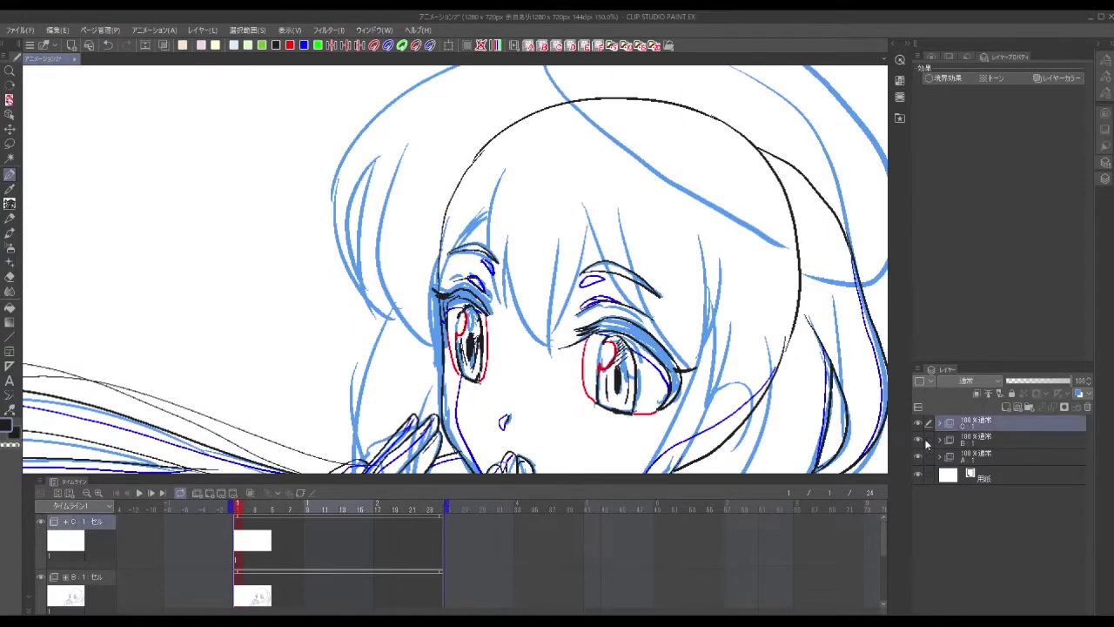
left_click(938, 423)
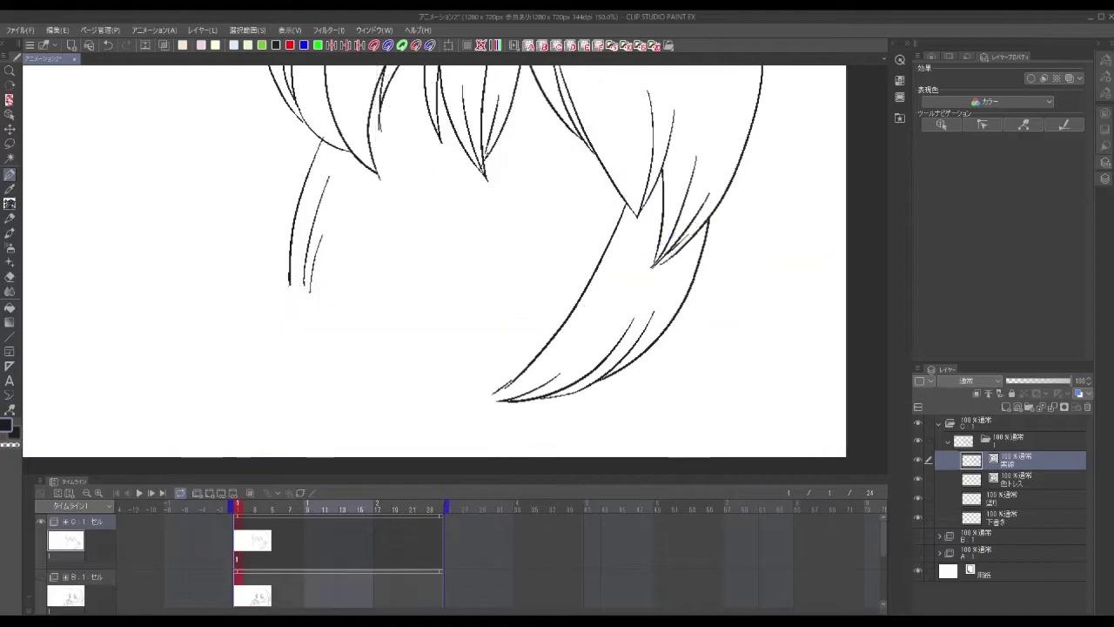
left_click(1000, 479)
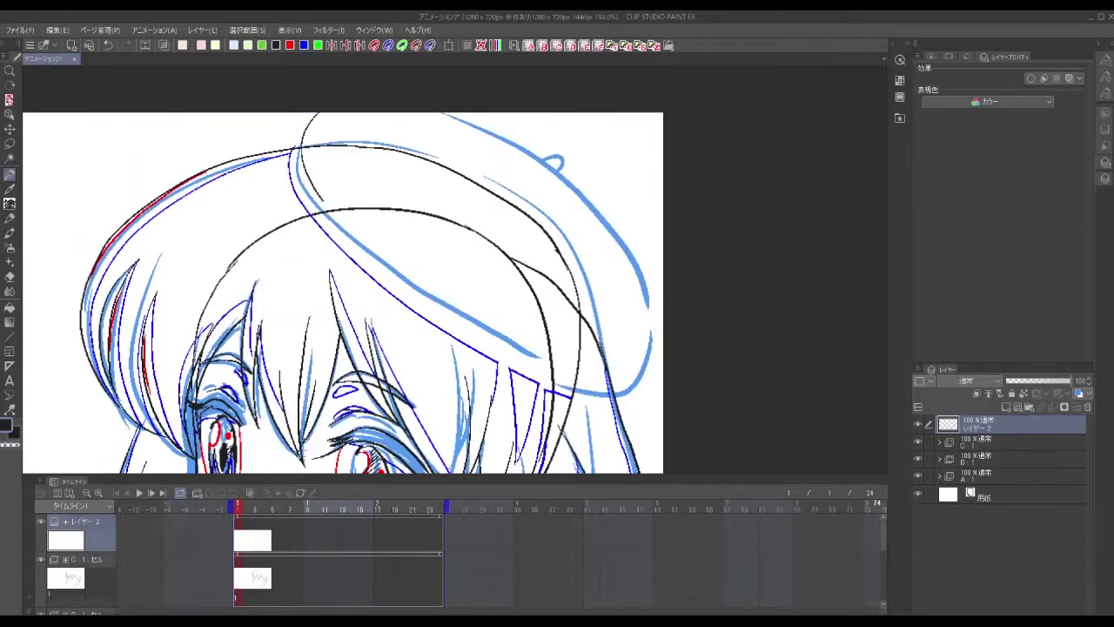
- Draw the beret's outline and its small knob in black on レイヤー 2 above folder C
mouse_move(324, 202)
left_mouse_down()
mouse_move(464, 125)
mouse_move(411, 113)
left_mouse_up()
left_click_drag(533, 153, 526, 160)
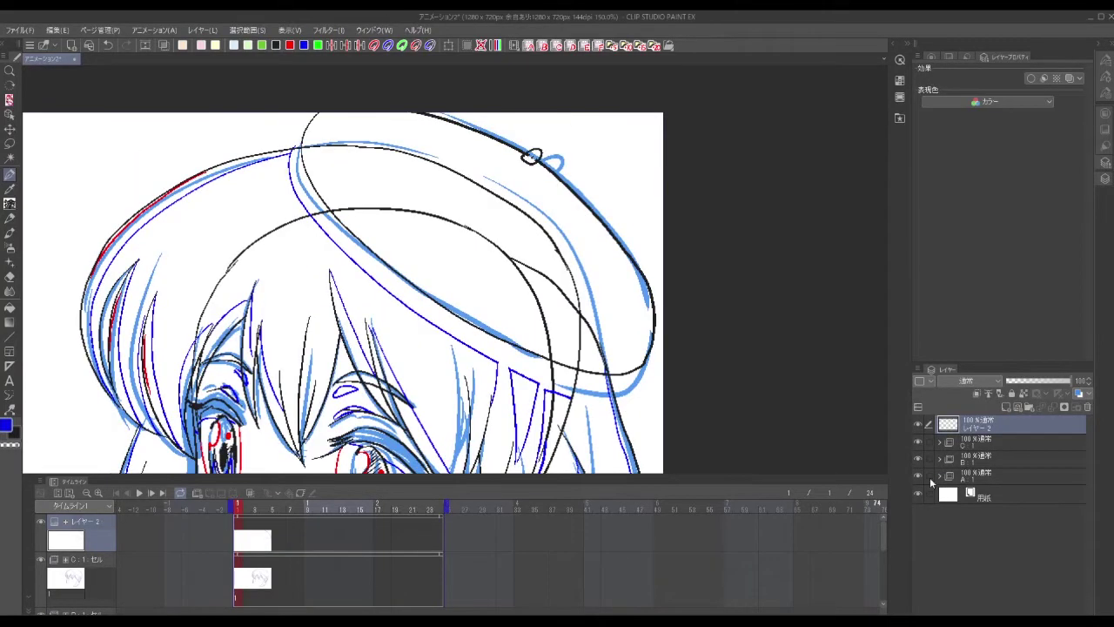
- Undo the last stroke and add a new raster layer beneath レイヤー 2
key("ctrl+z")
key("ctrl+shift+n")
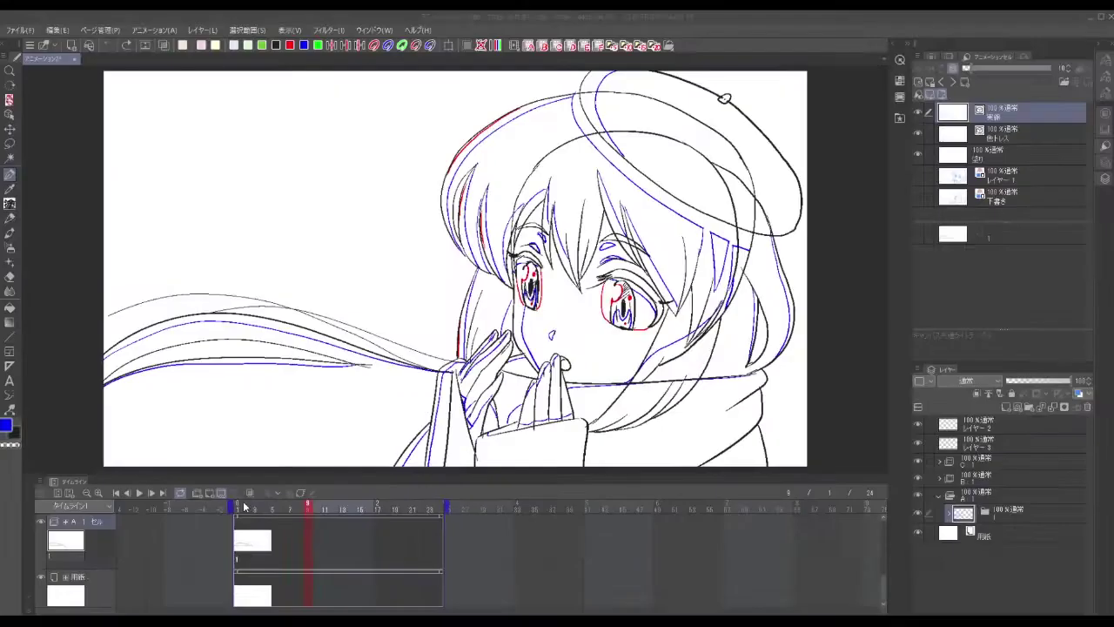
- Assign cel 1 to frame 9 of animation folder A so the loop ends on its opening drawing
left_click(497, 349)
left_click(331, 156)
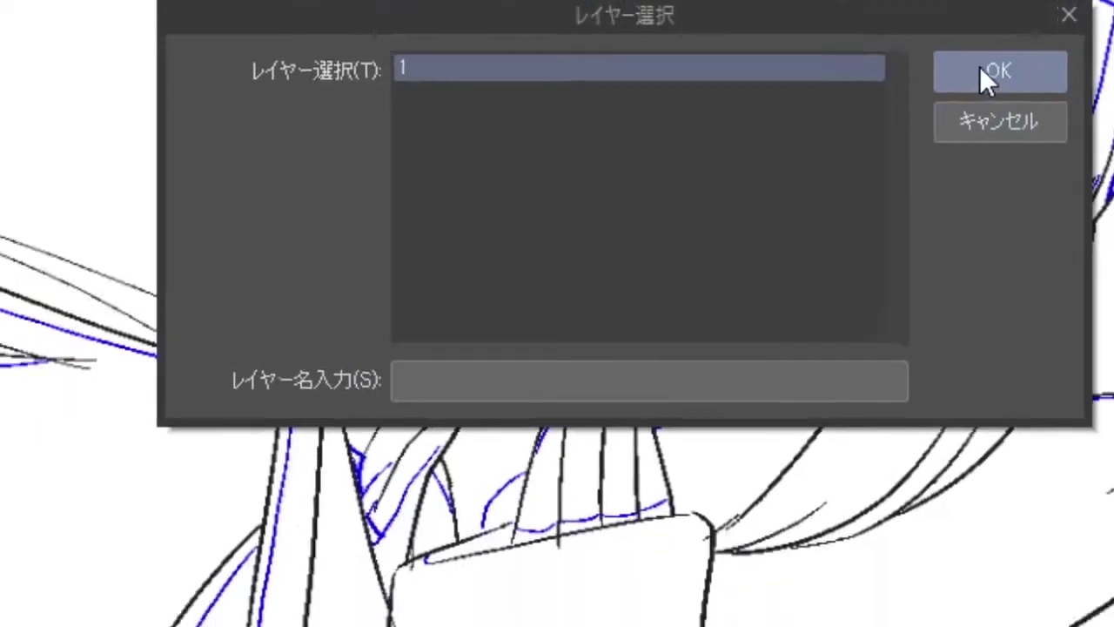
left_click(988, 73)
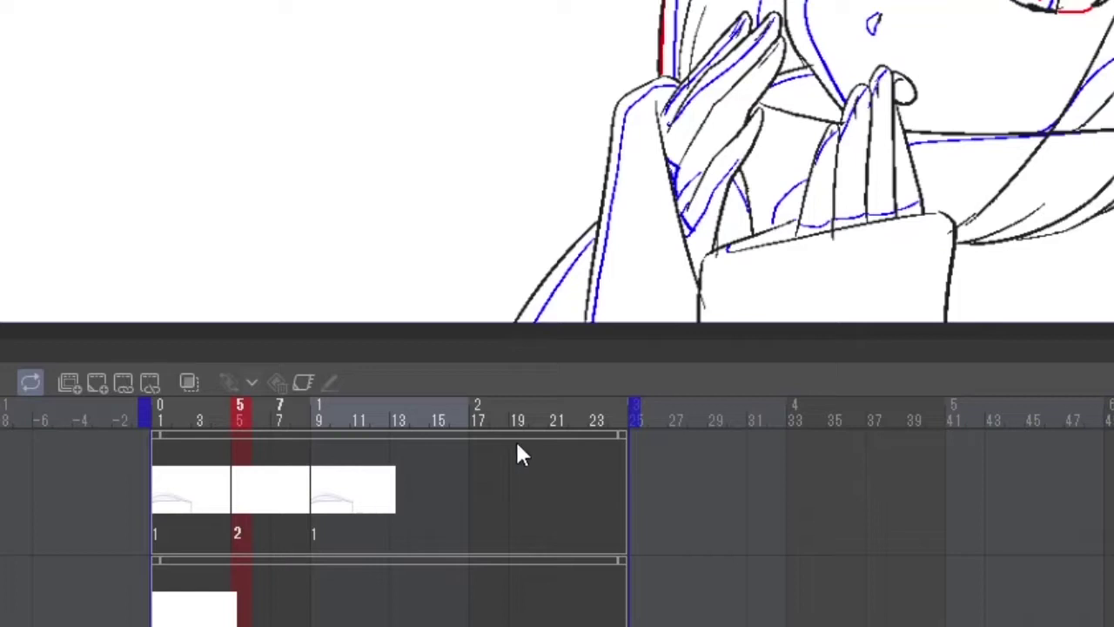
- Turn on onion skin, rough out the lowered hair strands on cel 2 at frame 5 of folder A, and ink them with blue shadow traces
left_click(188, 381)
left_click_drag(478, 419, 573, 410)
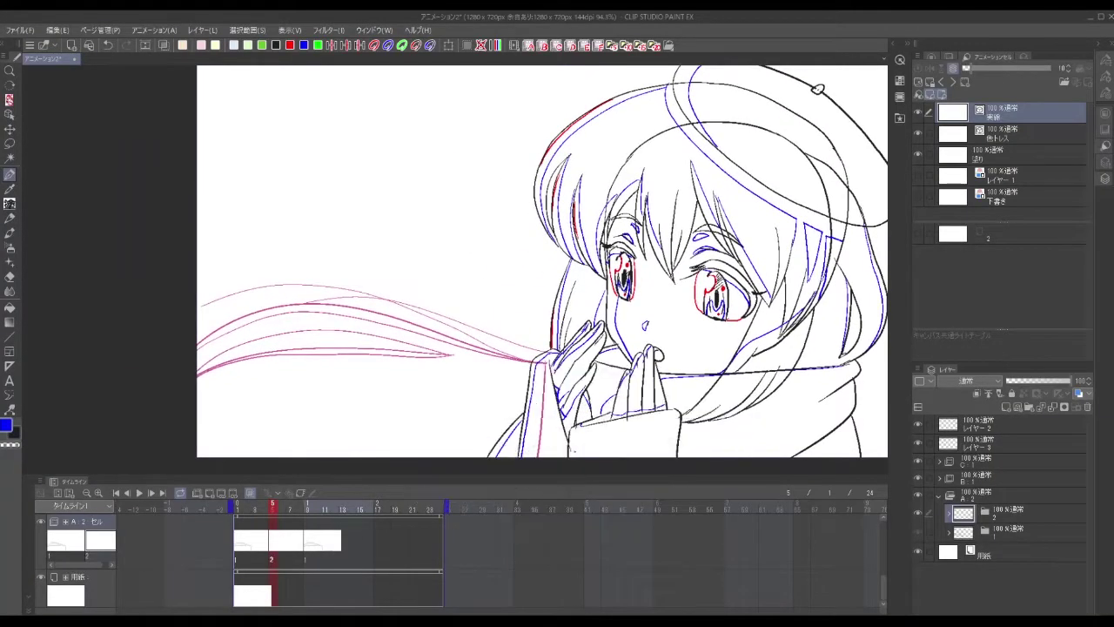
scroll(573, 450, "up", 5)
left_click_drag(537, 464, 561, 434)
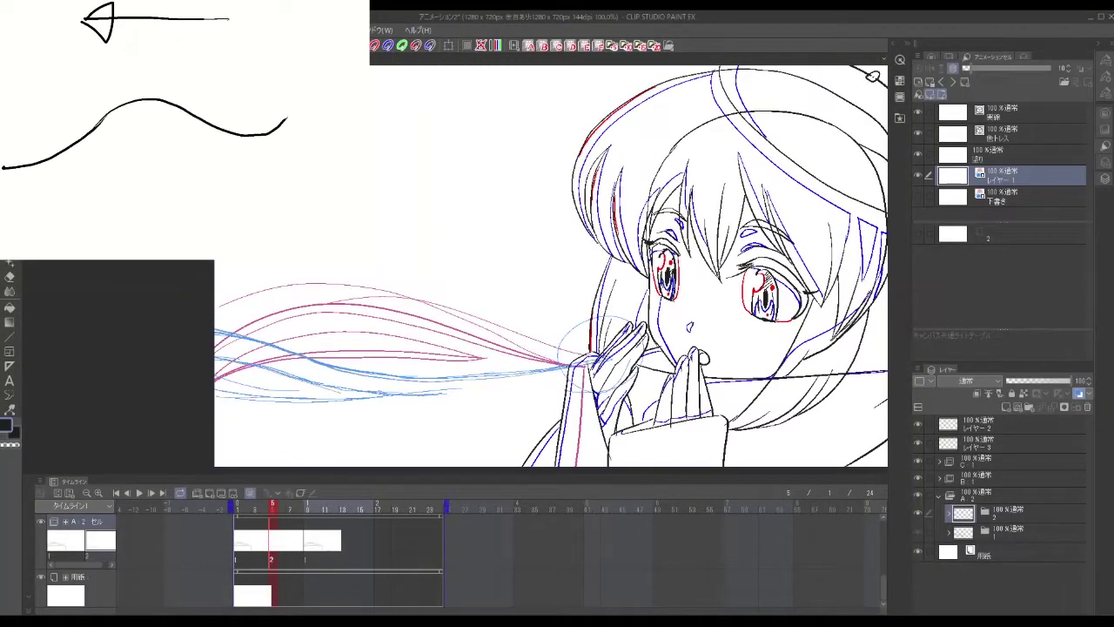
left_click(139, 493)
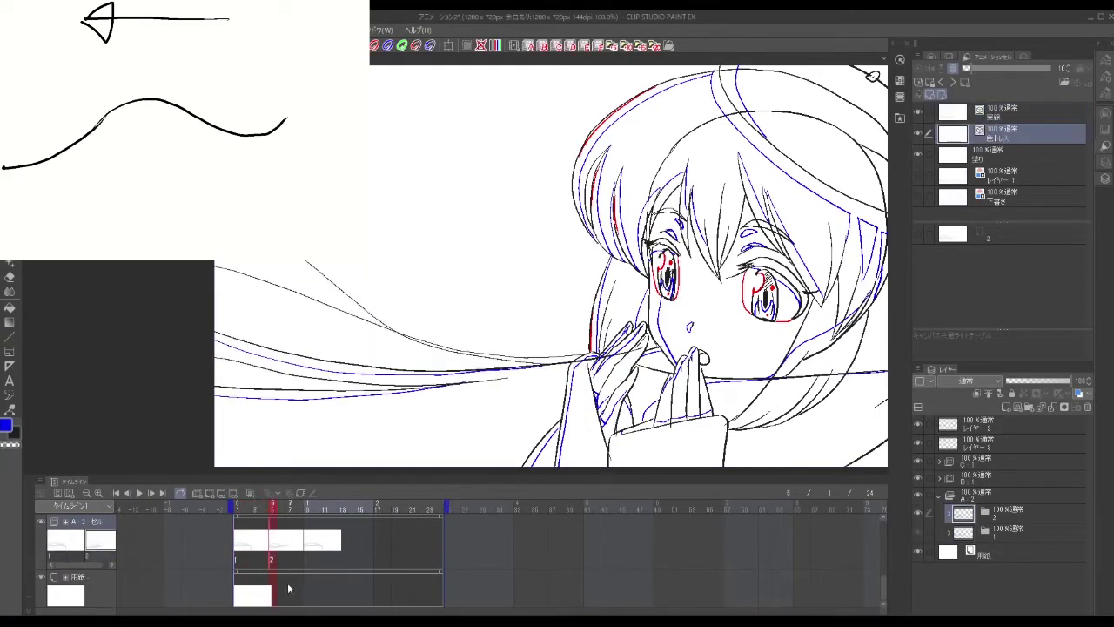
- Ink the in-between hair strands on cel 1a at frame 3 in black and trace their shadows in blue on 色トレス
left_click(253, 539)
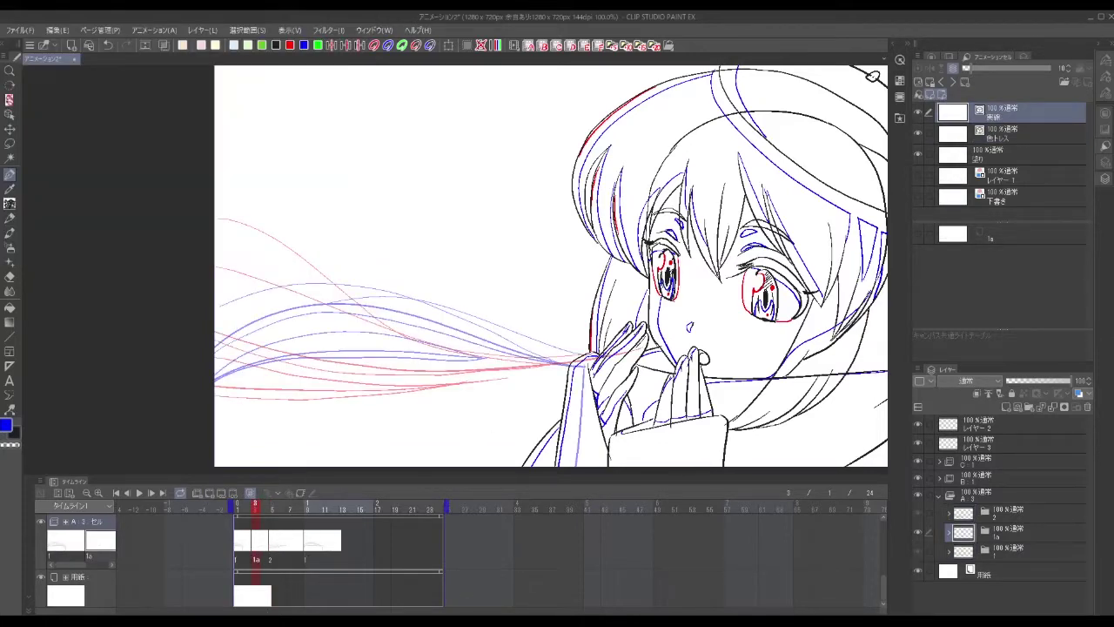
scroll(542, 430, "up", 5)
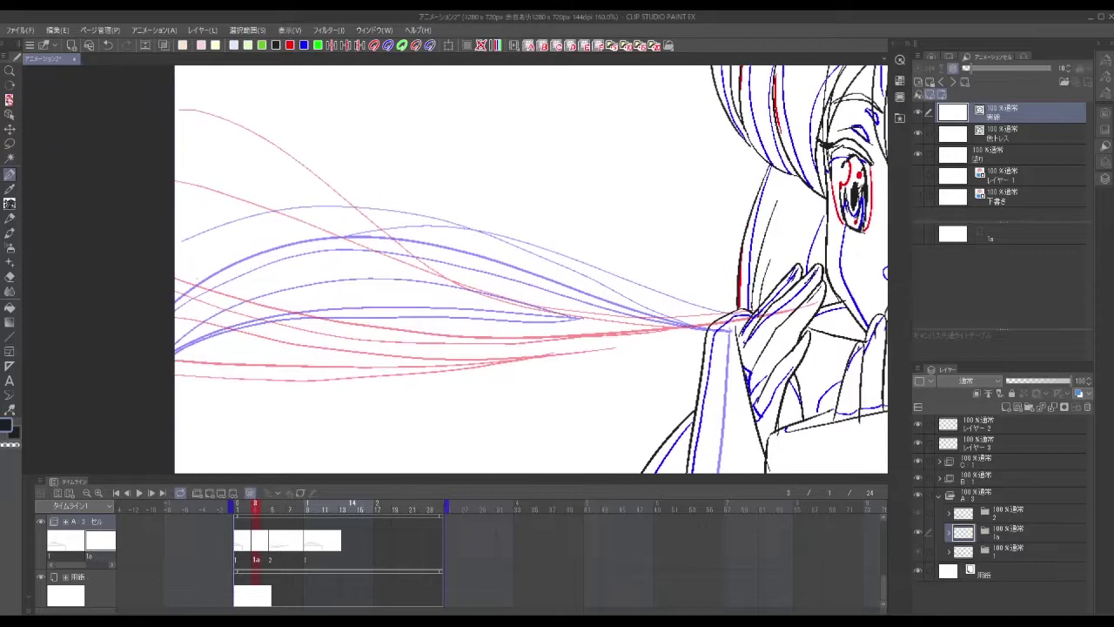
left_click_drag(266, 287, 659, 336)
left_click_drag(264, 319, 461, 331)
left_click_drag(172, 227, 201, 222)
left_click(139, 493)
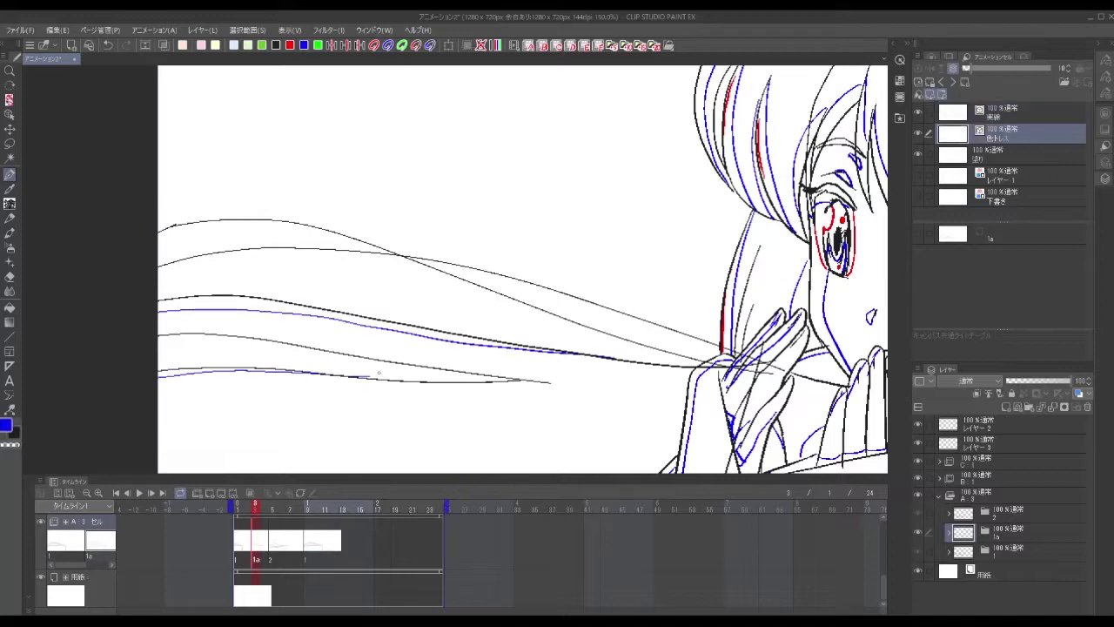
- Play back the animation to check the flow of the hair strands across cels 1, 1a and 2
left_click(1102, 145)
left_click(1103, 179)
left_click(140, 493)
left_click(139, 493)
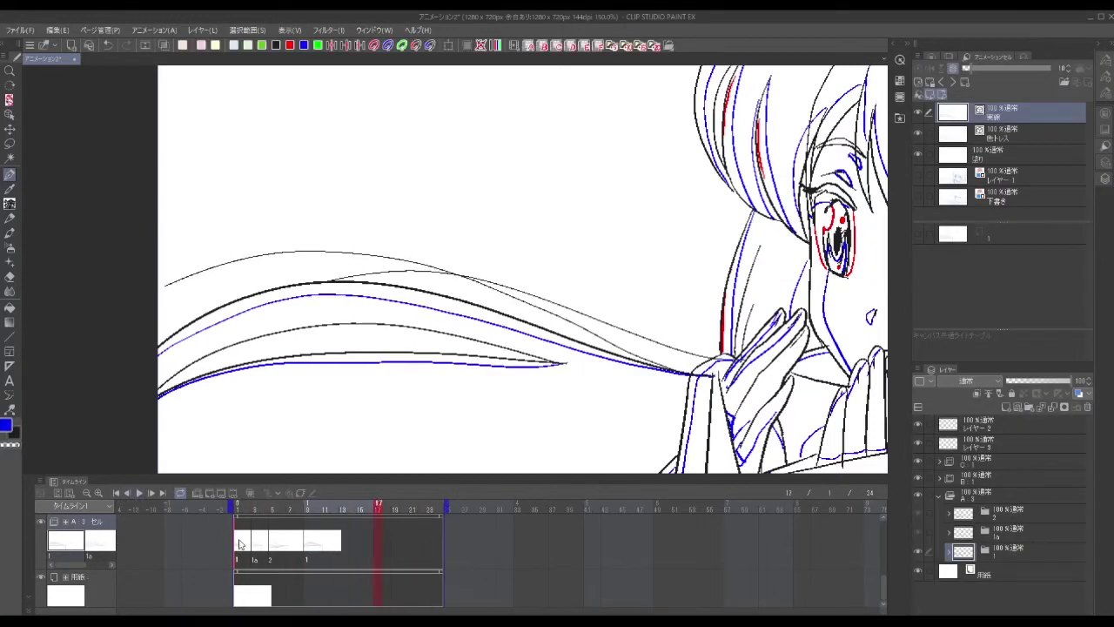
- Using onion skin, ink the in-between strands on a new cel at frame 2 in black on 実線, and select 色トレス with blue for shadows
left_click(252, 538)
left_click(246, 539)
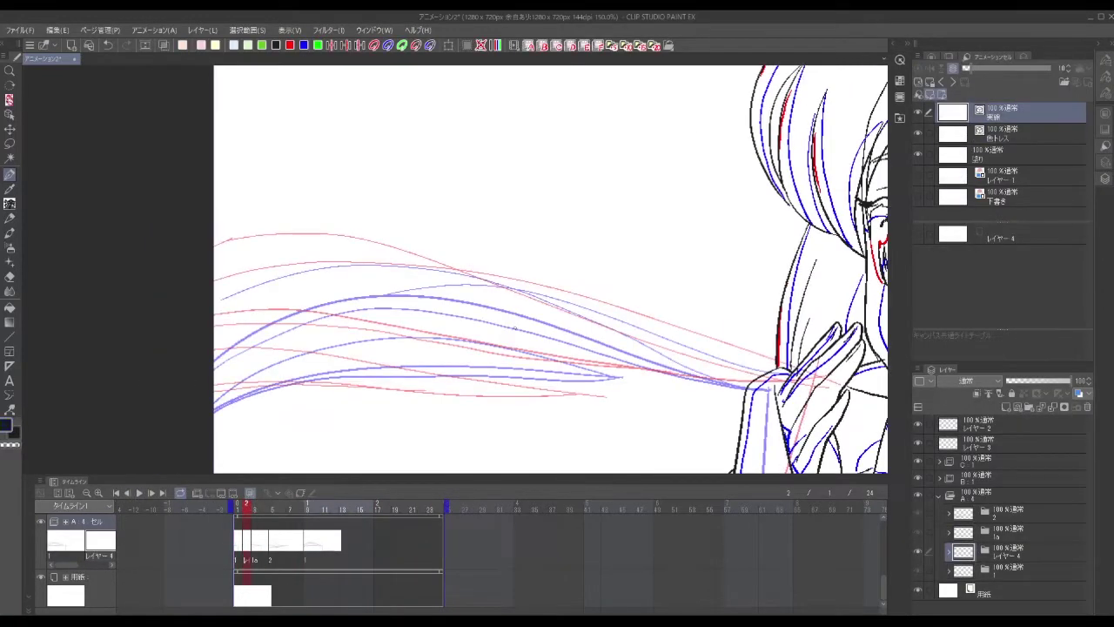
left_click_drag(766, 381, 212, 326)
left_click_drag(289, 352, 609, 384)
left_click_drag(216, 408, 649, 396)
mouse_move(774, 374)
left_mouse_down()
mouse_move(212, 261)
mouse_move(212, 277)
left_mouse_up()
left_click(304, 45)
left_click(1000, 133)
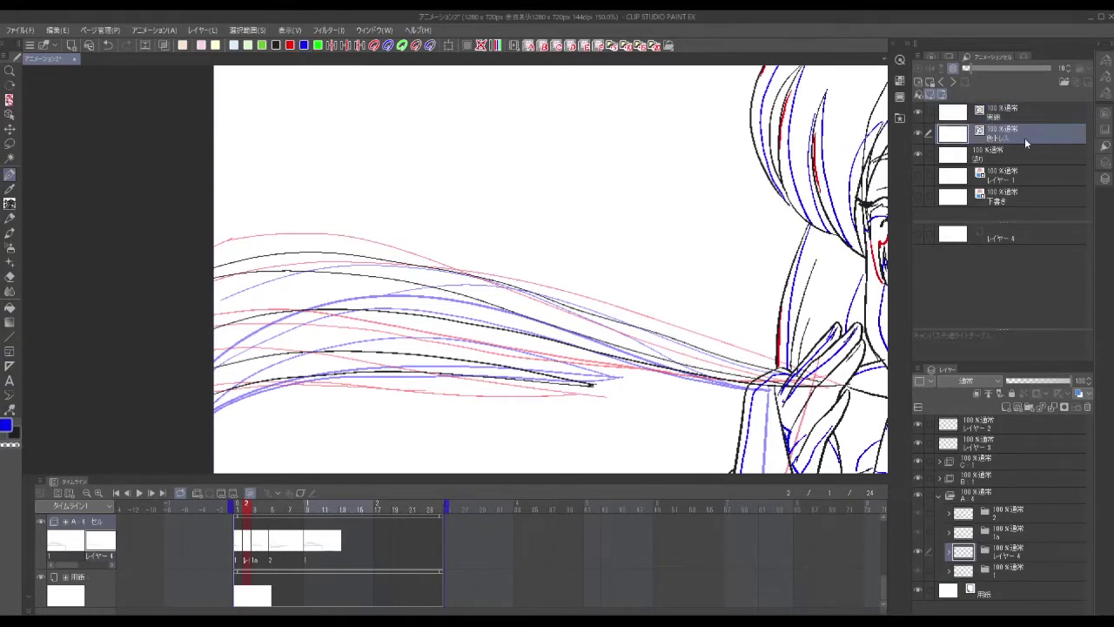
- Ink the in-between strands on cel 1b at frame 4 in black and switch to blue for the shadows
left_click(139, 493)
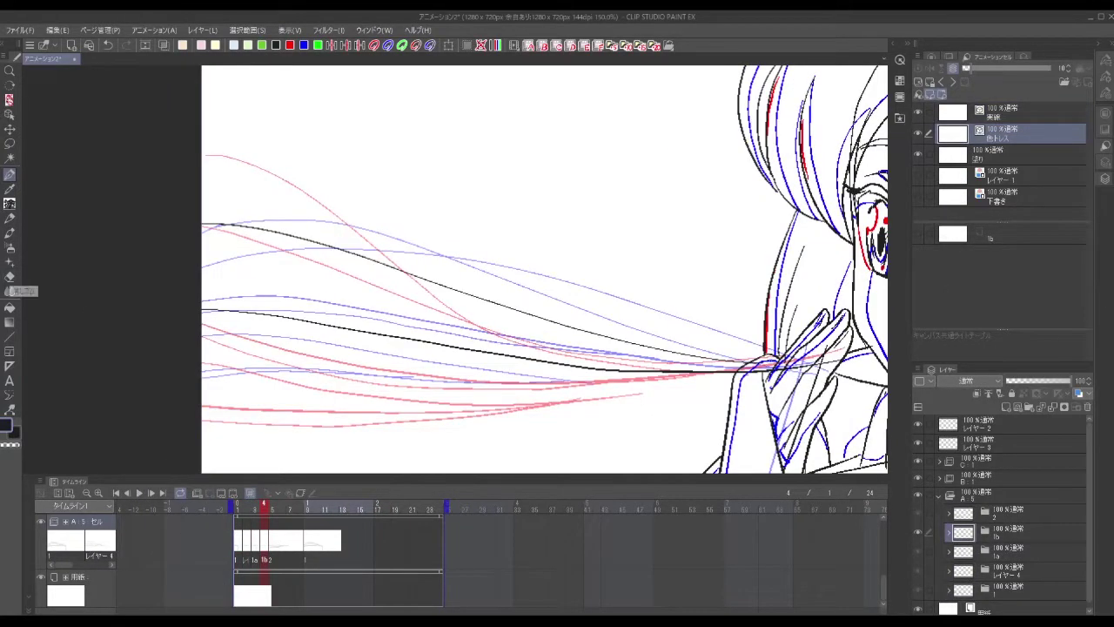
left_click(139, 492)
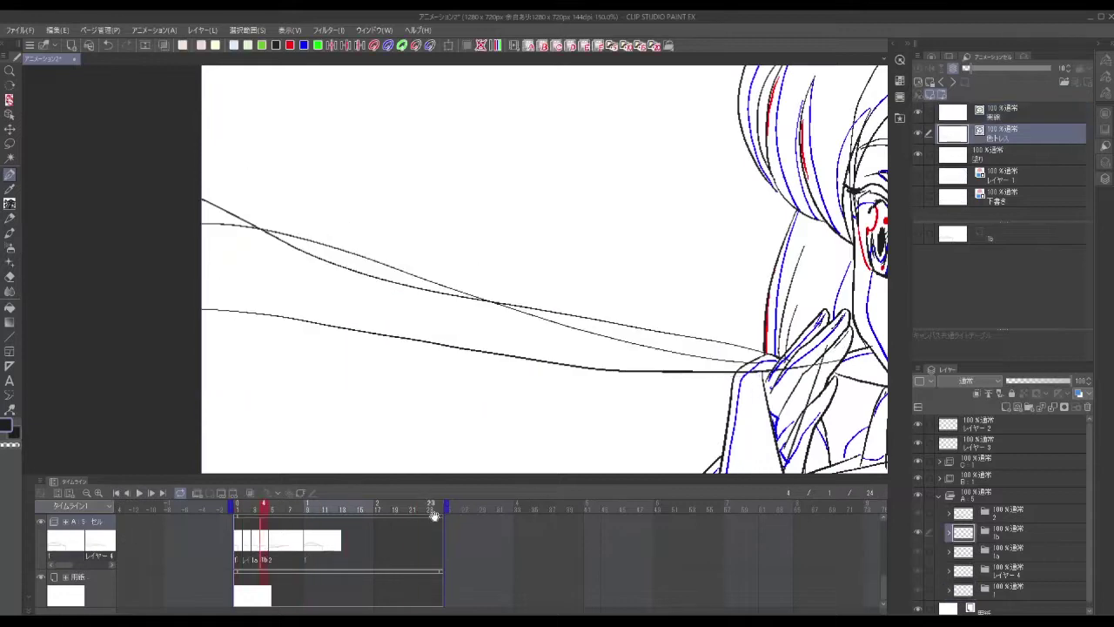
left_click(296, 48)
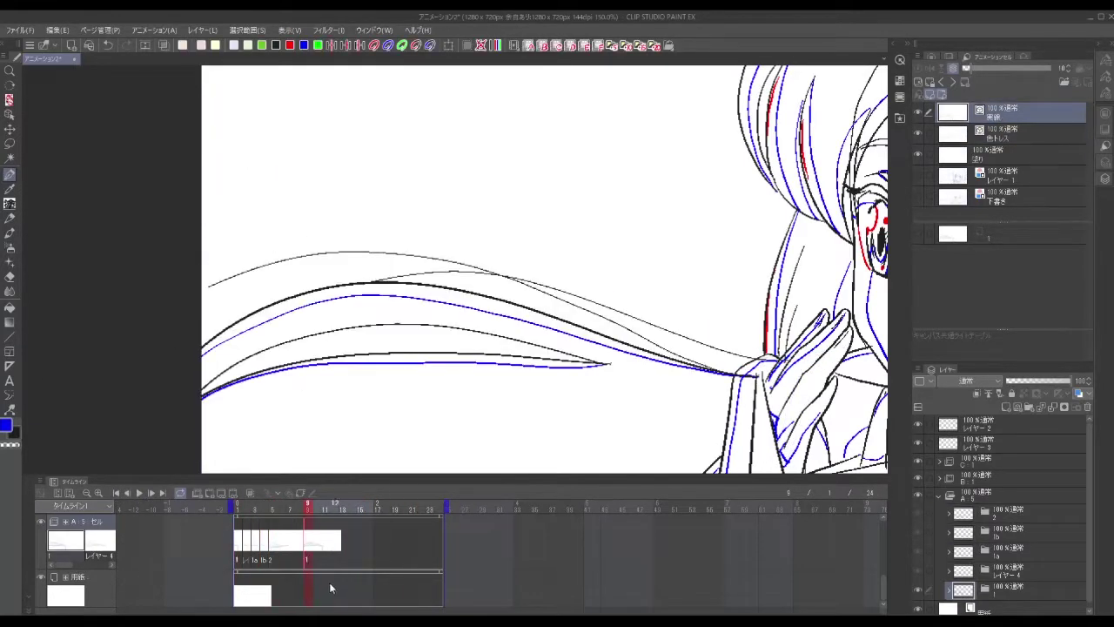
- With onion skin on, draw the returning hair strands on cel 3 at frame 7 with black lines and a blue shadow trace
left_click(250, 491)
left_click_drag(192, 261, 748, 300)
left_click_drag(192, 327, 557, 279)
left_click_drag(204, 261, 752, 369)
key("ctrl+z")
left_click_drag(211, 311, 639, 365)
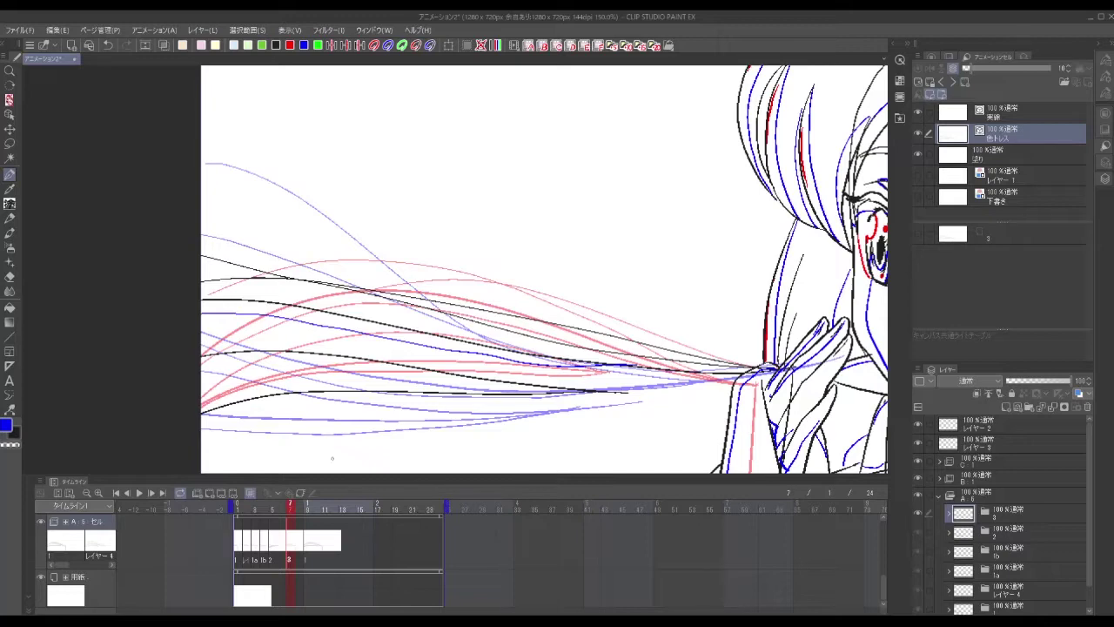
scroll(629, 443, "up", 2)
left_click(1038, 134)
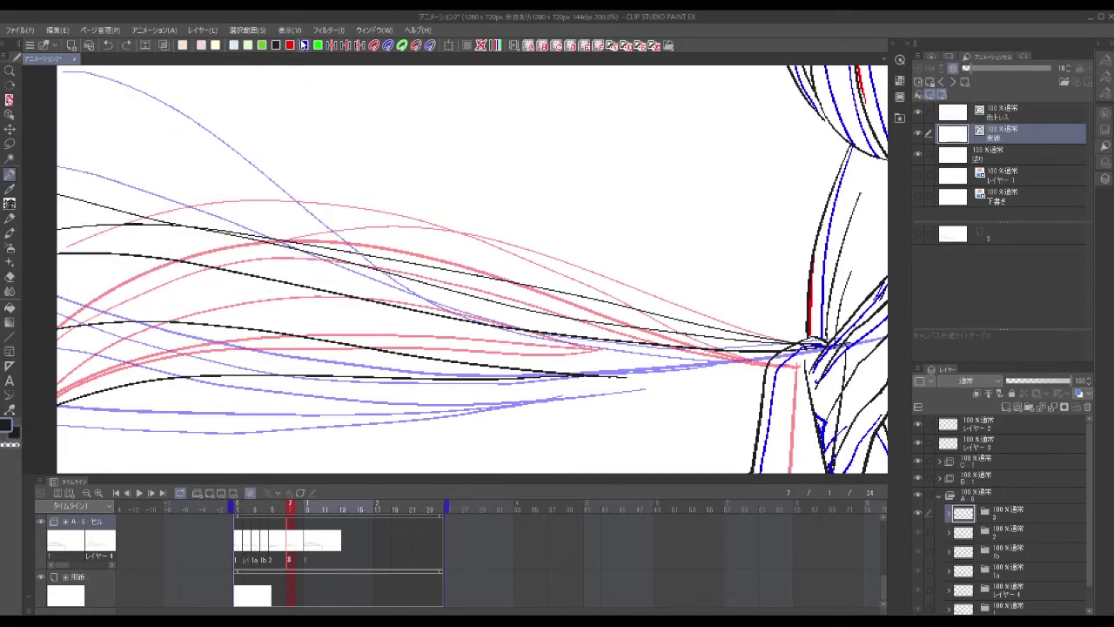
- Try to ink in-between strands on a cel 2a at frame 6, between cels 2 and 3
key("Left")
key("ctrl+shift+n")
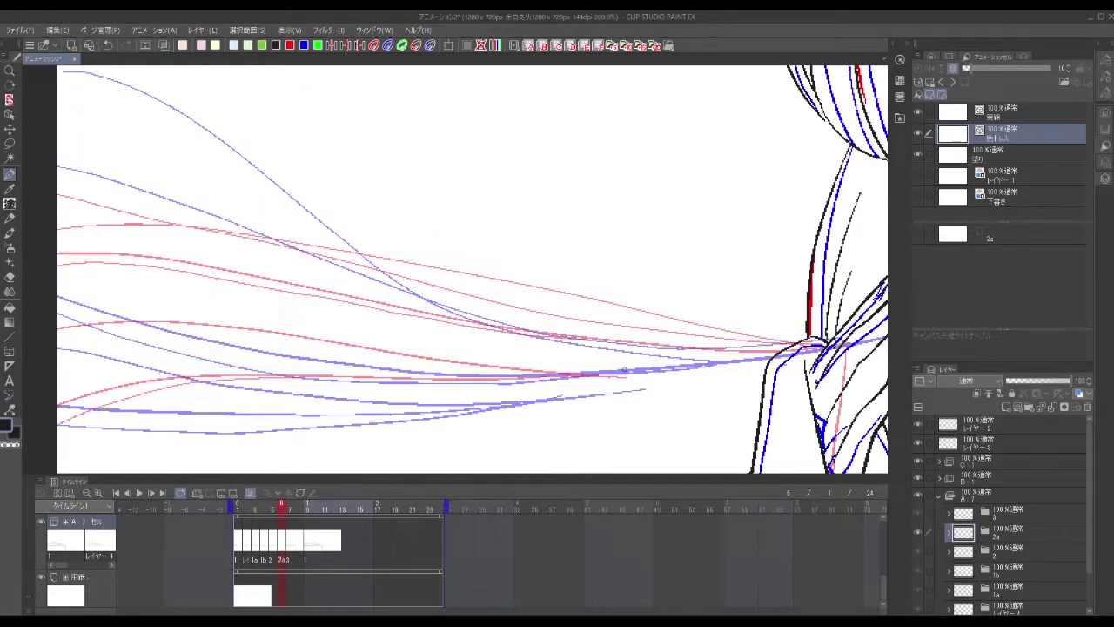
scroll(470, 270, "down", 2)
left_click_drag(200, 279, 779, 365)
left_click_drag(174, 265, 766, 354)
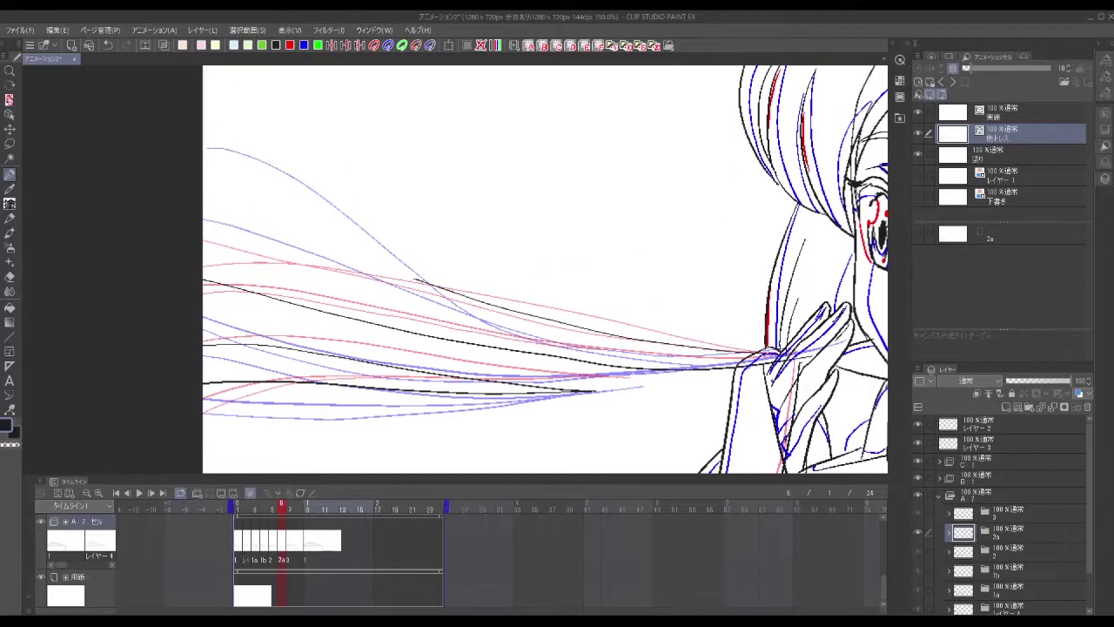
key("Return")
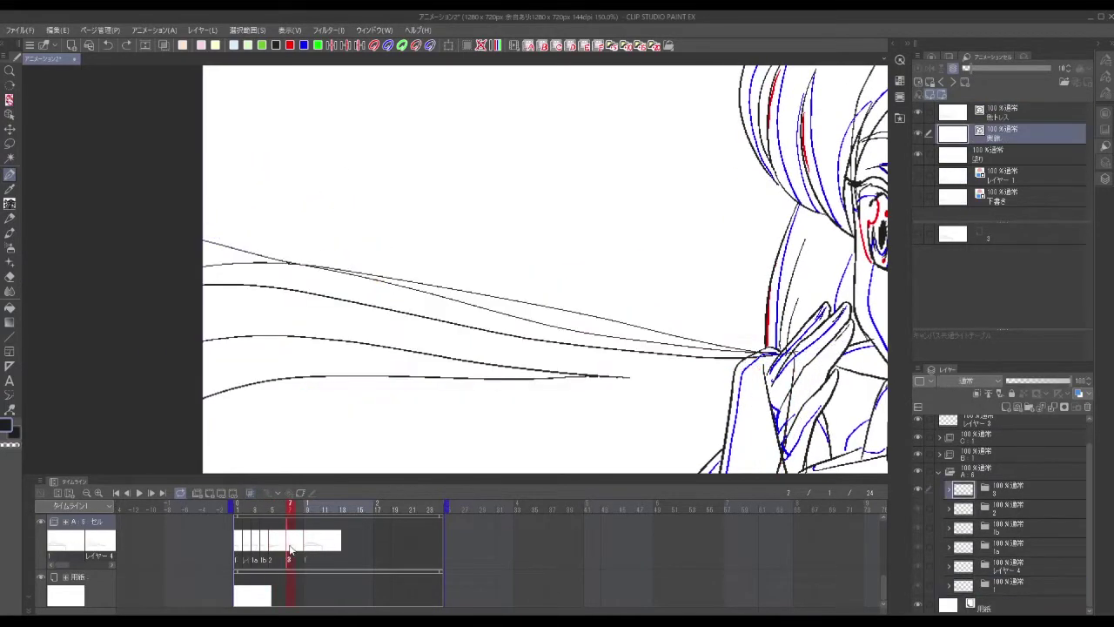
- Redraw cel 3's strands at frame 7 as an upward-bulging wave in black on 実線, and select 色トレス for the shadows
left_click(1001, 111)
left_click_drag(787, 311, 235, 300)
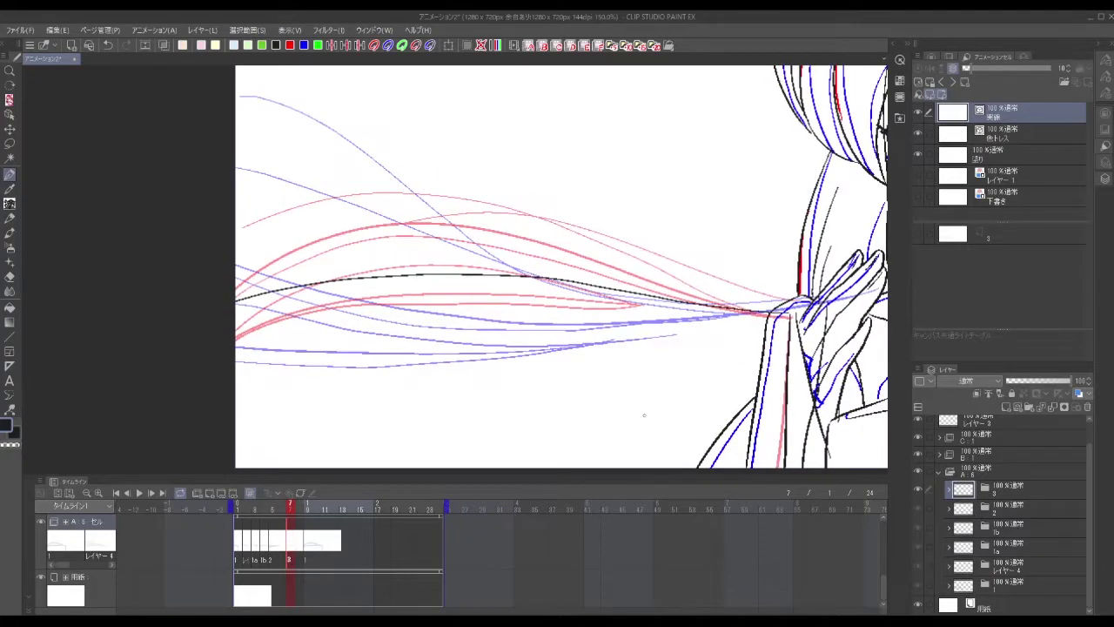
key("alt+bracketleft")
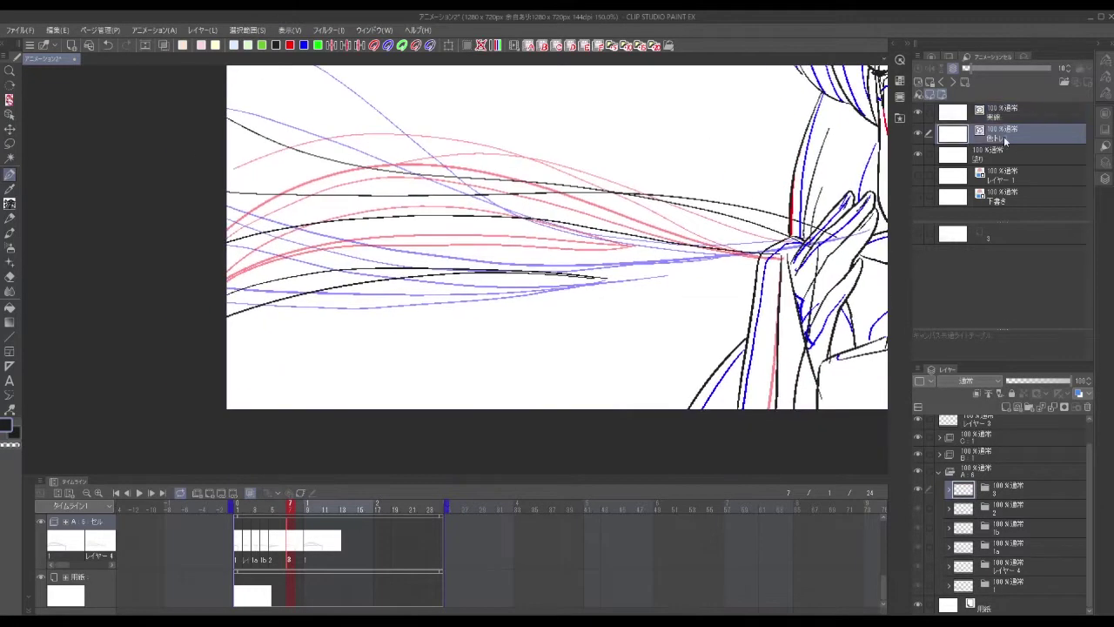
- Ink the in-between strands on cel 2a at frame 6 in black on 実線 to match the redrawn cel 3, and select 色トレス
key("ctrl+Left")
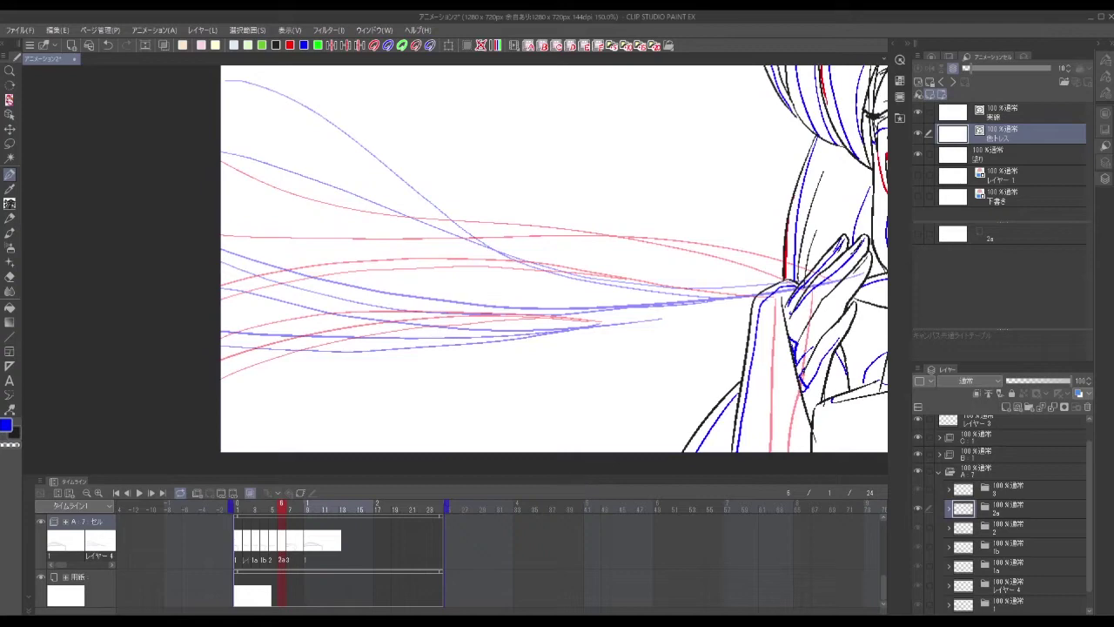
key("alt+bracketright")
left_click_drag(805, 273, 221, 276)
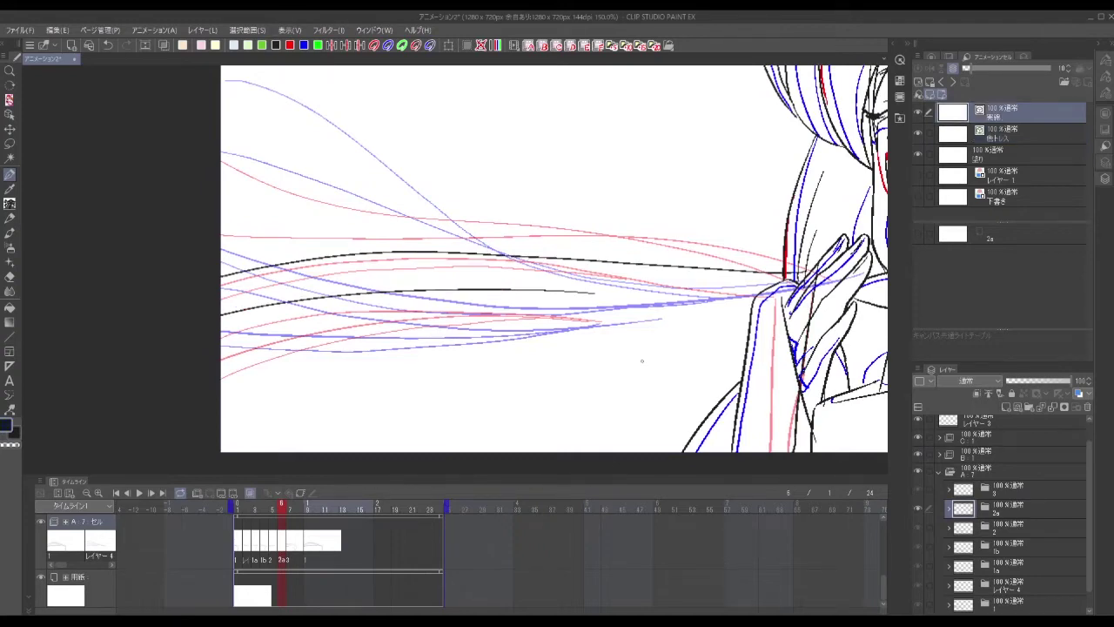
left_click_drag(483, 260, 300, 227)
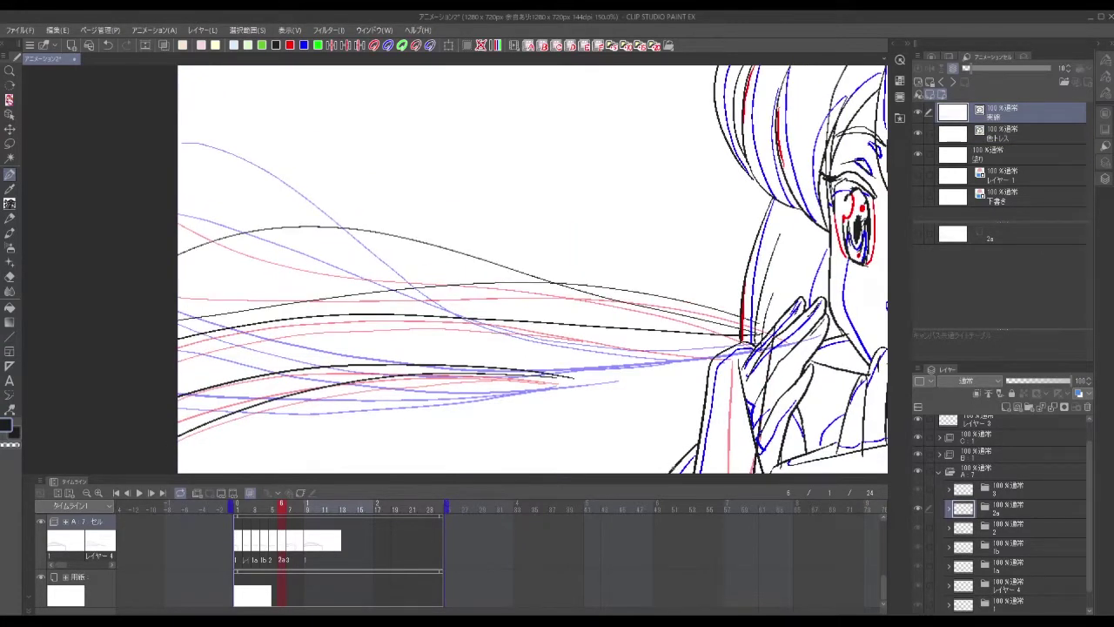
left_click(1000, 134)
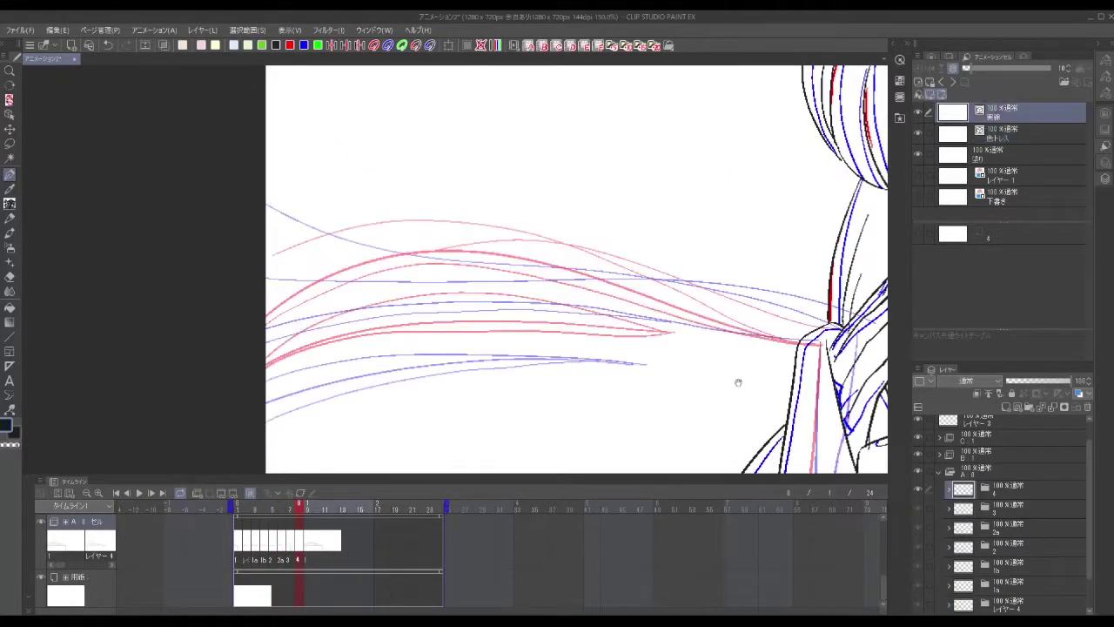
- Ink the in-between strands on cel 4 at frame 8 in black on 実線 and trace their shadows in blue on 色トレス
left_click_drag(666, 306, 280, 346)
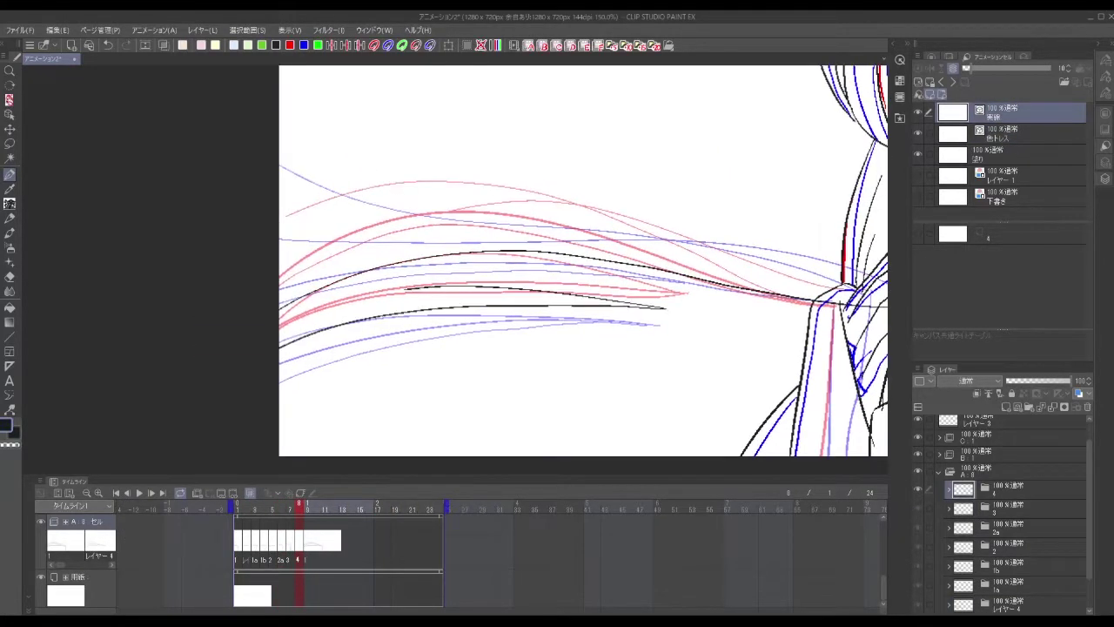
left_click(139, 492)
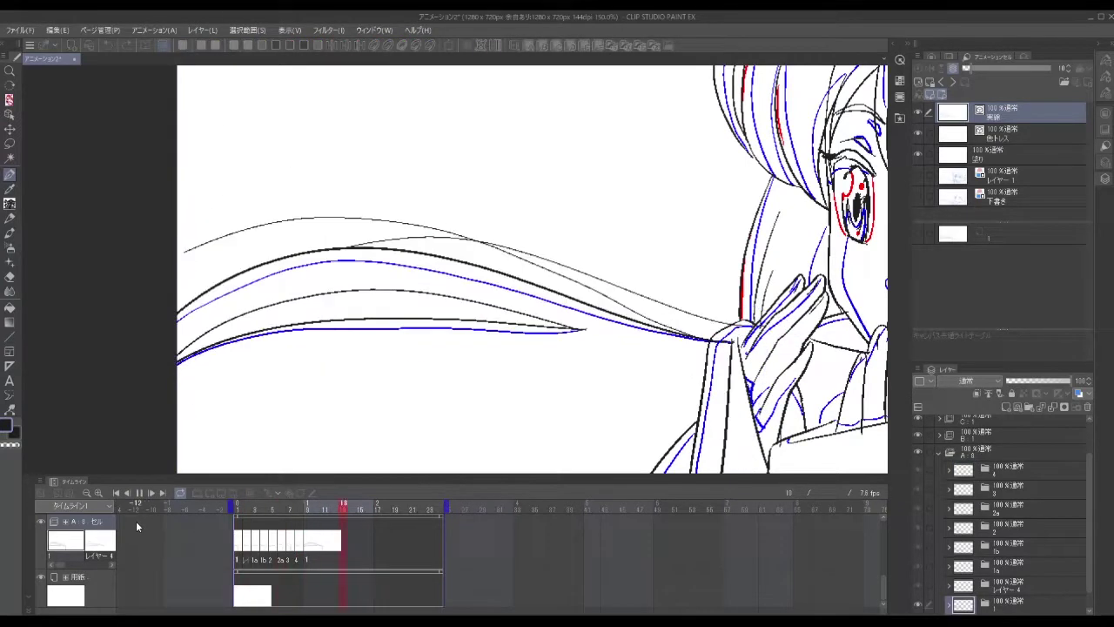
left_click(290, 543)
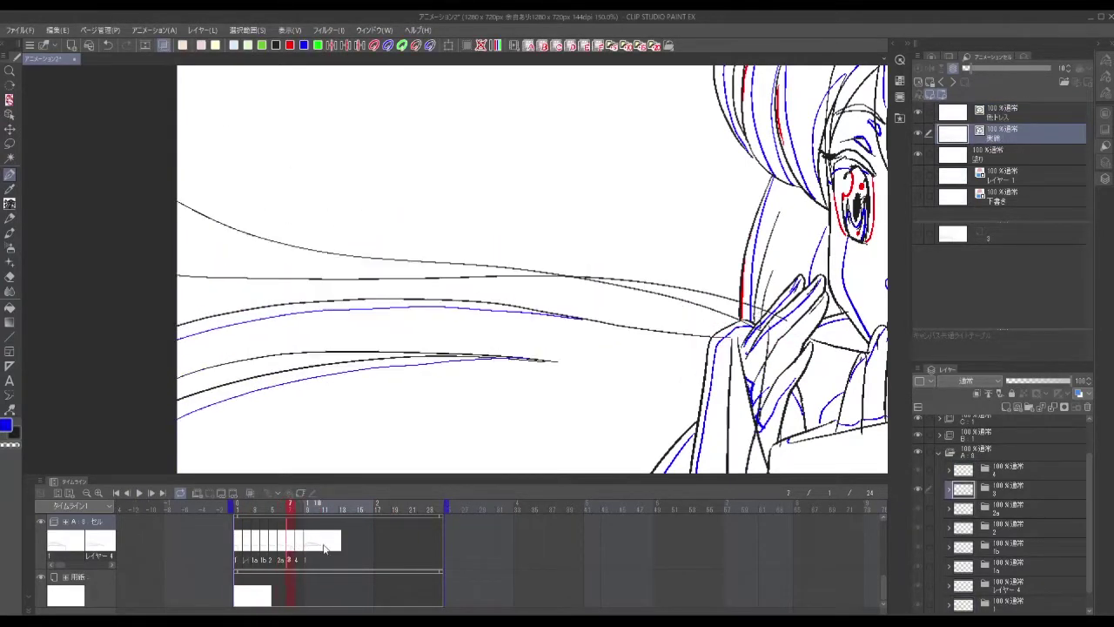
mouse_move(287, 549)
left_mouse_down()
mouse_move(273, 549)
mouse_move(298, 548)
left_mouse_up()
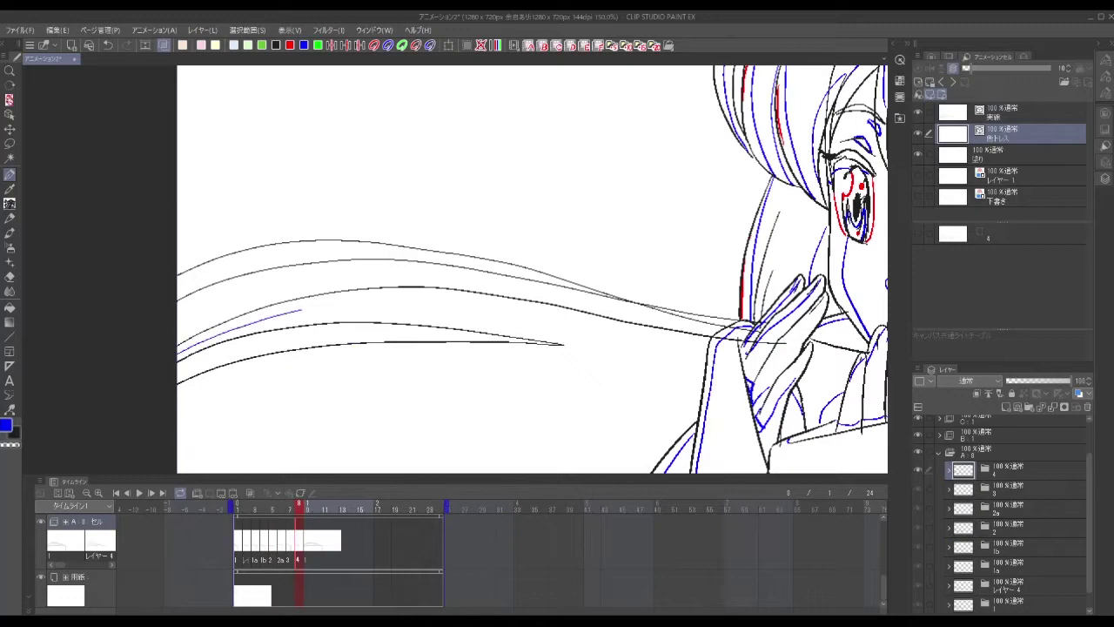
left_click_drag(677, 397, 661, 363)
- With onion skin on, rework the strands of cel 2a at frame 6 and the upper strands of cel 4 at frame 8
left_click_drag(291, 548, 271, 560)
left_click(250, 493)
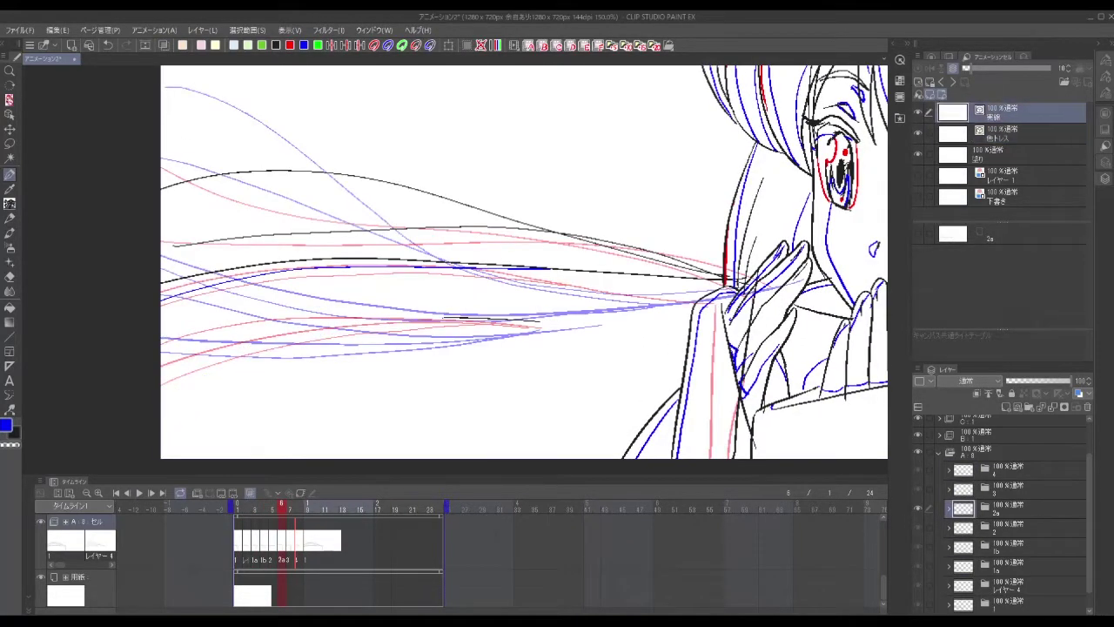
left_click_drag(273, 547, 299, 548)
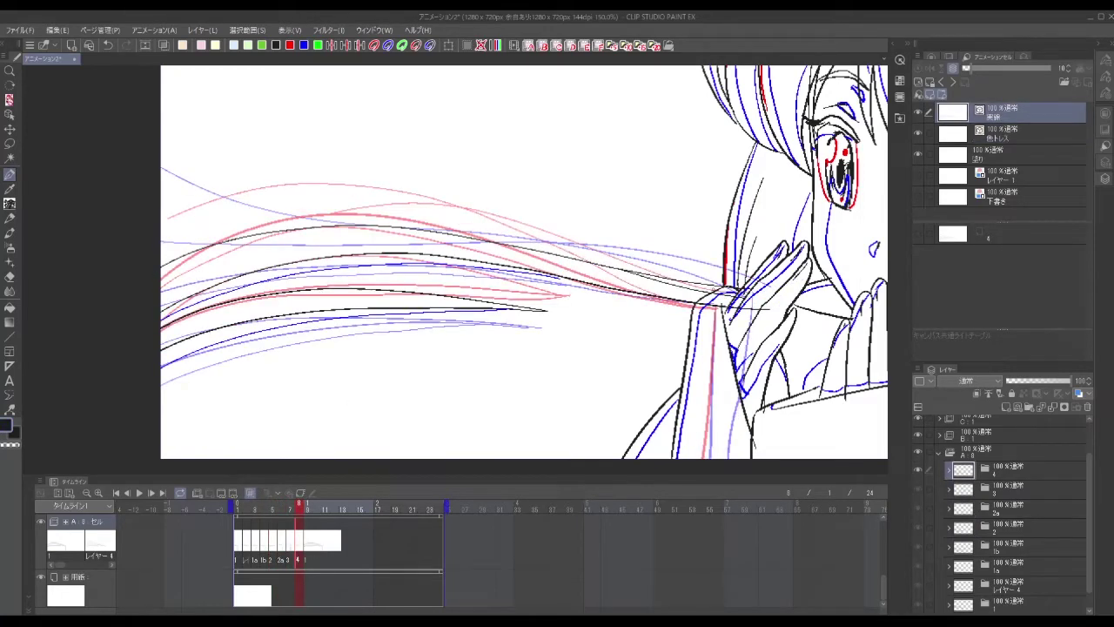
key("ctrl+z")
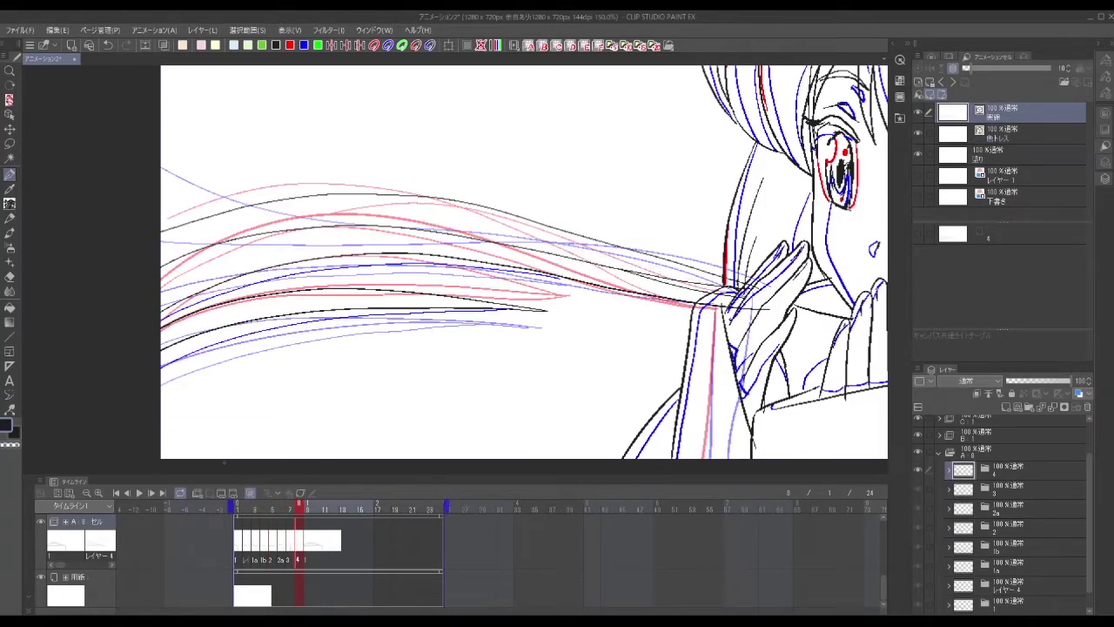
key("space")
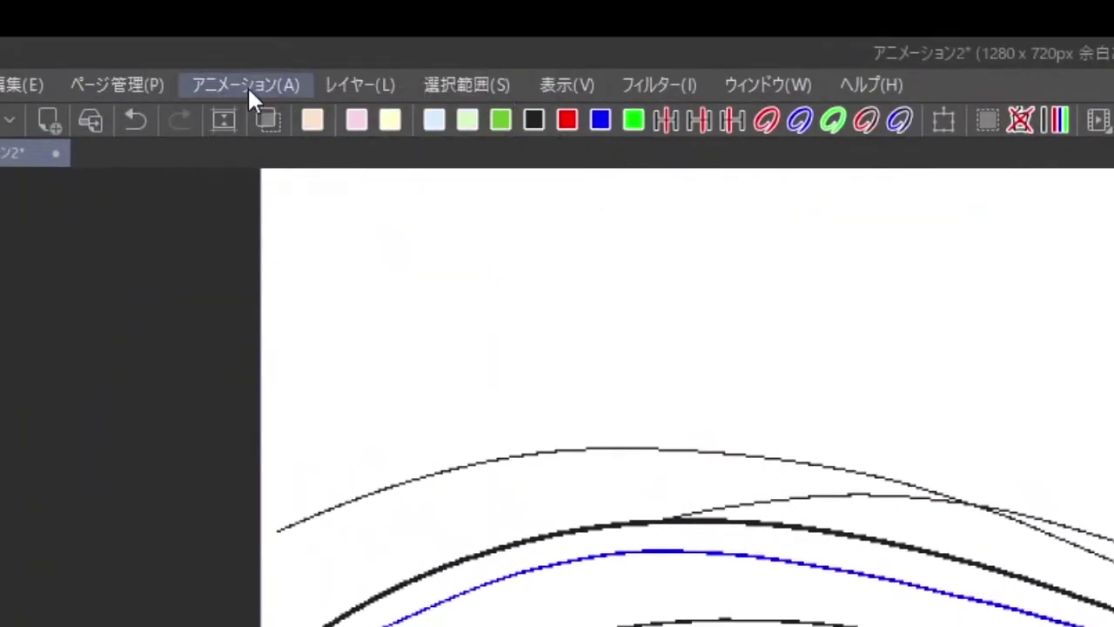
- Add cel 2 to animation folder C at frame 4, with the previous cel shown through onion skin
left_click(247, 86)
mouse_move(297, 186)
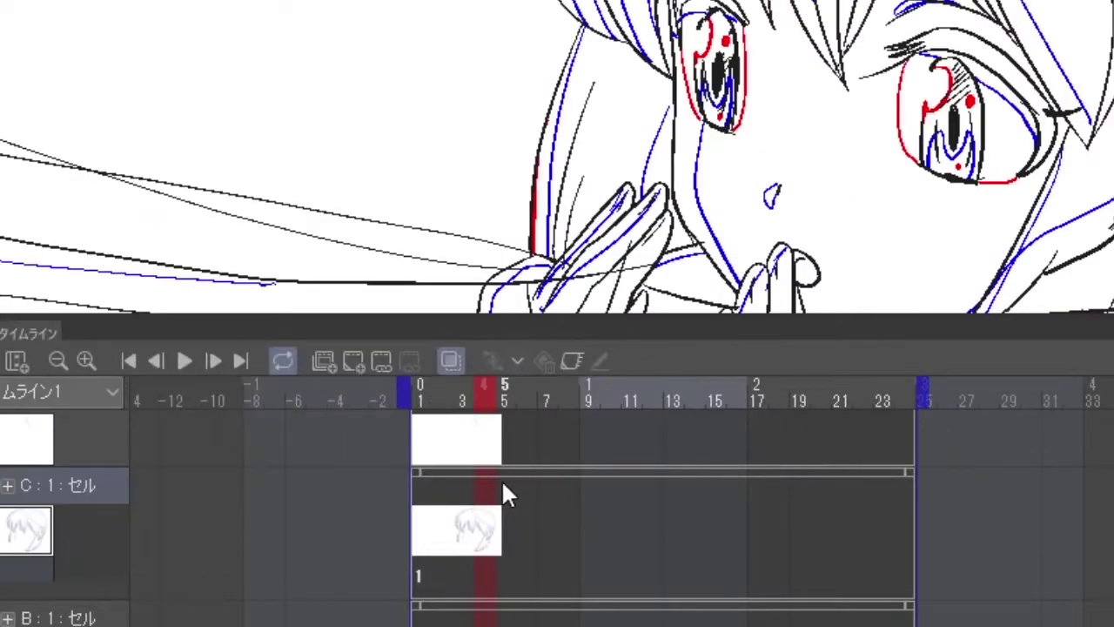
left_click(352, 361)
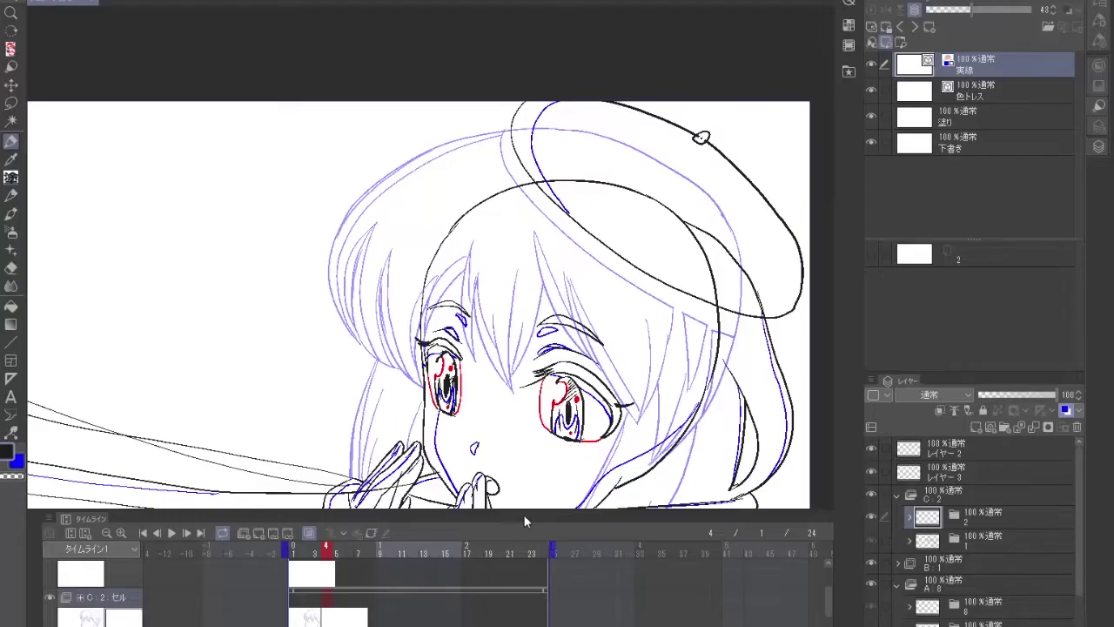
scroll(357, 244, "up", 3)
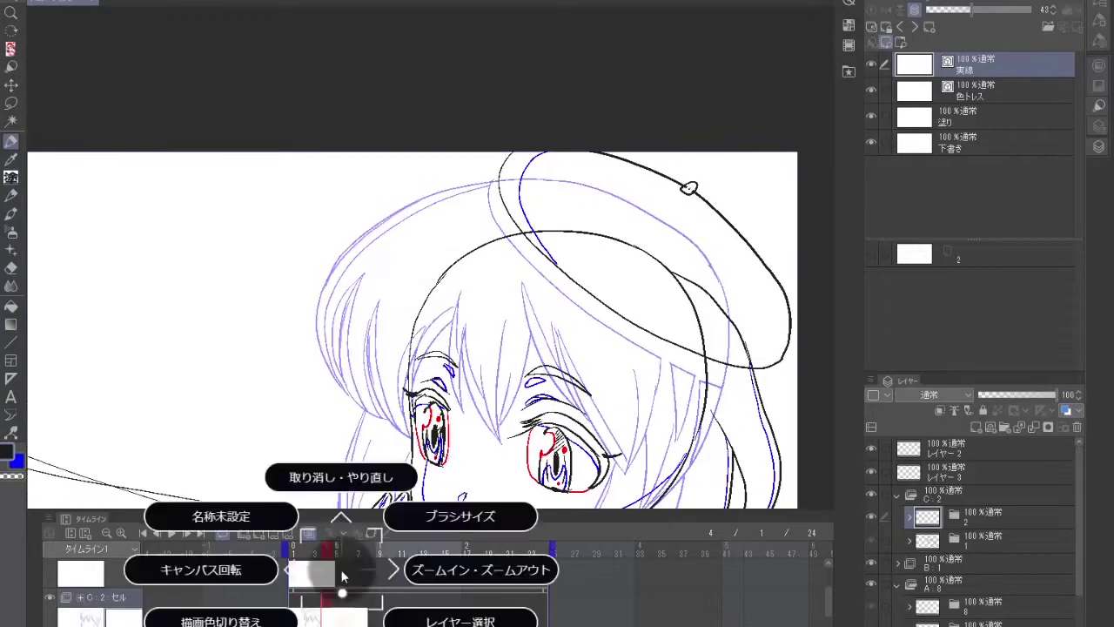
scroll(357, 243, "up", 4)
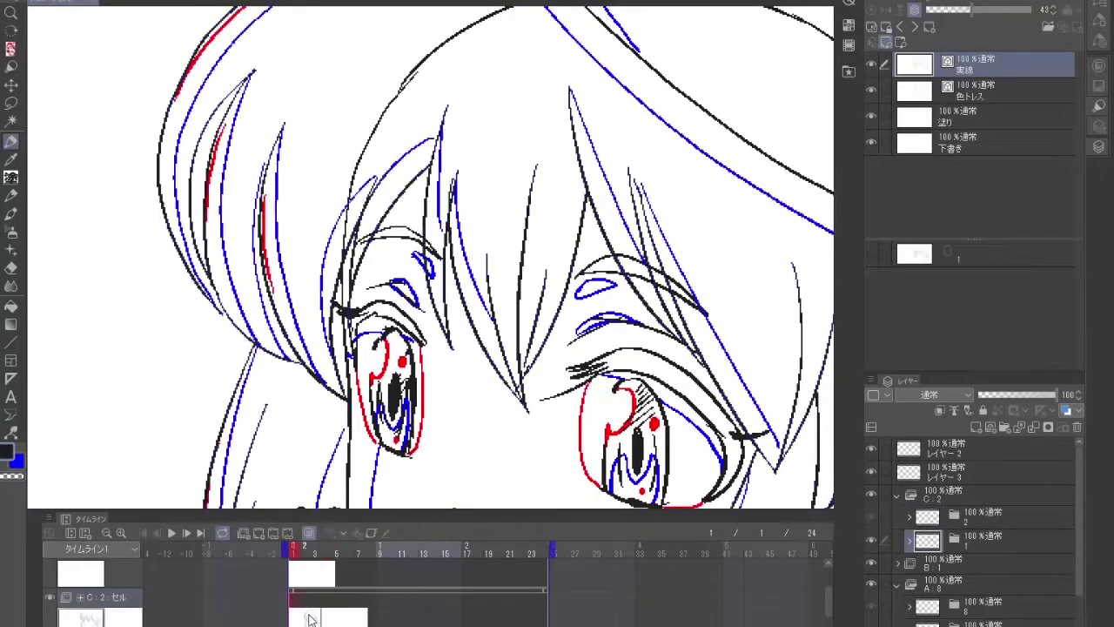
- Ink the bangs, side locks and outer hair contour of cel 2 at frame 4 in black on 実線
left_click_drag(294, 123, 362, 402)
left_click_drag(382, 231, 441, 377)
left_click_drag(522, 348, 126, 200)
mouse_move(673, 257)
left_mouse_down()
mouse_move(656, 213)
mouse_move(660, 152)
mouse_move(622, 144)
mouse_move(769, 456)
mouse_move(827, 313)
mouse_move(427, 248)
left_mouse_up()
left_click_drag(386, 340, 400, 515)
left_click_drag(400, 366, 462, 502)
left_click_drag(610, 488, 510, 351)
left_click_drag(512, 440, 749, 544)
left_click_drag(487, 180, 556, 367)
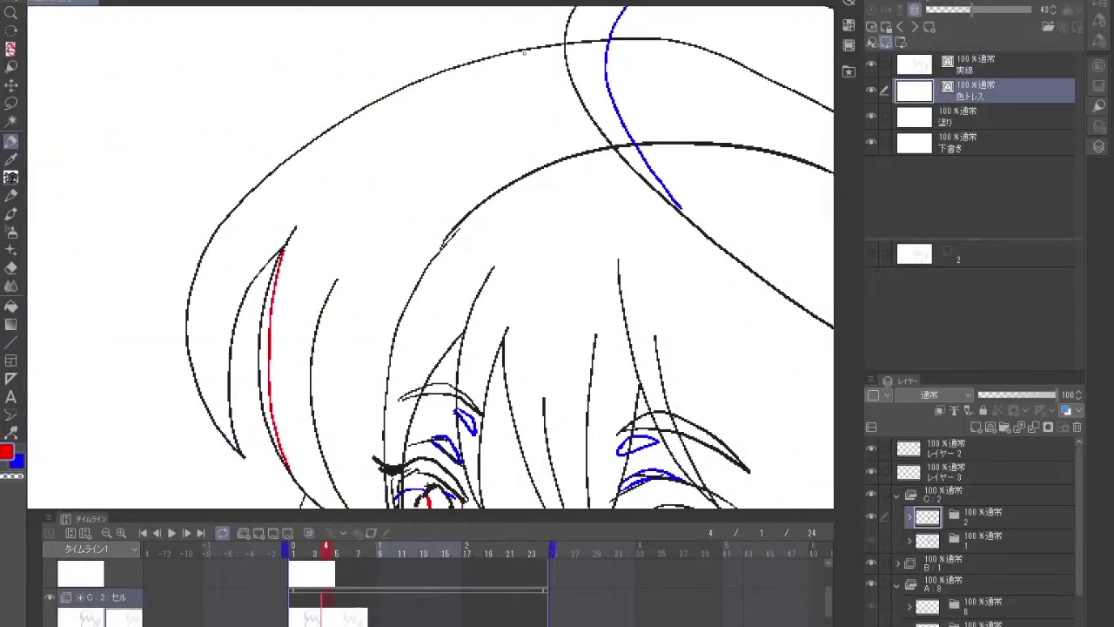
- Trace cel 2's highlights in red on the outer locks and its hair shadows in blue on 色トレス
left_click_drag(609, 453, 662, 244)
left_click_drag(783, 487, 705, 261)
left_click_drag(696, 87, 585, 472)
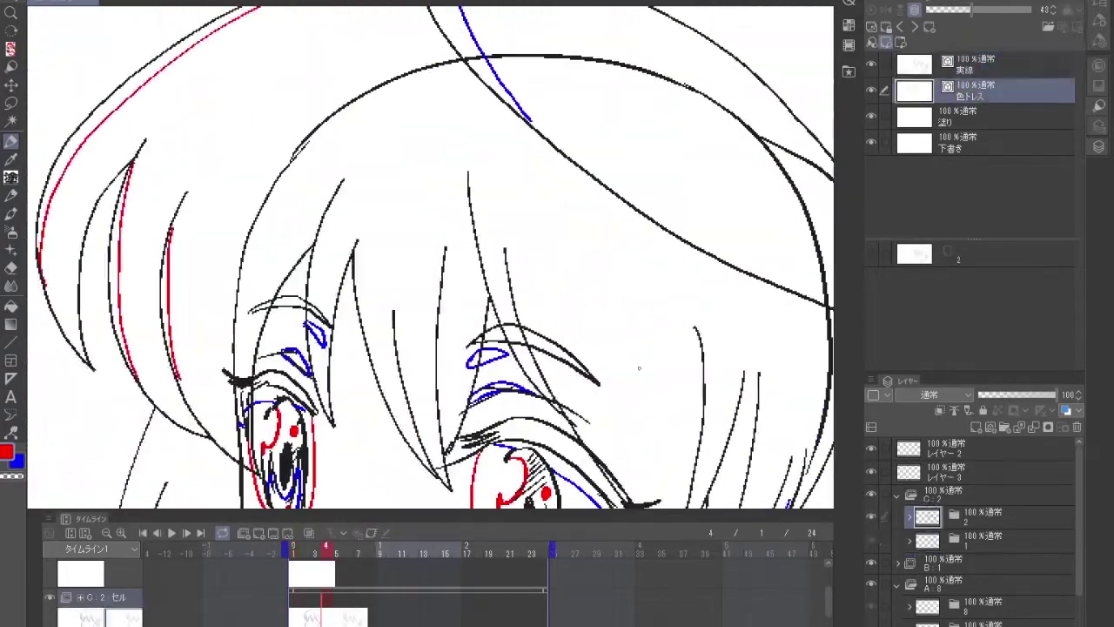
left_click_drag(448, 21, 509, 91)
key("x")
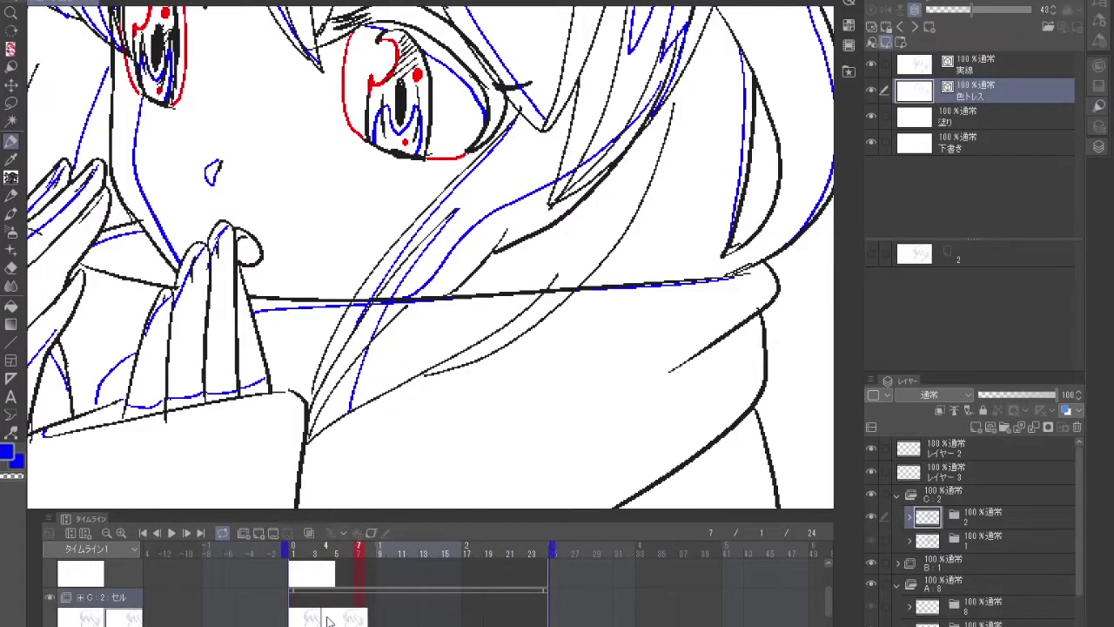
- Add cel 3 to folder C at frame 7 with onion skin on and ink its bangs and face-side locks in black
left_click(361, 613)
left_click(309, 532)
scroll(427, 261, "up", 3)
scroll(427, 261, "down", 2)
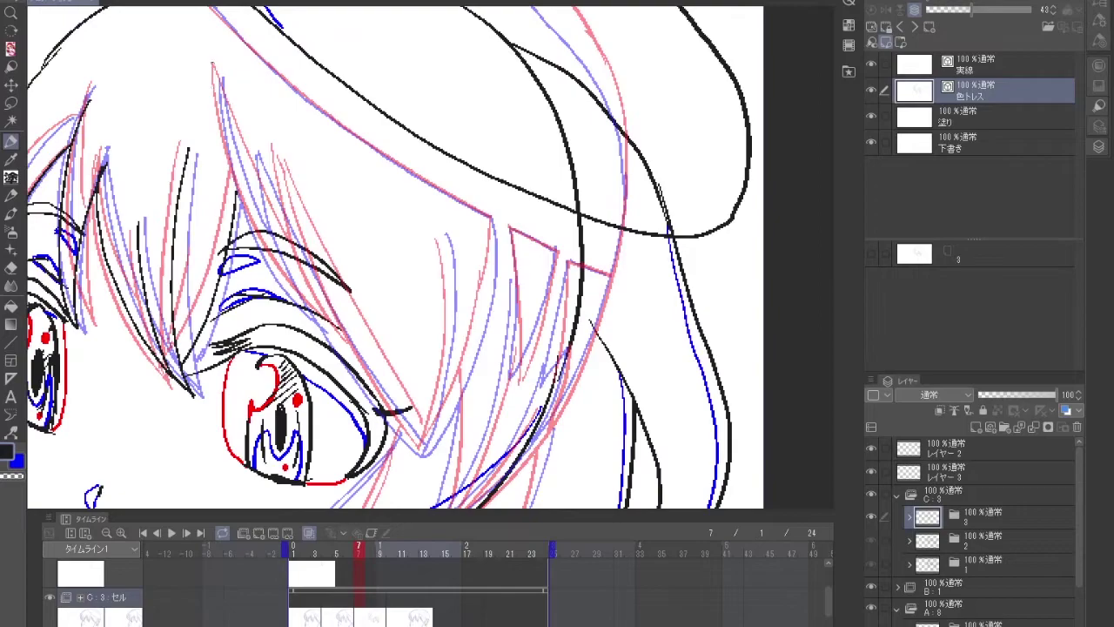
scroll(426, 261, "up", 2)
scroll(509, 406, "down", 2)
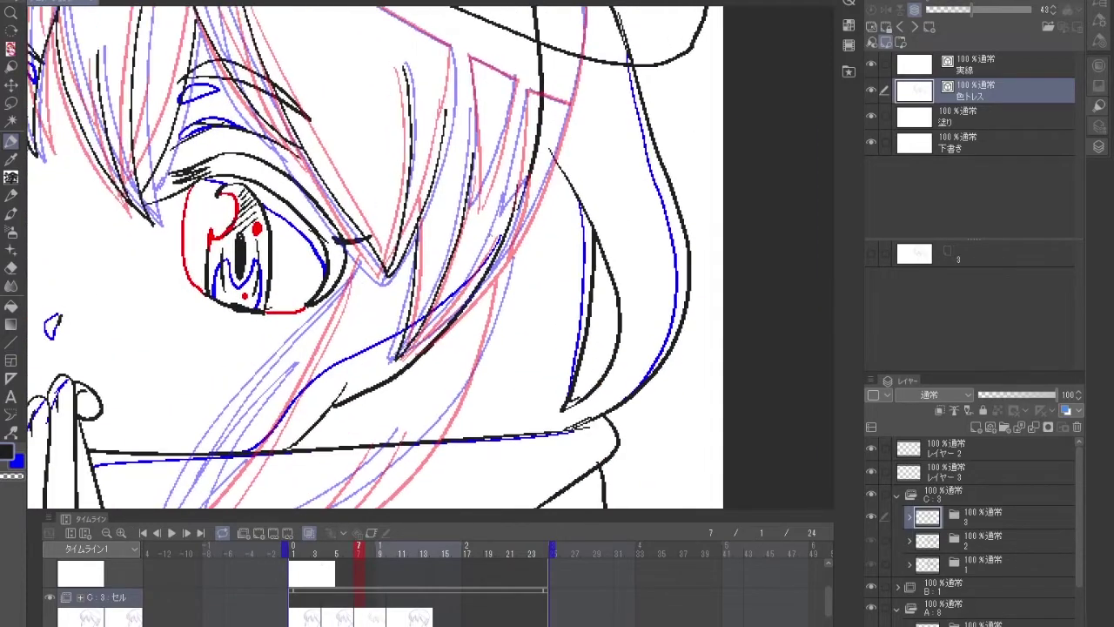
- Ink the outer hair contour and remaining strands of cel 3 in black, and place 色トレス above 実線
scroll(657, 159, "up", 2)
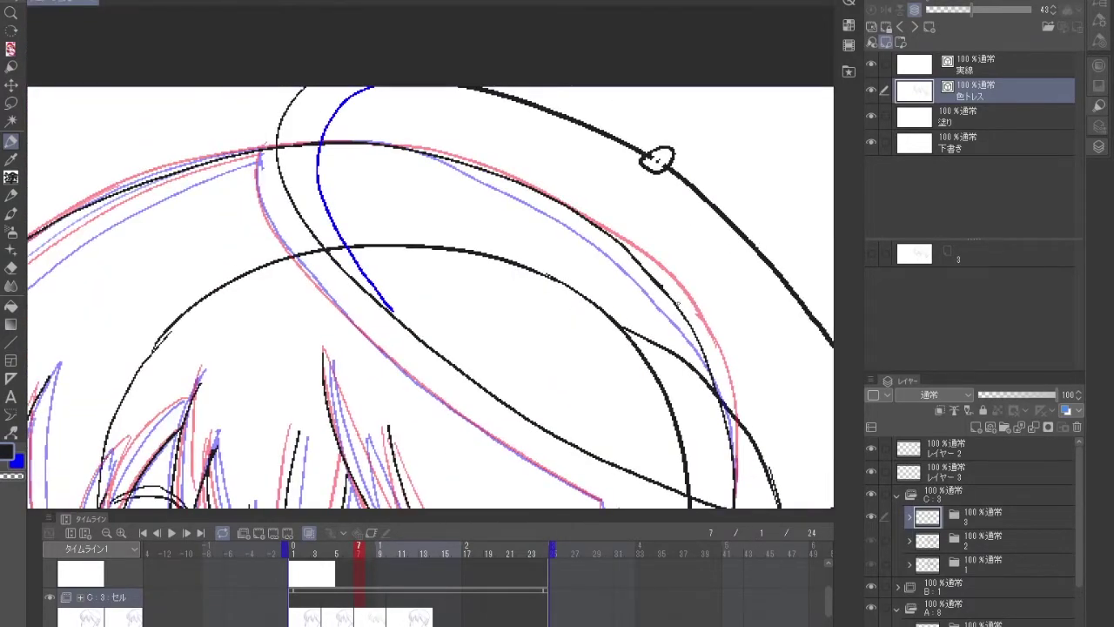
scroll(657, 159, "down", 2)
left_click_drag(818, 435, 705, 298)
scroll(413, 375, "down", 2)
scroll(413, 375, "up", 3)
left_click(369, 608)
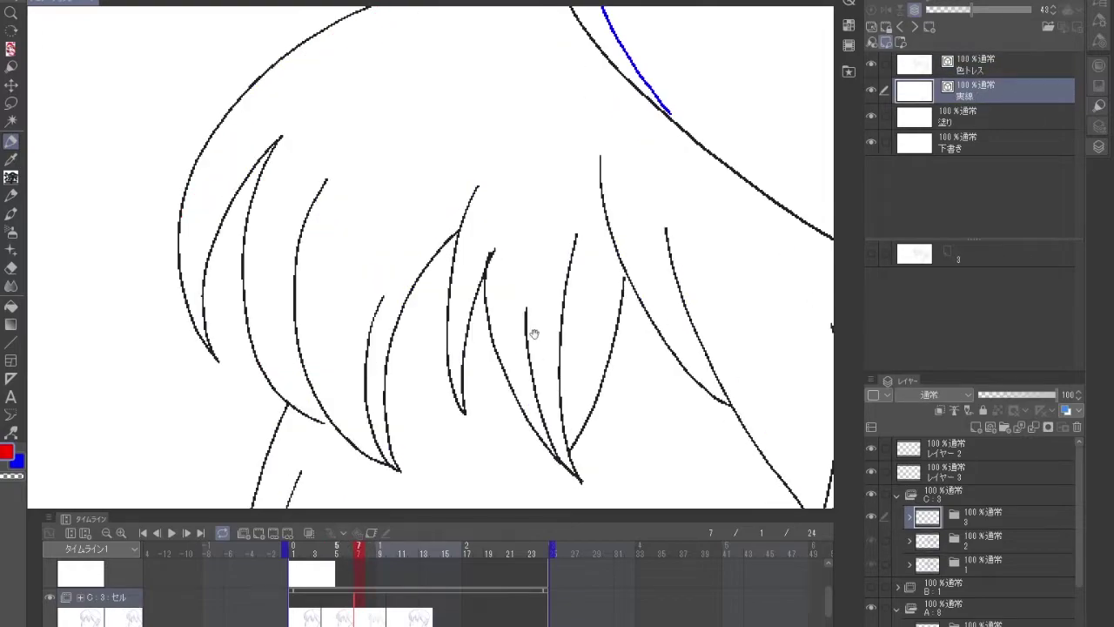
- Trace cel 3's highlights in red along the outer locks and its hair shadows in blue on the lower 実線 layer
scroll(498, 80, "up", 2)
scroll(572, 452, "down", 10)
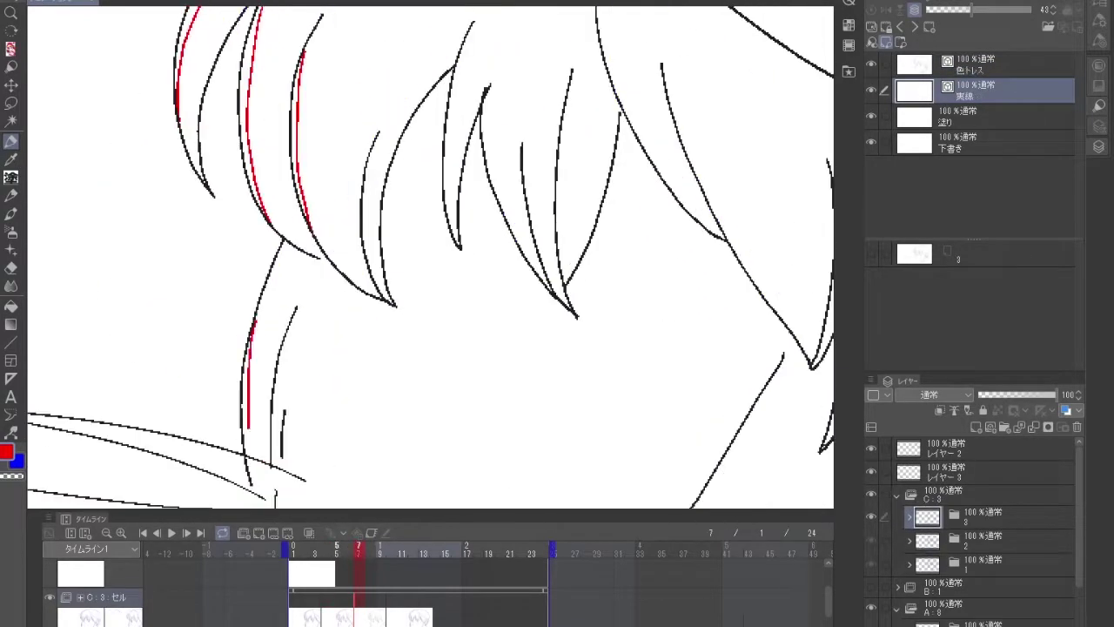
key("x")
mouse_move(572, 452)
left_mouse_down()
mouse_move(542, 368)
mouse_move(655, 337)
mouse_move(640, 307)
left_mouse_up()
left_click_drag(500, 165, 545, 187)
key("Right")
key("Right")
key("Right")
key("Left")
key("Left")
key("Left")
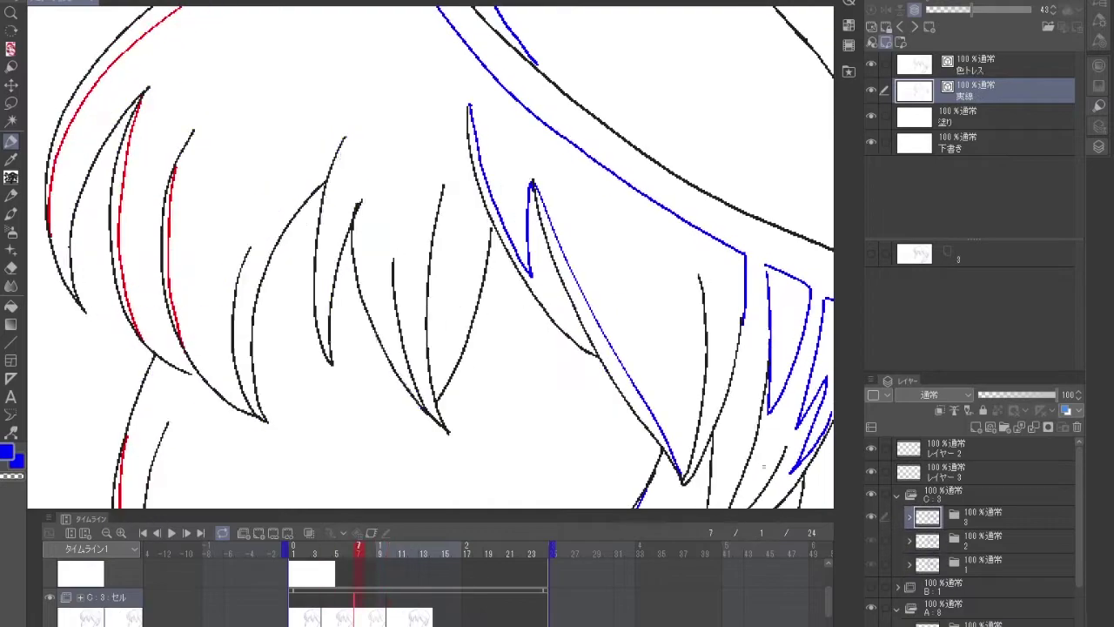
key("Left")
key("Left")
key("Left")
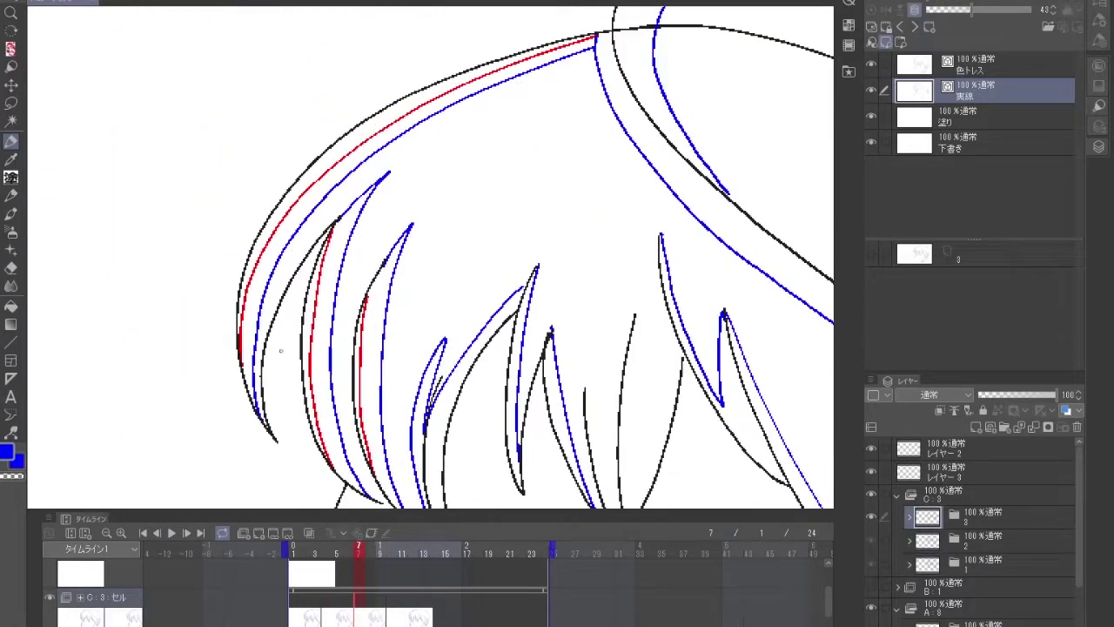
- Play back the animation with the whole canvas in view to check the hair's motion
key("Return")
key("ctrl+0")
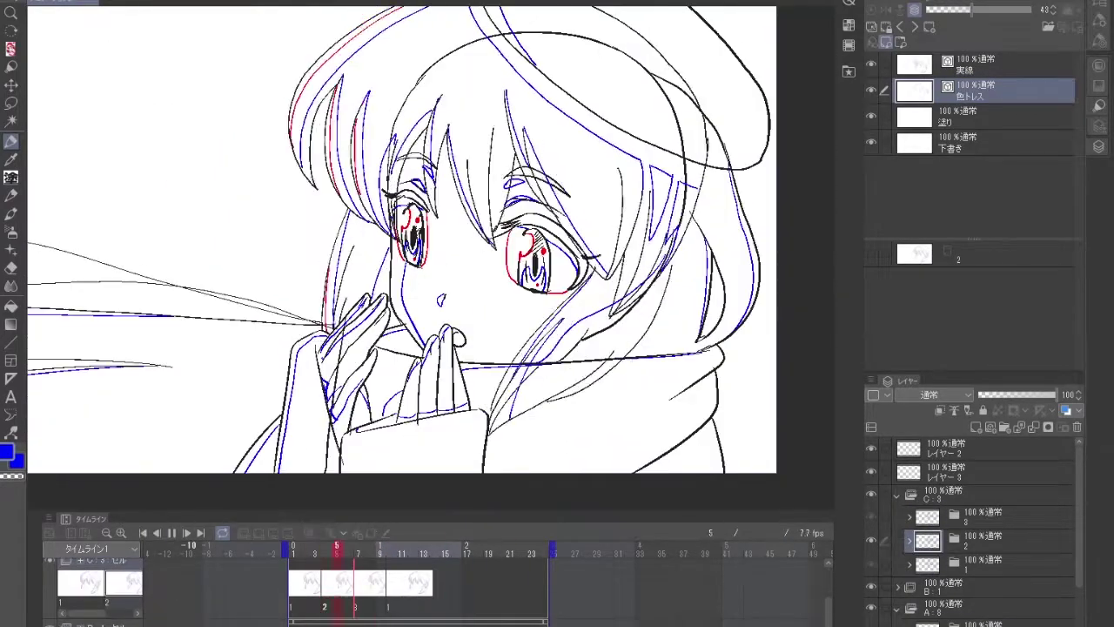
key("Return")
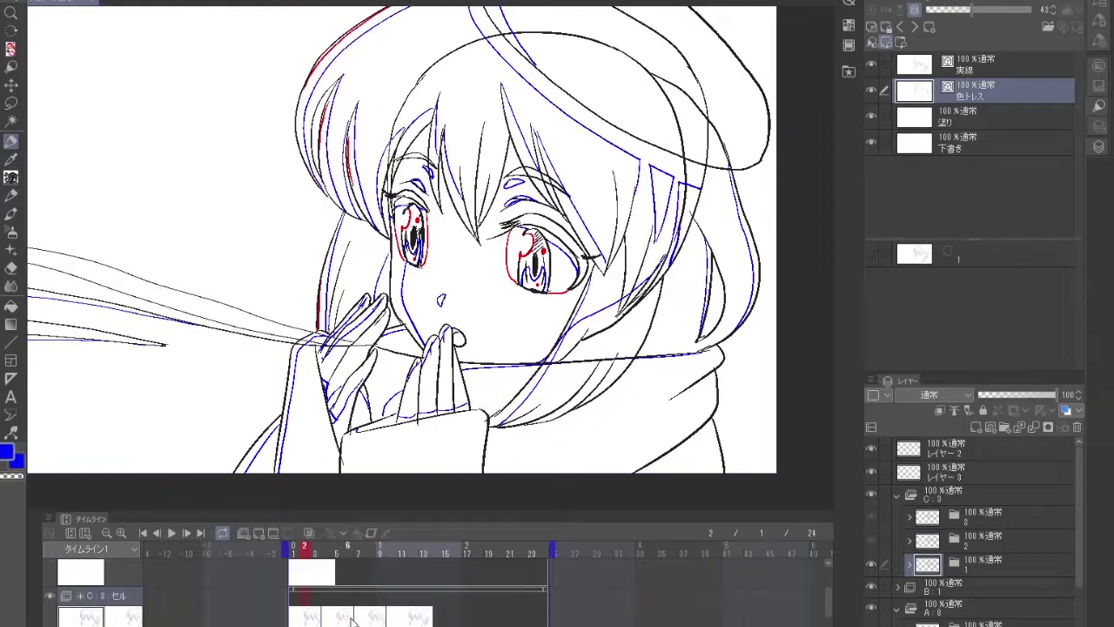
- Add in-between cel 1a to folder C at frame 2 with onion skin on and ink its outer locks in black on 実線
key("ctrl+plus")
scroll(619, 83, "up", 3)
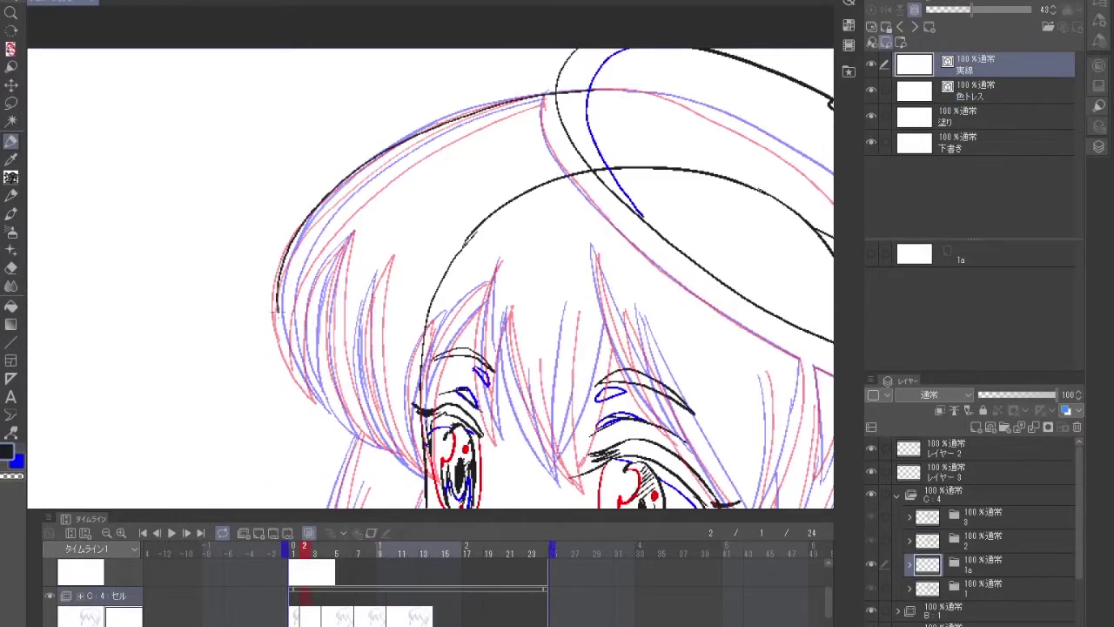
key("ctrl+plus")
key("ctrl+plus")
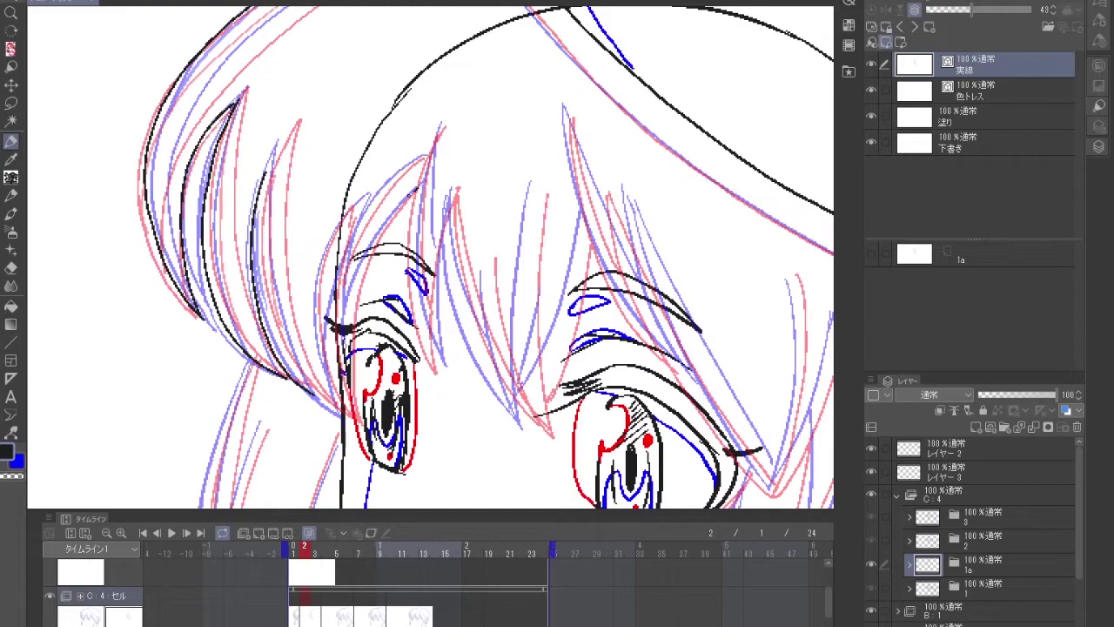
- Ink cel 1a's bangs, locks beside the right-hand eye, crown contour and lower strands over the scarf in black on 実線
scroll(429, 257, "right", 6)
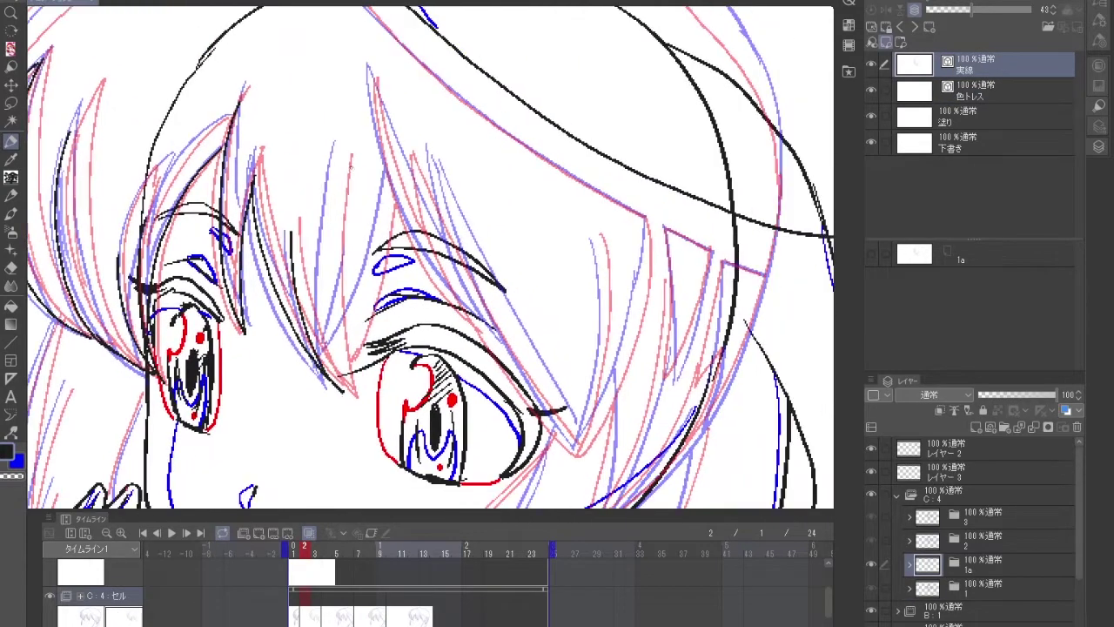
scroll(426, 374, "down", 3)
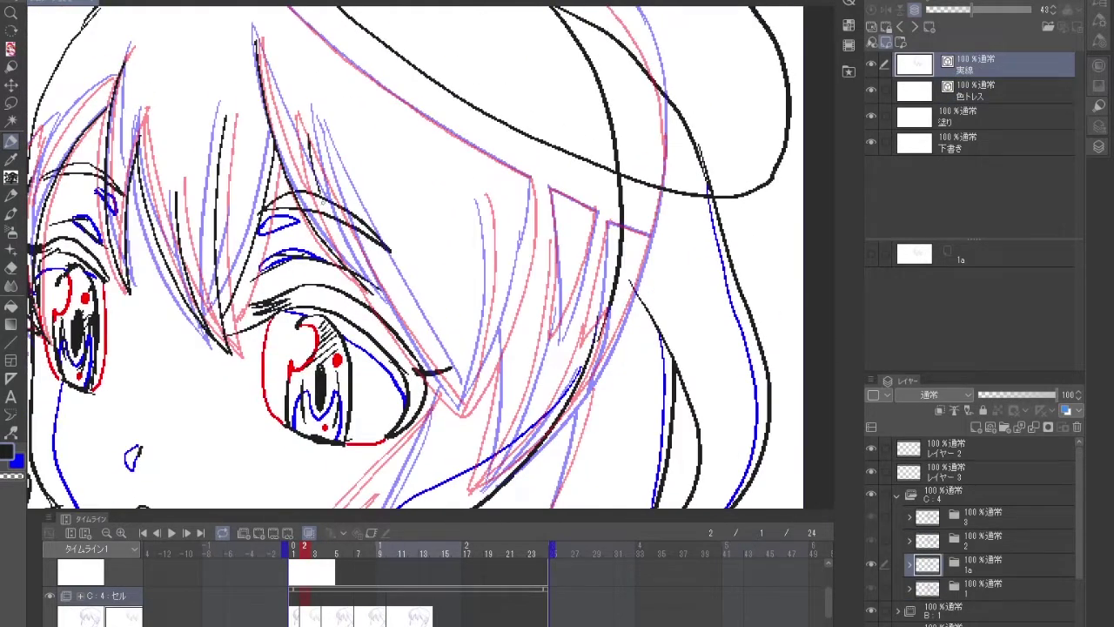
scroll(443, 392, "up", 3)
scroll(679, 270, "down", 5)
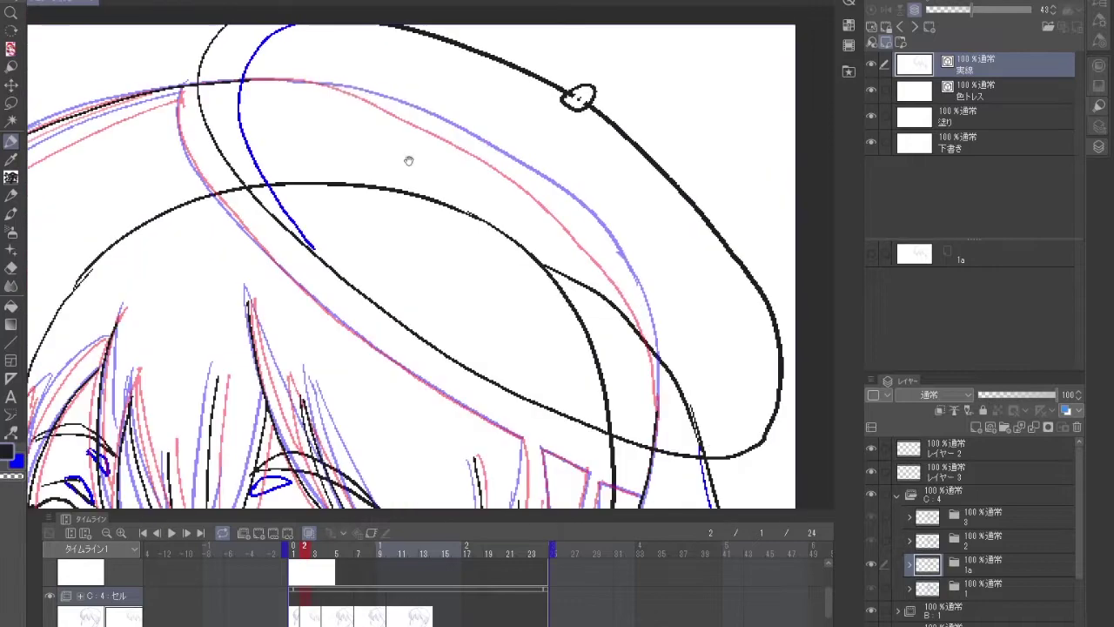
scroll(430, 257, "down", 3)
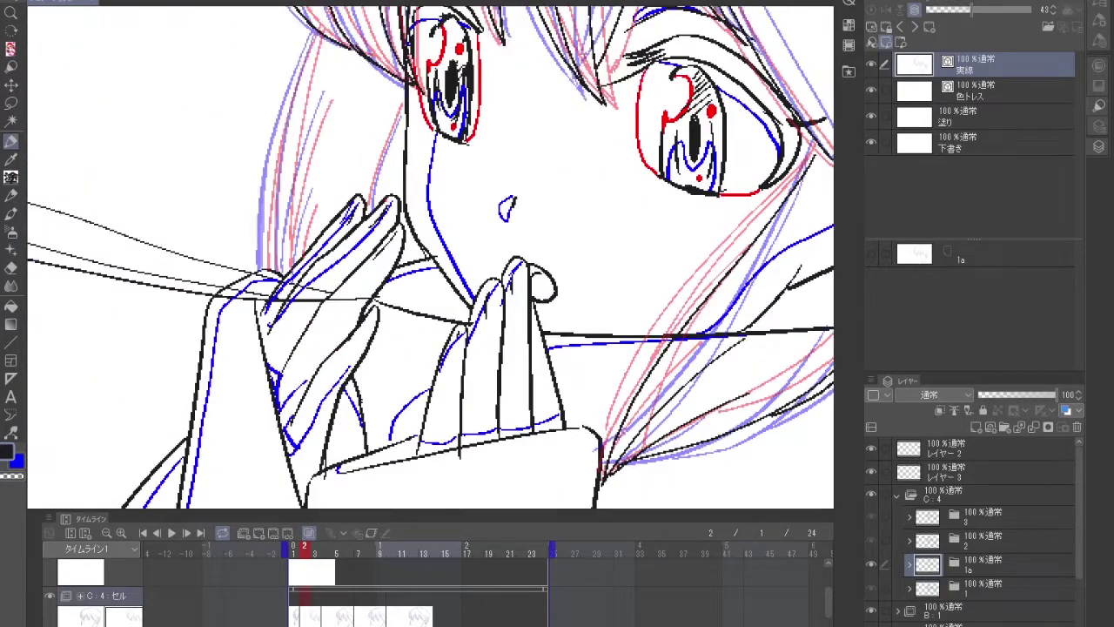
scroll(430, 257, "up", 3)
- Trace cel 1a's hair shadows in blue on 色トレス and start its crown highlight in red
key("alt+bracketleft")
left_click_drag(456, 224, 424, 315)
scroll(519, 291, "up", 5)
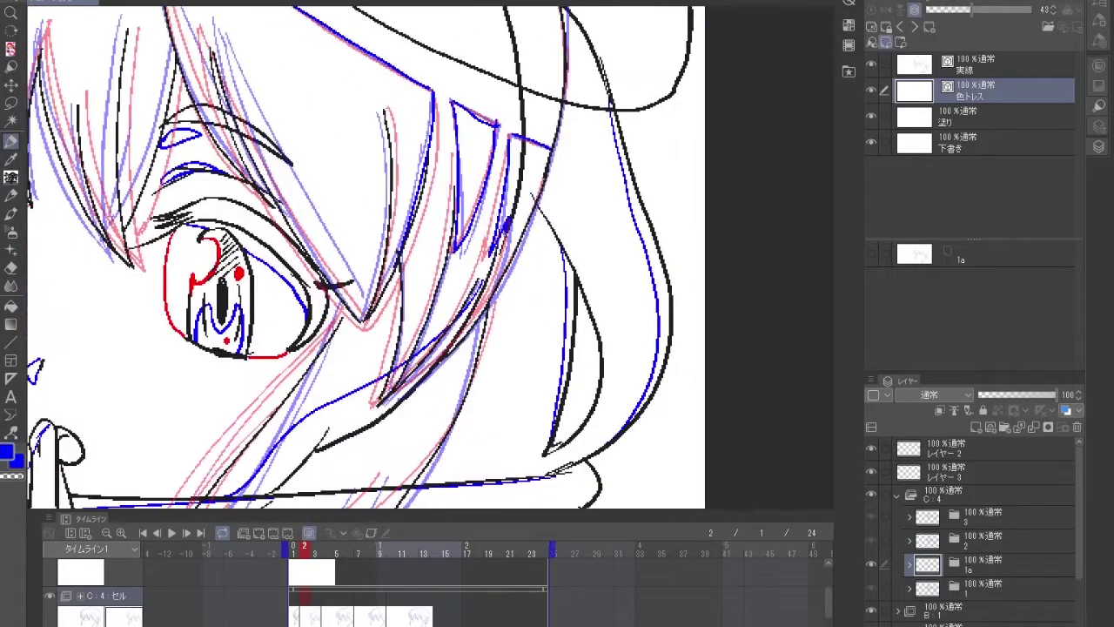
scroll(430, 257, "down", 5)
scroll(430, 257, "up", 5)
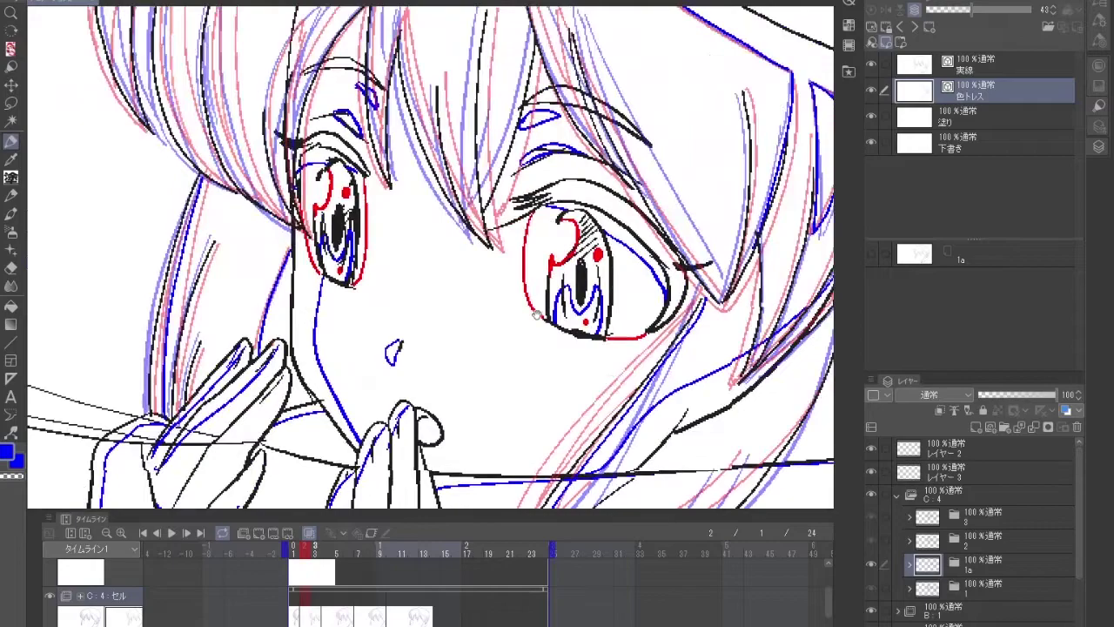
scroll(430, 257, "up", 3)
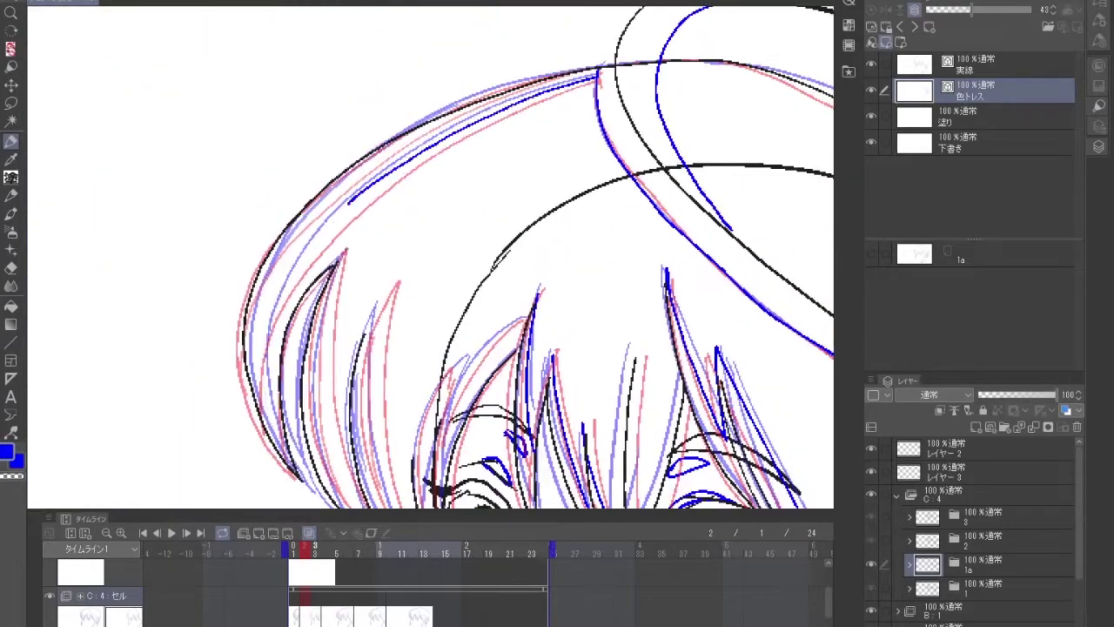
left_click_drag(547, 334, 625, 417)
key("x")
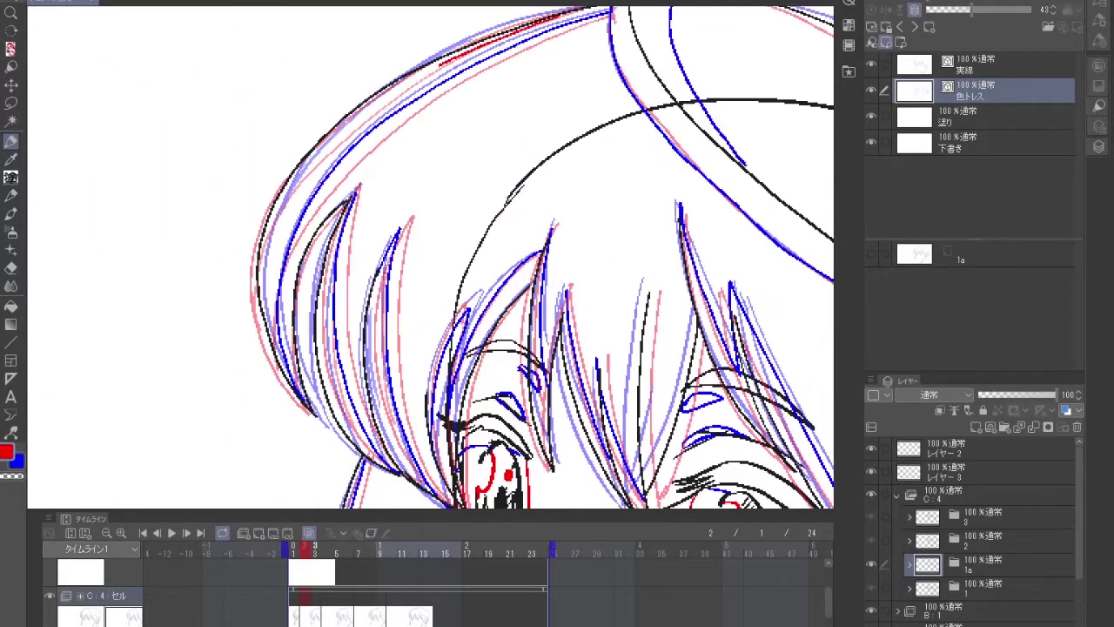
- Add in-between cel 1b to folder C at frame 3 and ink its outer locks in black over the onion skin
left_click(315, 568)
scroll(651, 380, "up", 4)
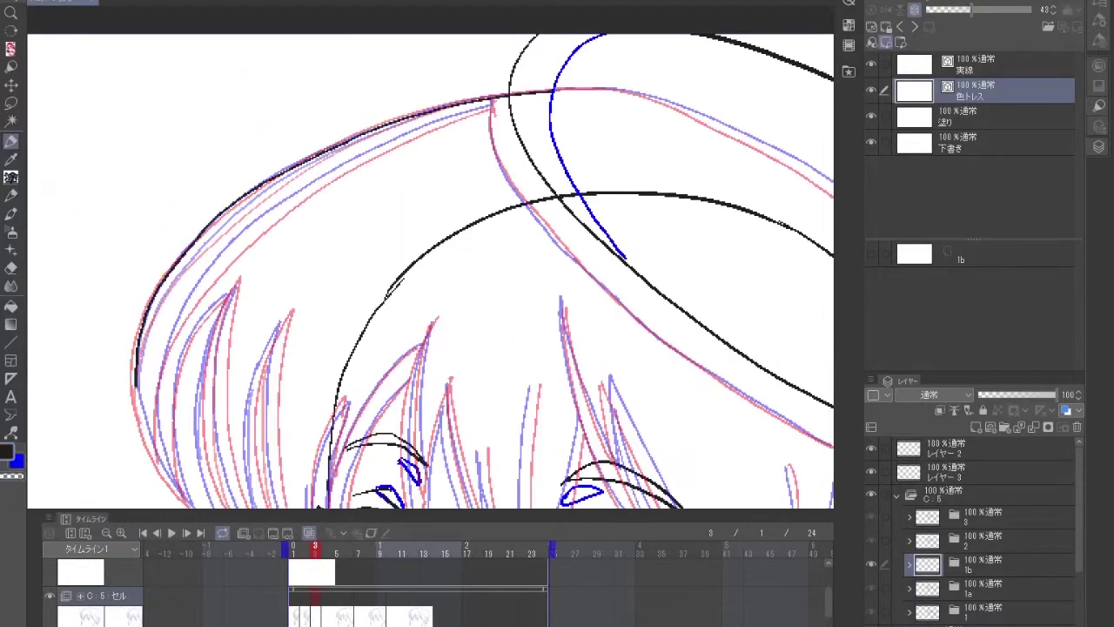
scroll(430, 261, "down", 5)
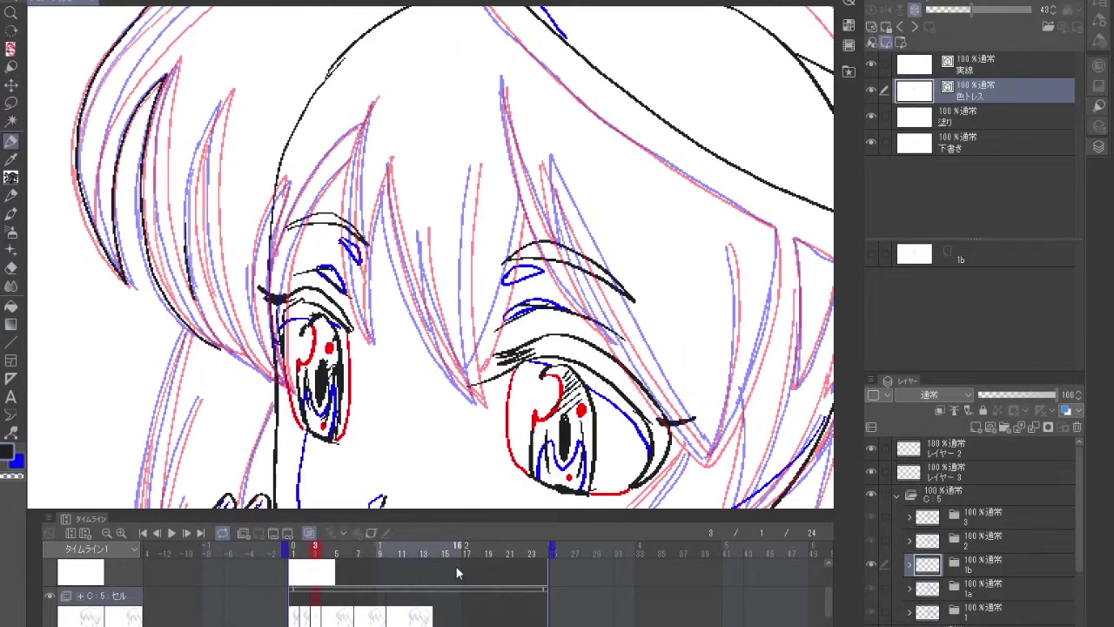
scroll(430, 261, "up", 2)
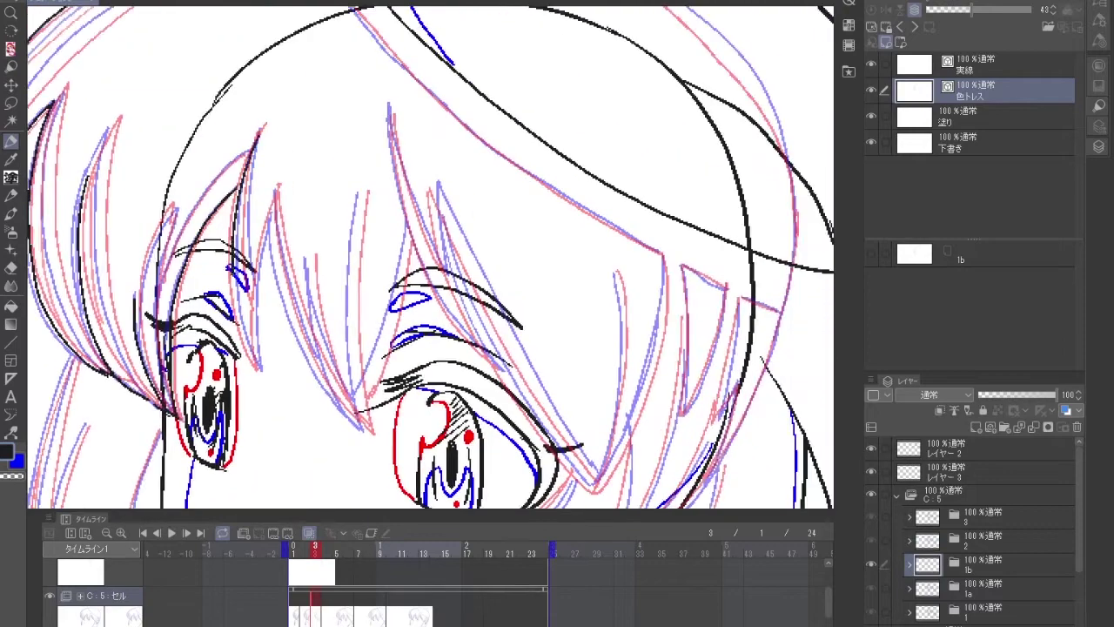
- Ink cel 1b's bangs and the locks beside the right-hand eye in black between the onion-skin lines
scroll(430, 262, "right", 2)
scroll(430, 261, "right", 2)
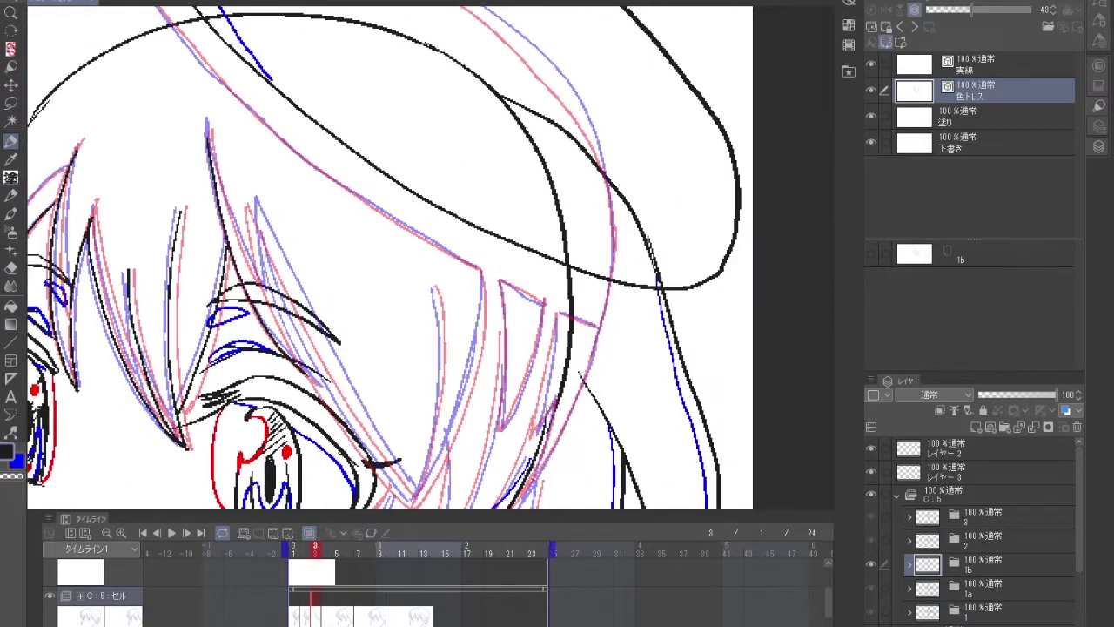
scroll(531, 292, "down", 2)
scroll(531, 291, "right", 1)
scroll(442, 306, "down", 3)
scroll(442, 306, "right", 1)
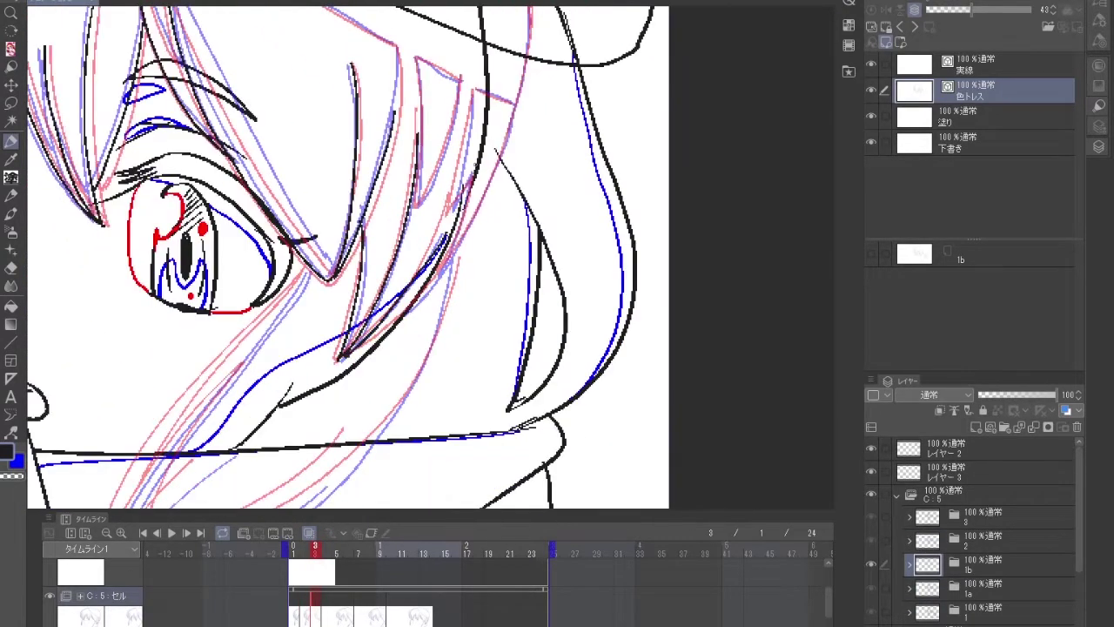
- Trace the highlights in red along cel 1b's outer locks on 色トレス
scroll(430, 261, "up", 7)
scroll(430, 261, "left", 10)
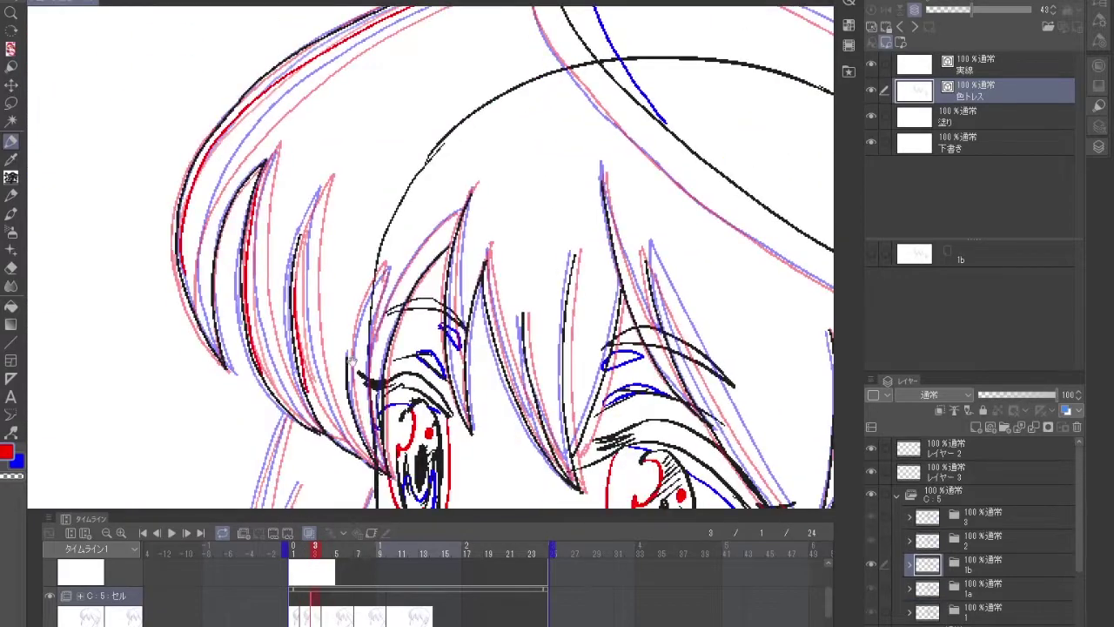
scroll(430, 261, "down", 7)
- Ink cel 1b's lower strands beside the cheek and over the scarf in black on 実線
key("alt+bracketright")
scroll(648, 261, "down", 6)
scroll(647, 261, "right", 6)
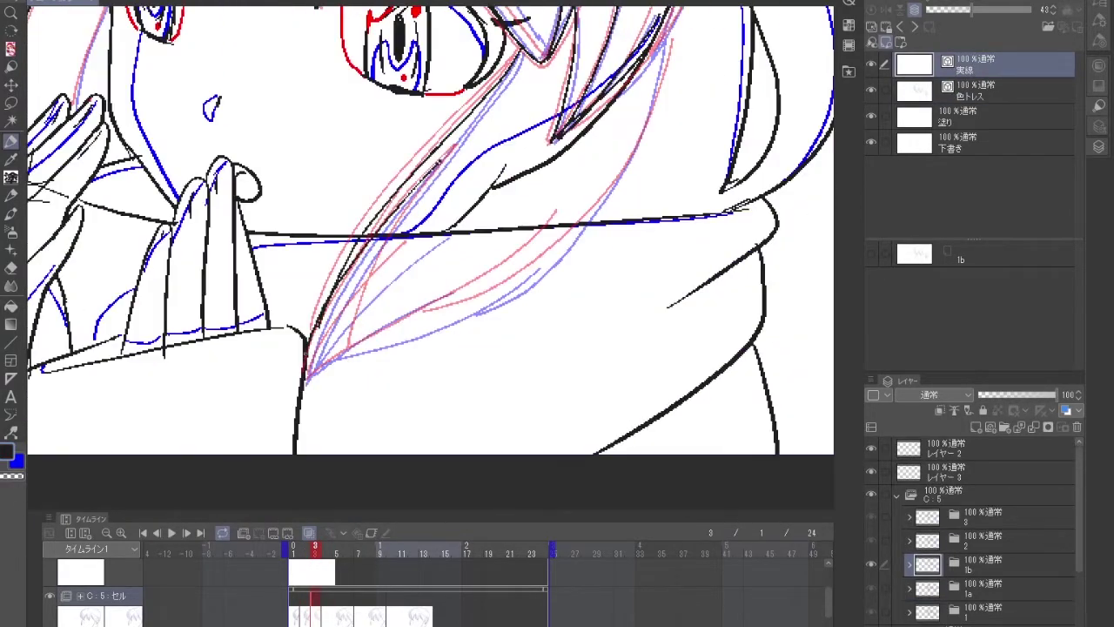
scroll(430, 261, "up", 10)
scroll(430, 261, "left", 10)
- Trace the shadow under the beret's edge in blue on cel 1b's 色トレス layer
key("alt+bracketleft")
scroll(430, 261, "down", 5)
scroll(672, 185, "up", 6)
scroll(671, 184, "right", 10)
scroll(672, 185, "down", 3)
scroll(671, 185, "up", 6)
scroll(672, 185, "down", 6)
- Ink cel 1b's head outline under the beret in black on 実線 between the onion-skin lines
key("alt+bracketright")
scroll(672, 184, "up", 8)
scroll(671, 185, "up", 2)
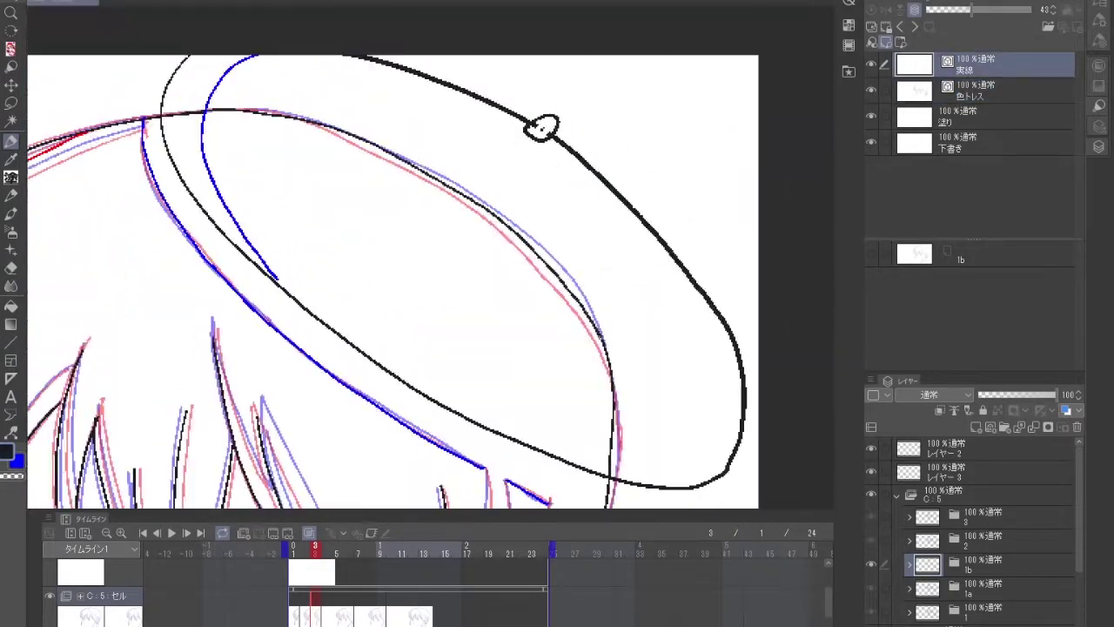
scroll(541, 129, "down", 6)
scroll(541, 129, "left", 1)
- Trace the shadow lines of cel 1b's side locks, bangs and lower strands in blue on 色トレス
key("alt+bracketleft")
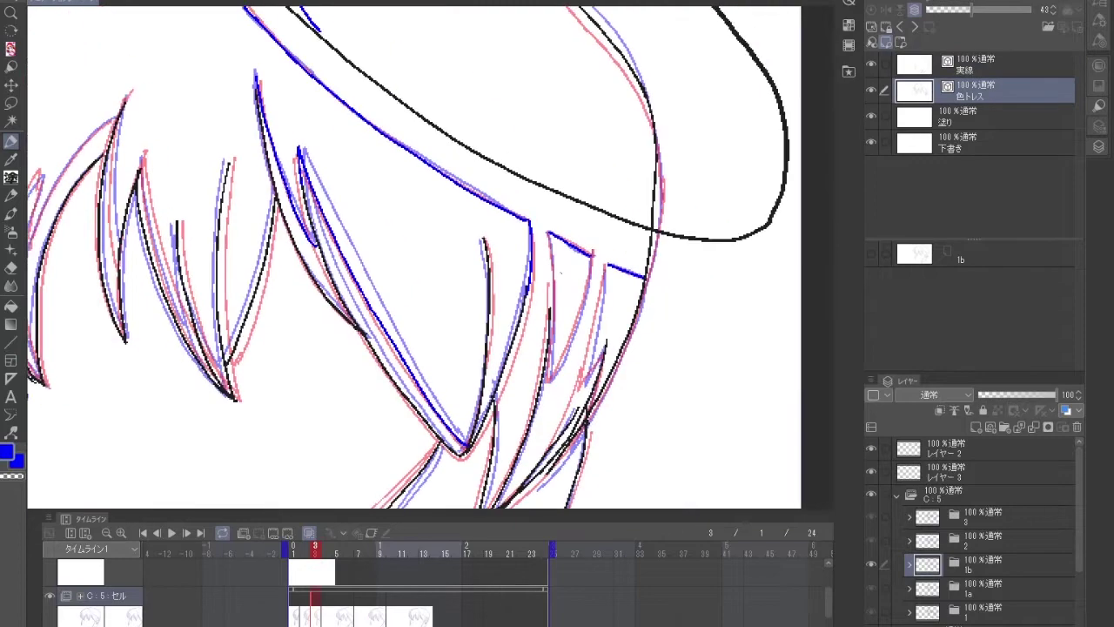
scroll(413, 256, "left", 4)
key("period")
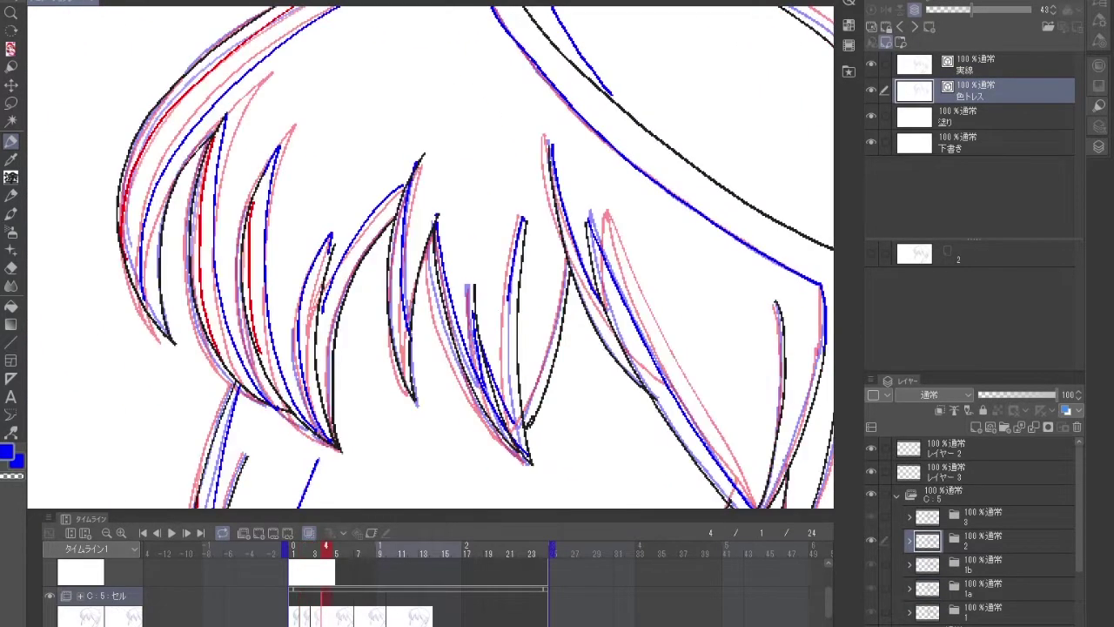
key("comma")
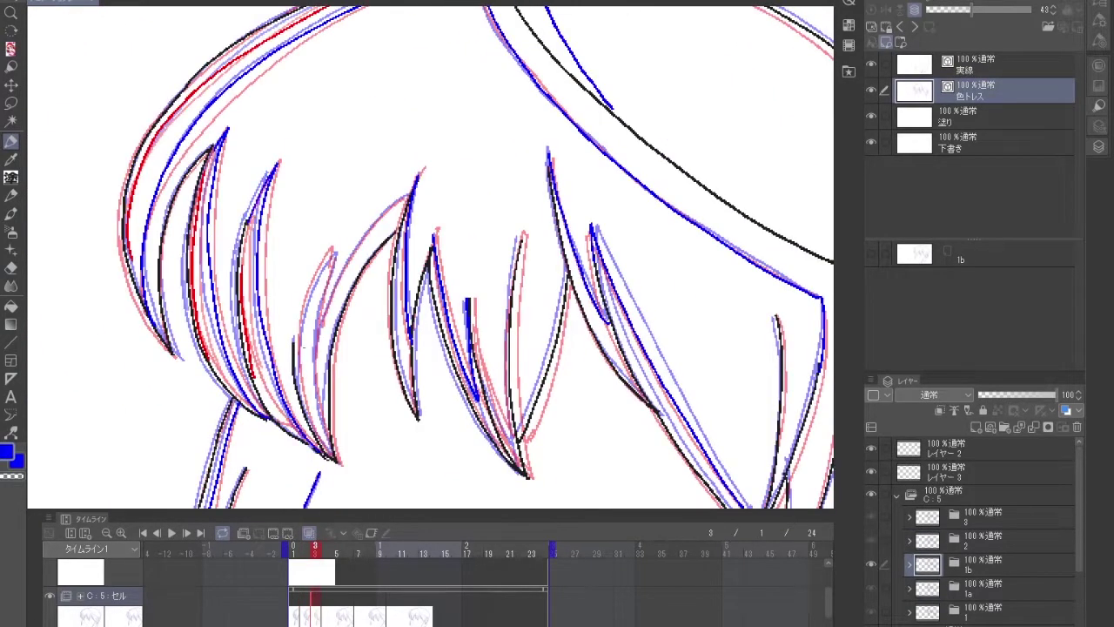
scroll(649, 159, "down", 5)
scroll(649, 159, "down", 3)
scroll(682, 452, "up", 1)
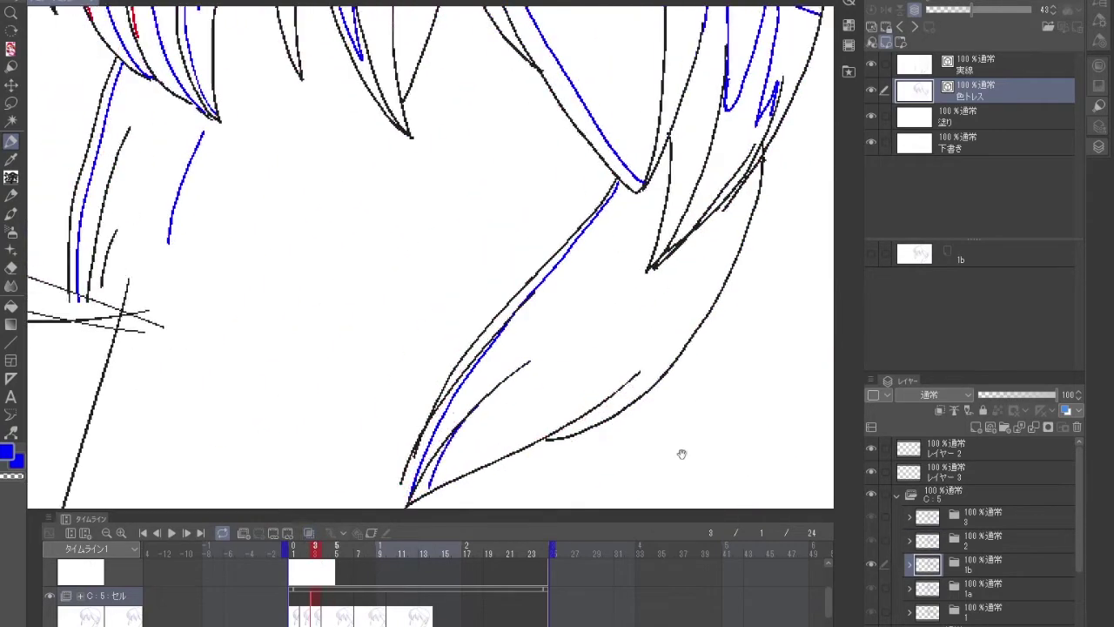
- Check which of cel 1b's layers holds the black bang lines by toggling the visibility of 色トレス and 実線
scroll(681, 453, "up", 2)
scroll(681, 453, "right", 3)
left_click(953, 63)
scroll(679, 186, "up", 4)
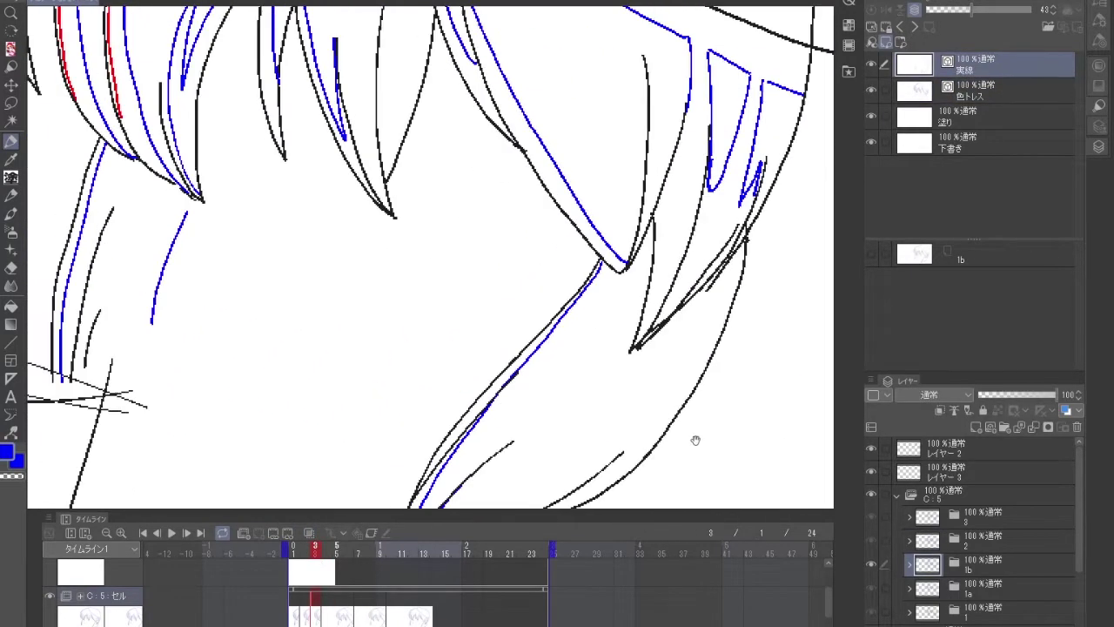
left_click(877, 91)
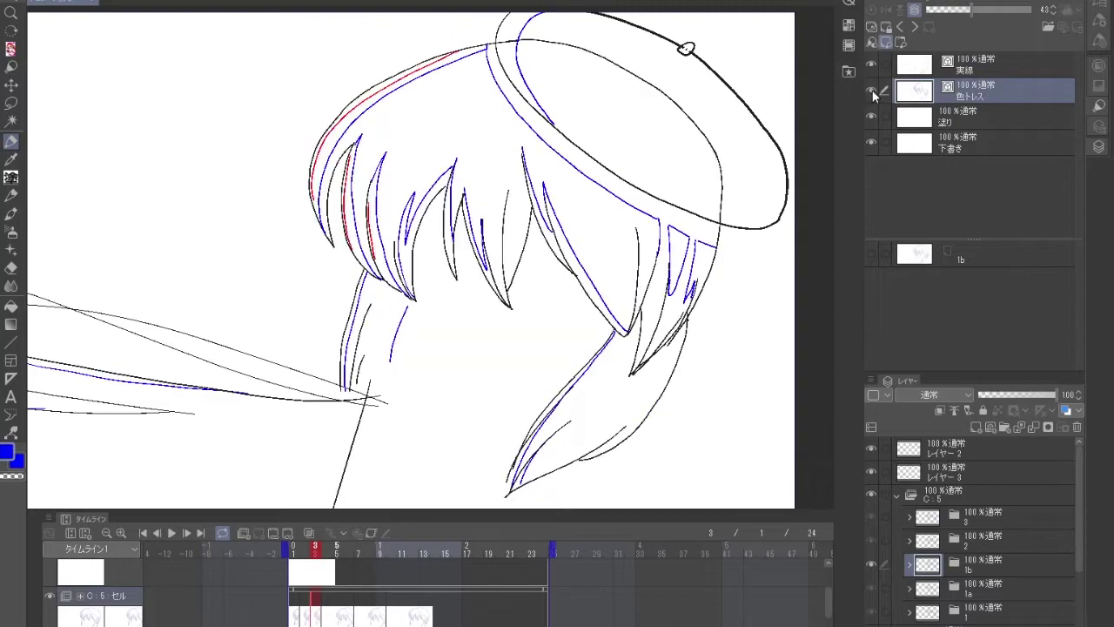
left_click(877, 64)
left_click_drag(689, 455, 675, 446)
scroll(418, 262, "up", 6)
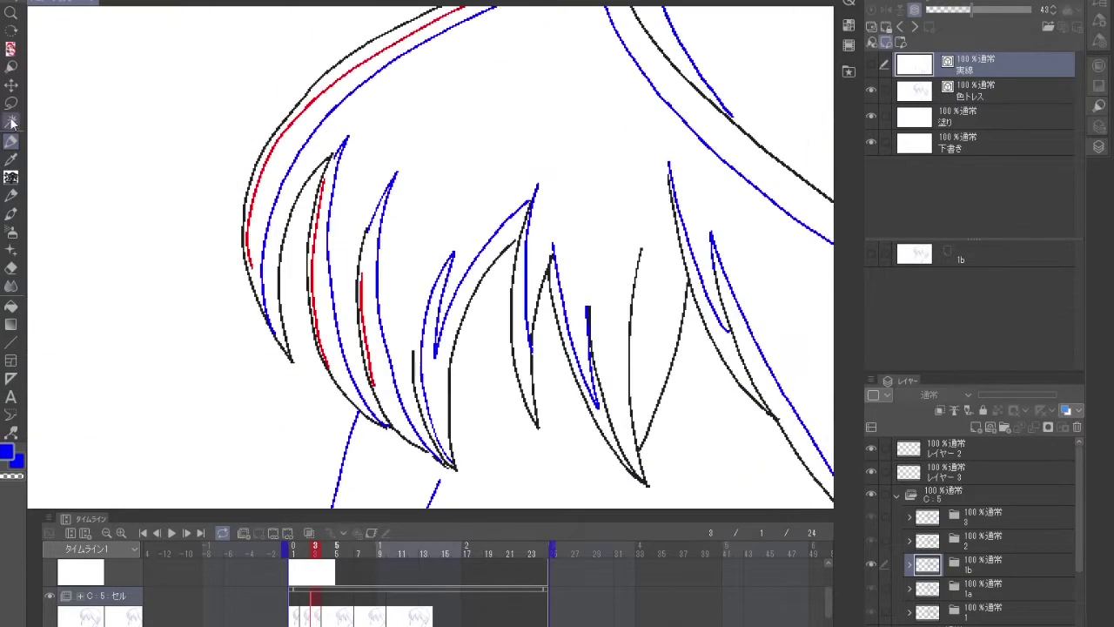
- Auto-select the black bang lines drawn on cel 1b's 色トレス layer and copy them to a separate layer
key("w")
scroll(417, 261, "down", 3)
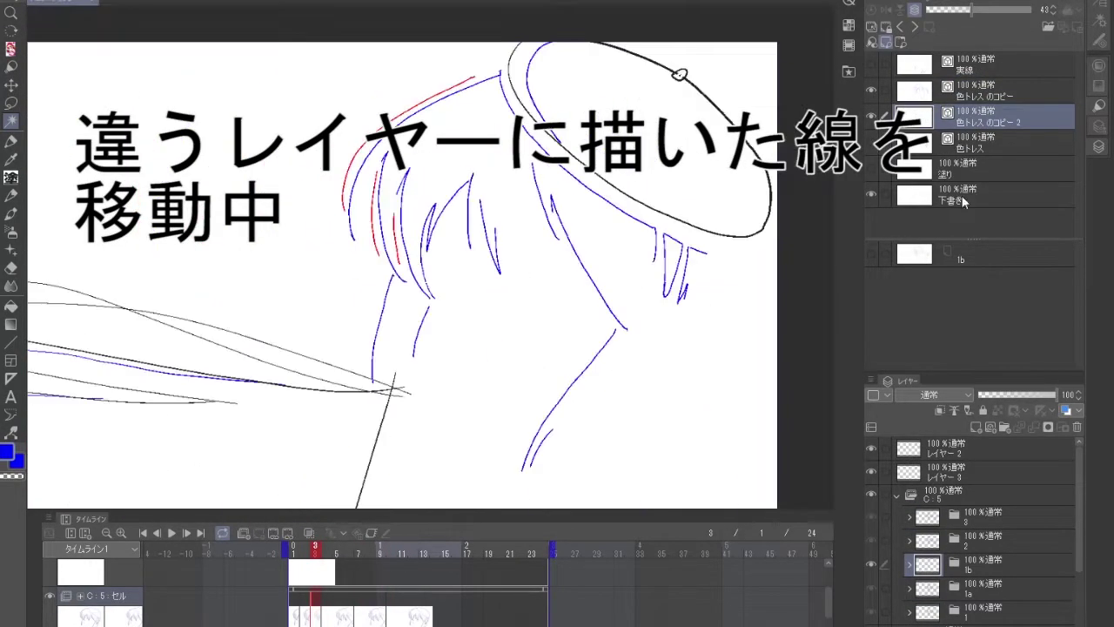
right_click(877, 122)
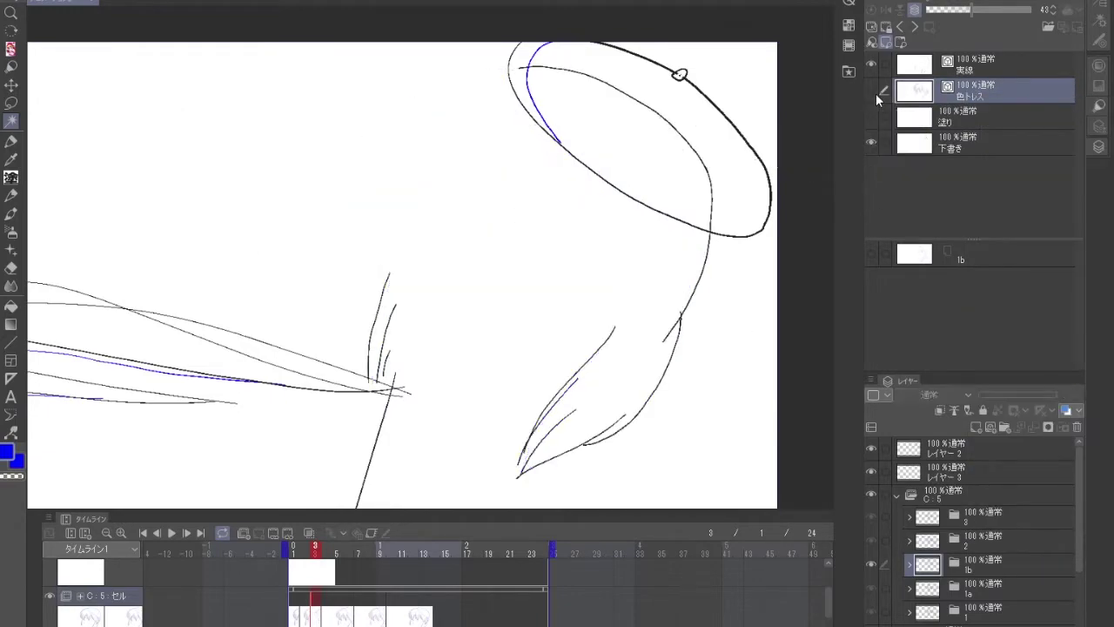
left_click(605, 205)
left_click(1063, 68)
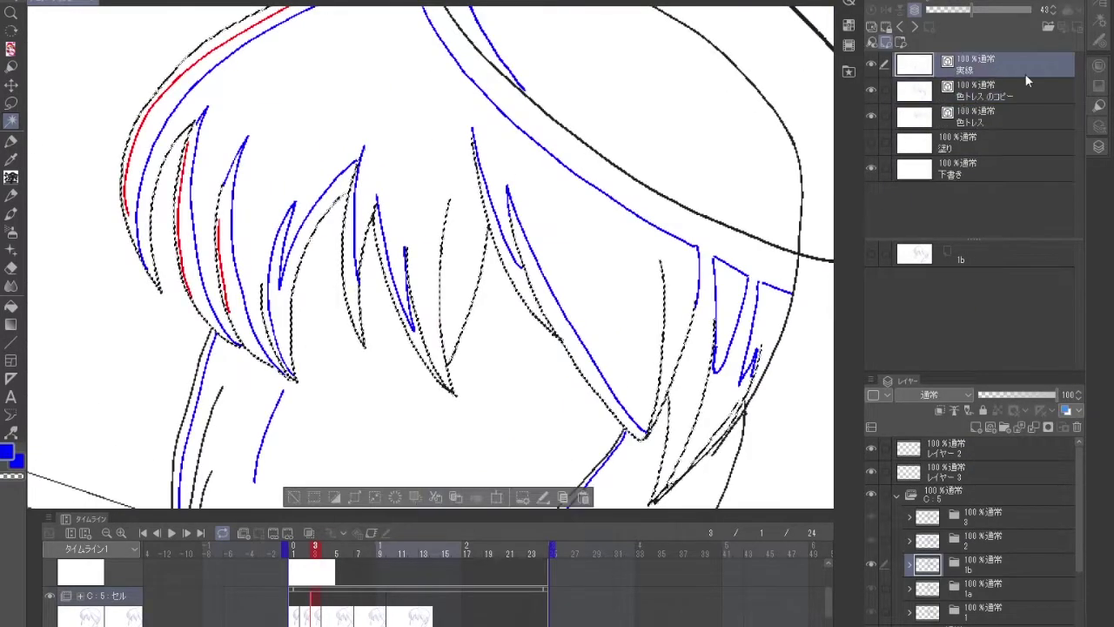
- Merge the copied black lines with cel 1b's line layer and name the merged layer 実線
right_click(1024, 73)
left_click(887, 453)
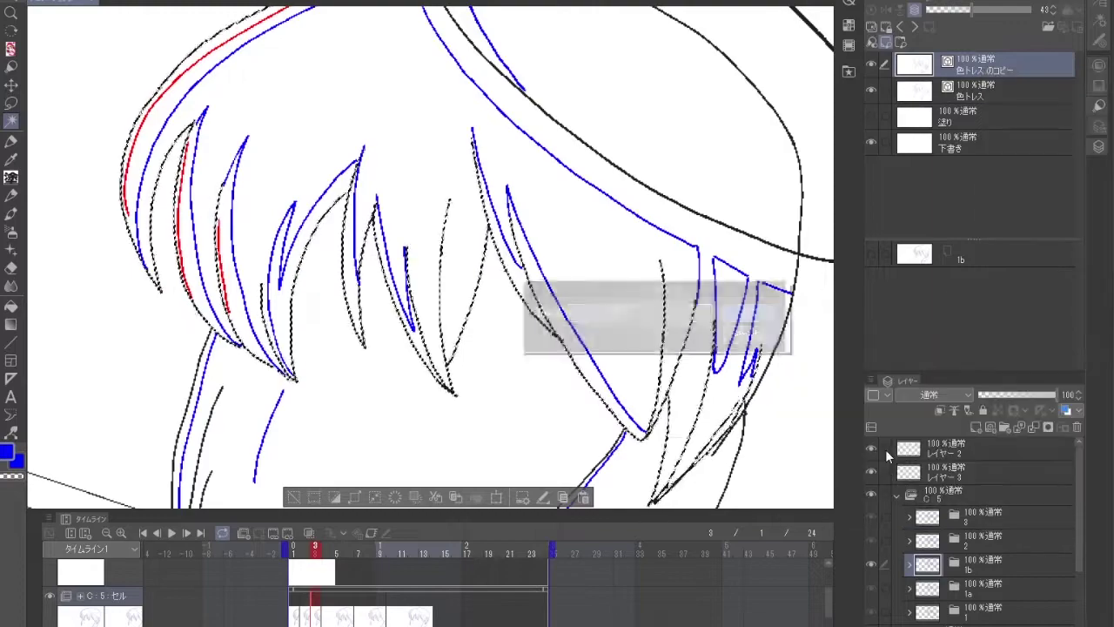
left_click(644, 310)
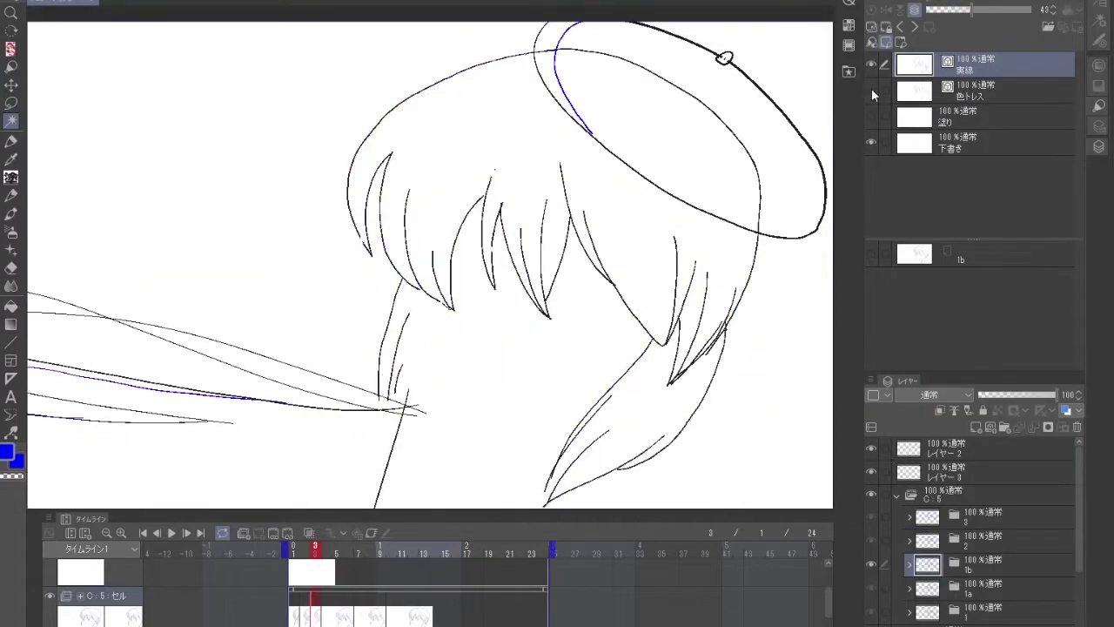
- Add in-between cel 2a at frame 5 and turn on onion skin to compare it with the neighbouring cels
left_click(337, 549)
left_click(308, 533)
left_click_drag(306, 223, 255, 454)
scroll(254, 454, "up", 2)
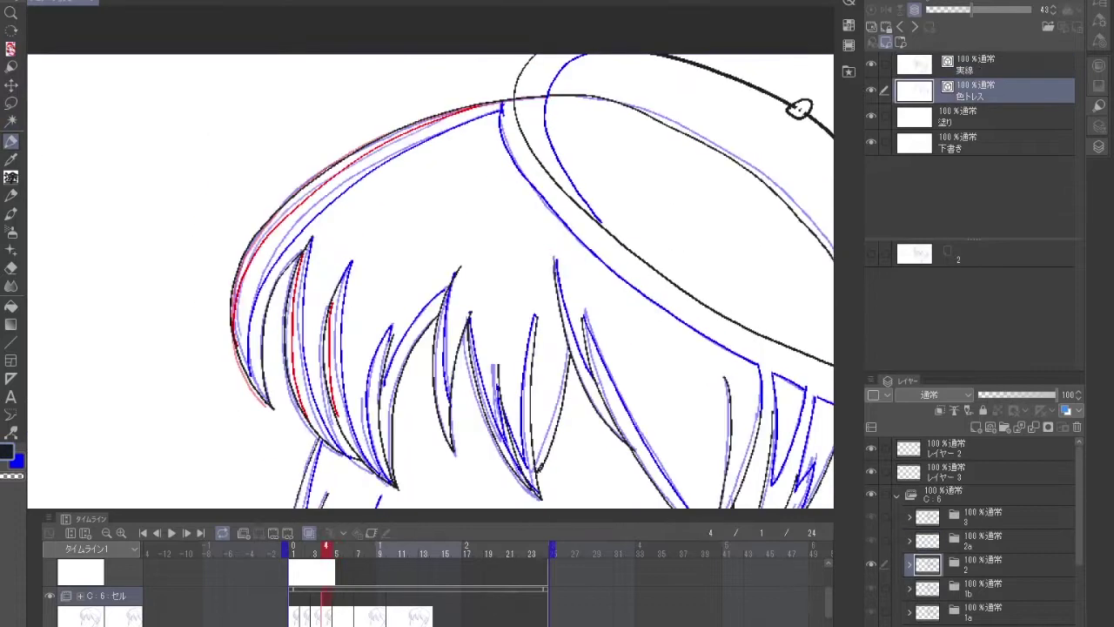
- Ink cel 2a's outer left-hand locks in black on 実線 between the onion-skin lines
left_click_drag(301, 282, 282, 449)
left_click_drag(435, 349, 389, 256)
left_click_drag(233, 167, 276, 393)
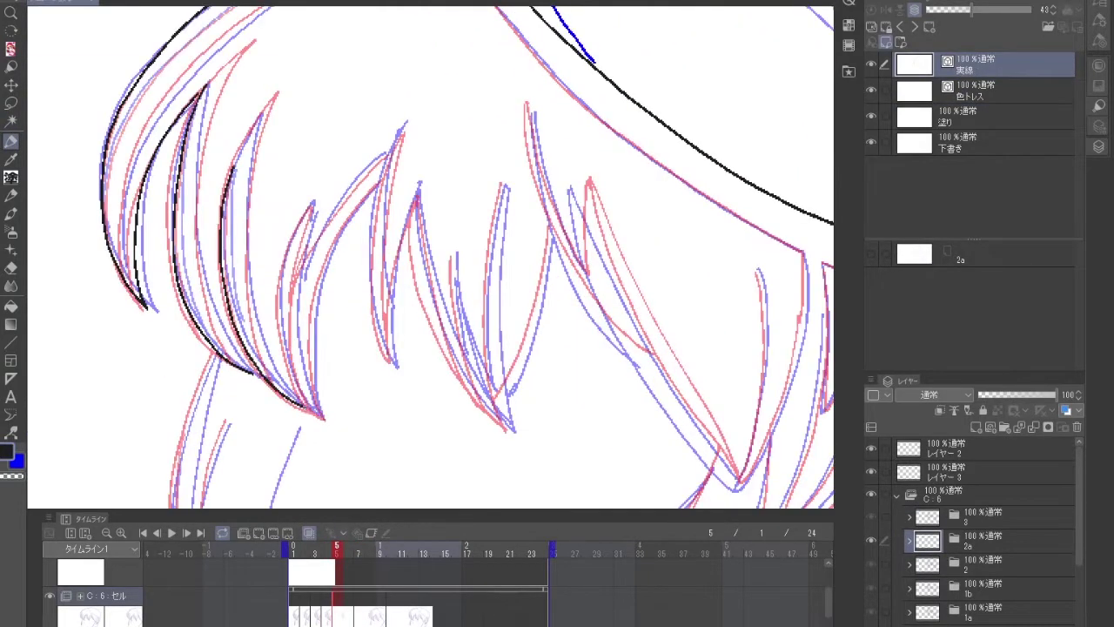
- Ink cel 2a's remaining bangs, side locks and lower strands over the scarf in black on 実線
mouse_move(417, 331)
left_mouse_down()
mouse_move(417, 257)
mouse_move(417, 331)
mouse_move(341, 313)
left_mouse_up()
left_click_drag(209, 224, 306, 449)
left_click_drag(418, 331, 356, 335)
left_click_drag(552, 287, 531, 503)
mouse_move(418, 330)
left_mouse_down()
mouse_move(365, 269)
mouse_move(531, 503)
left_mouse_up()
left_click_drag(418, 331, 366, 279)
mouse_move(418, 331)
left_mouse_down()
mouse_move(493, 272)
mouse_move(366, 261)
mouse_move(470, 287)
mouse_move(453, 365)
left_mouse_up()
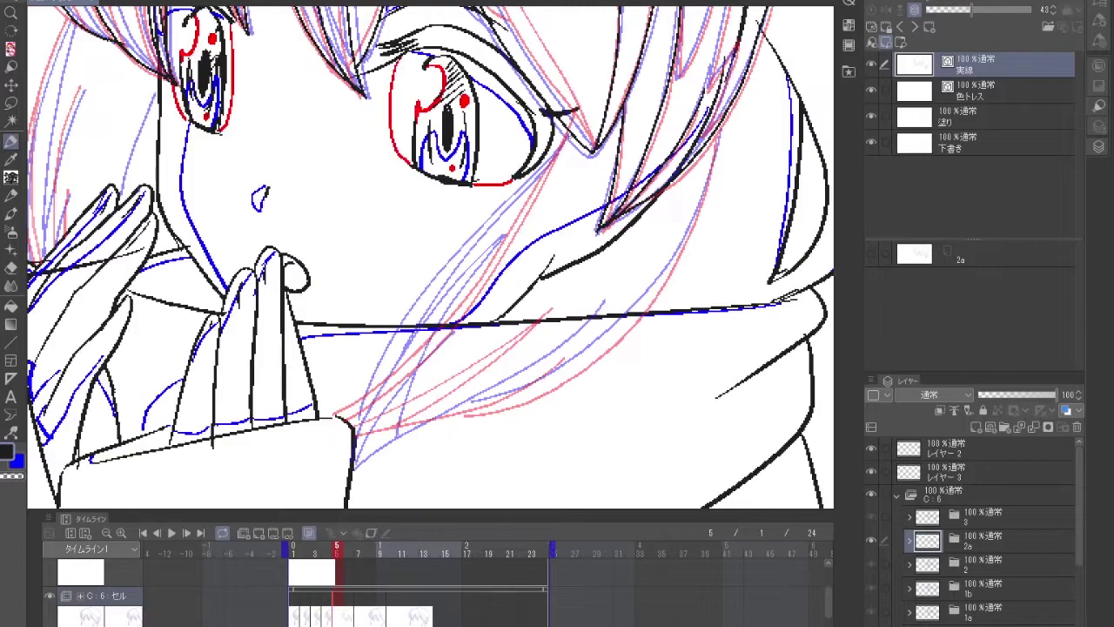
mouse_move(418, 331)
left_mouse_down()
mouse_move(753, 448)
mouse_move(383, 288)
left_mouse_up()
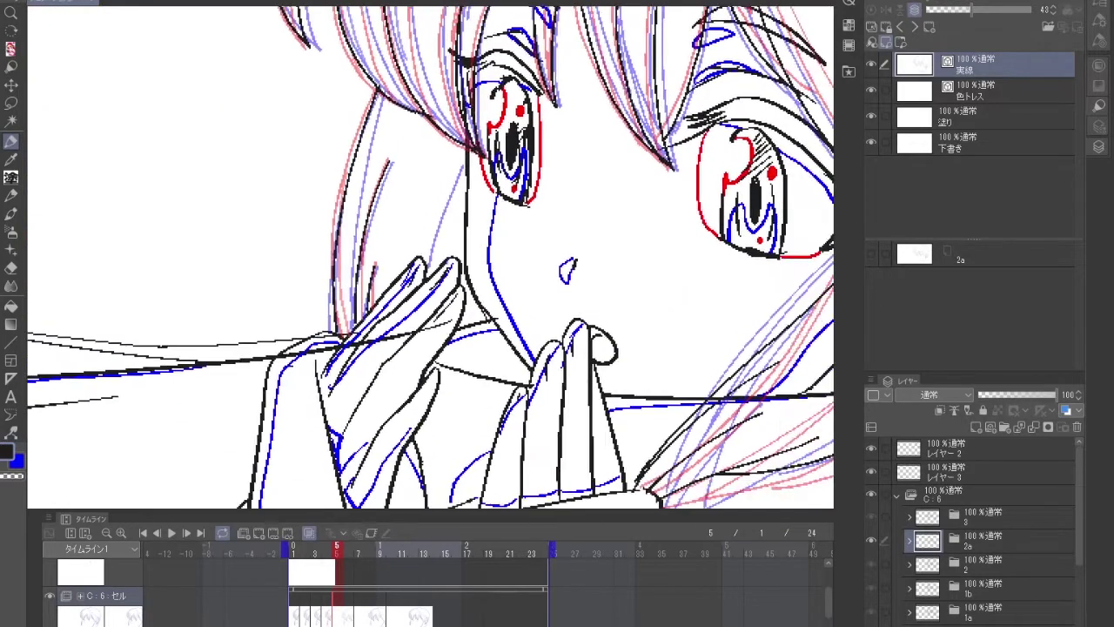
- Trace cel 2a's hair shadow lines in blue on the 色トレス layer
key("x")
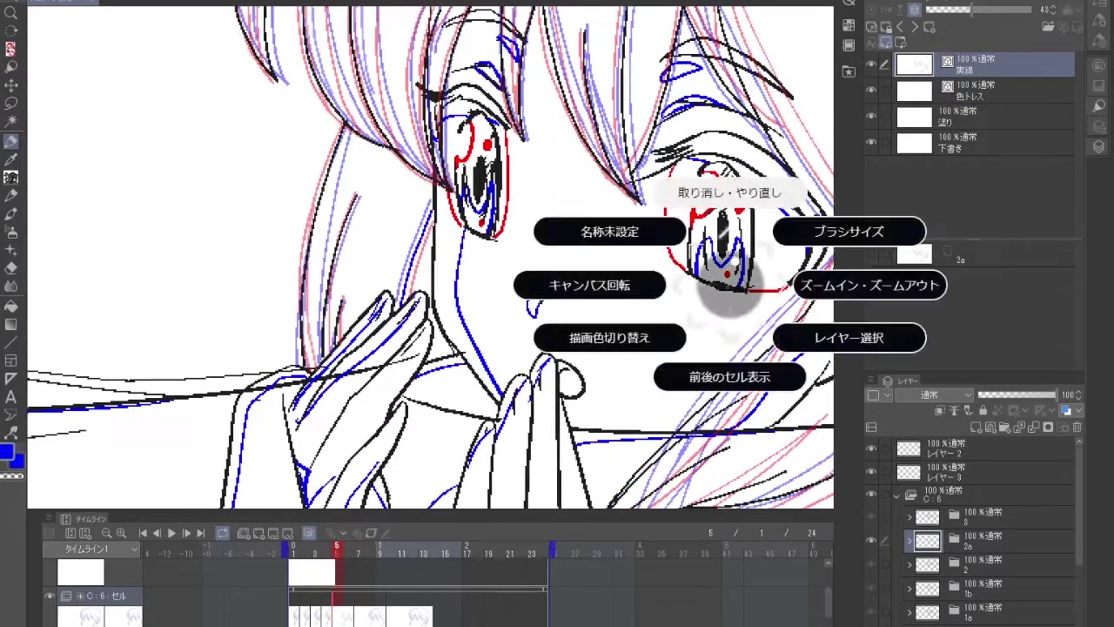
key("alt+[")
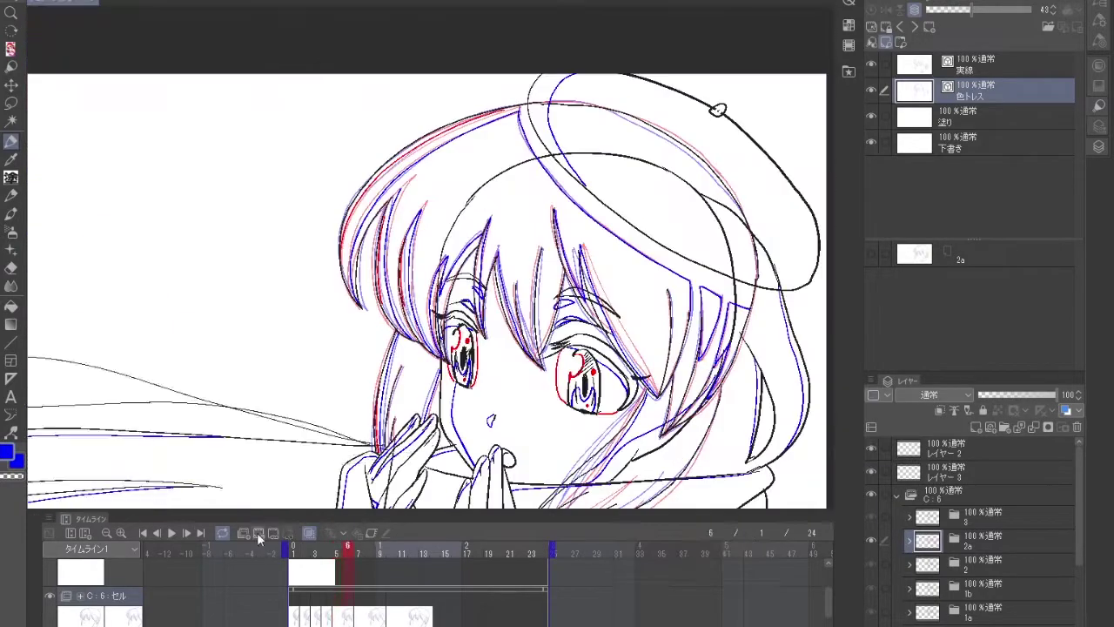
- Add in-between cel 2b at frame 6 and ink its outer left-hand locks in black on 実線
left_click(257, 531)
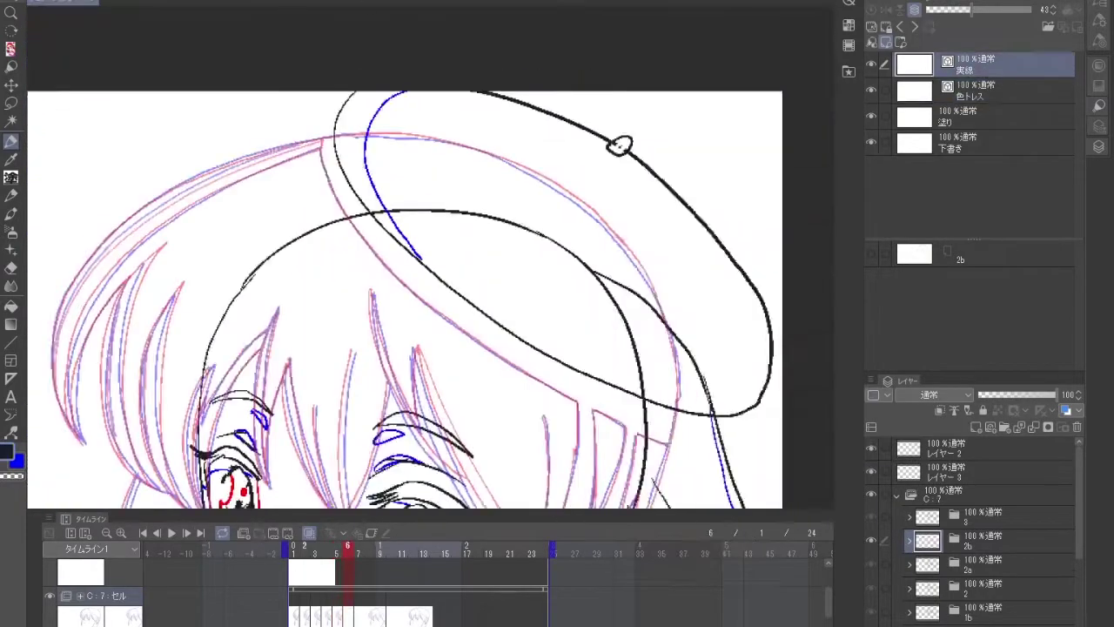
scroll(431, 255, "down", 3)
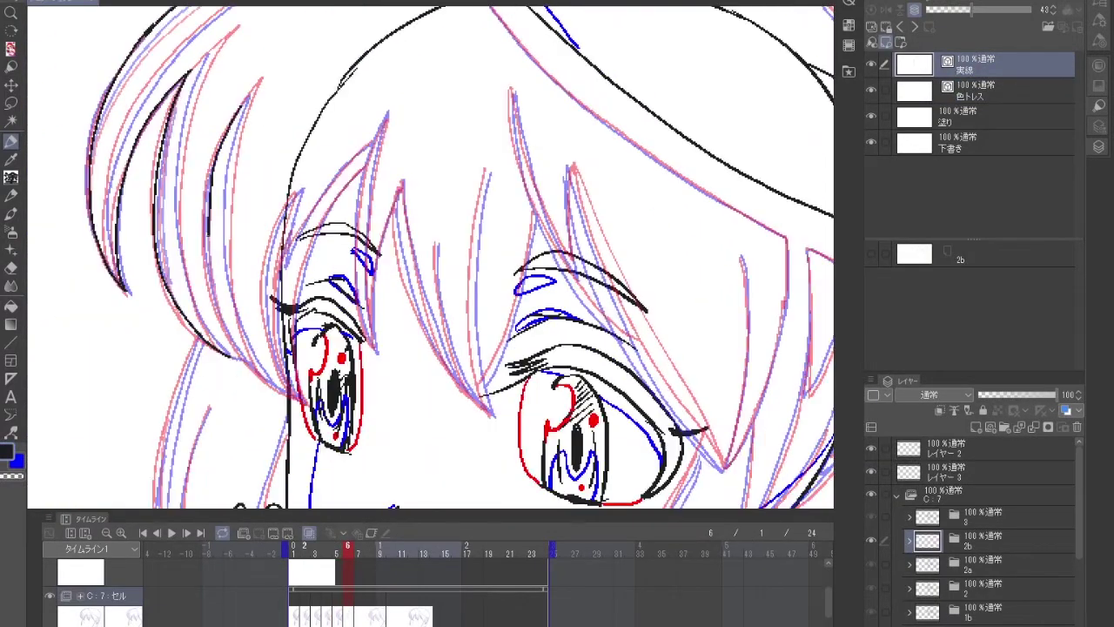
scroll(430, 256, "right", 3)
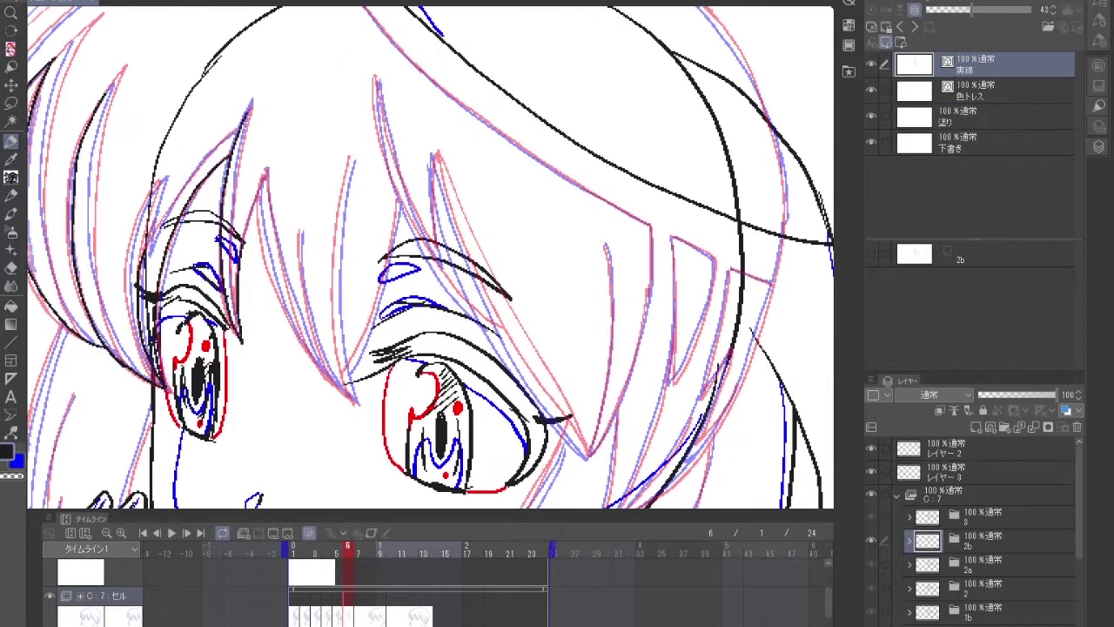
- Ink cel 2b's central bangs, the locks beside the right-hand eye and the crown outline in black
scroll(430, 256, "right", 3)
scroll(607, 390, "down", 4)
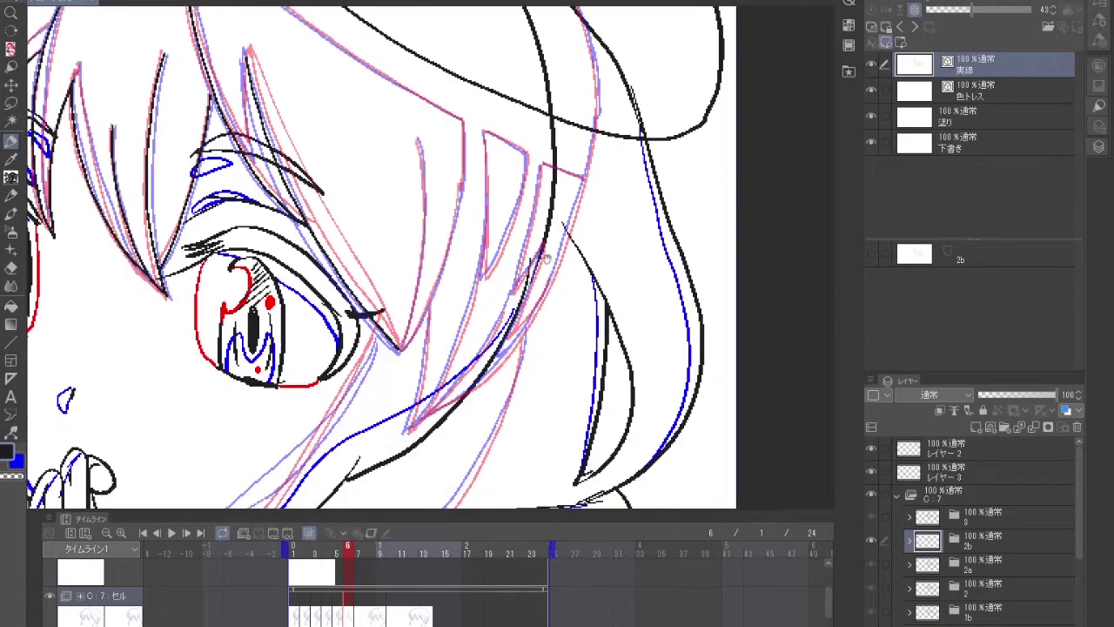
scroll(507, 299, "right", 1)
scroll(508, 430, "up", 5)
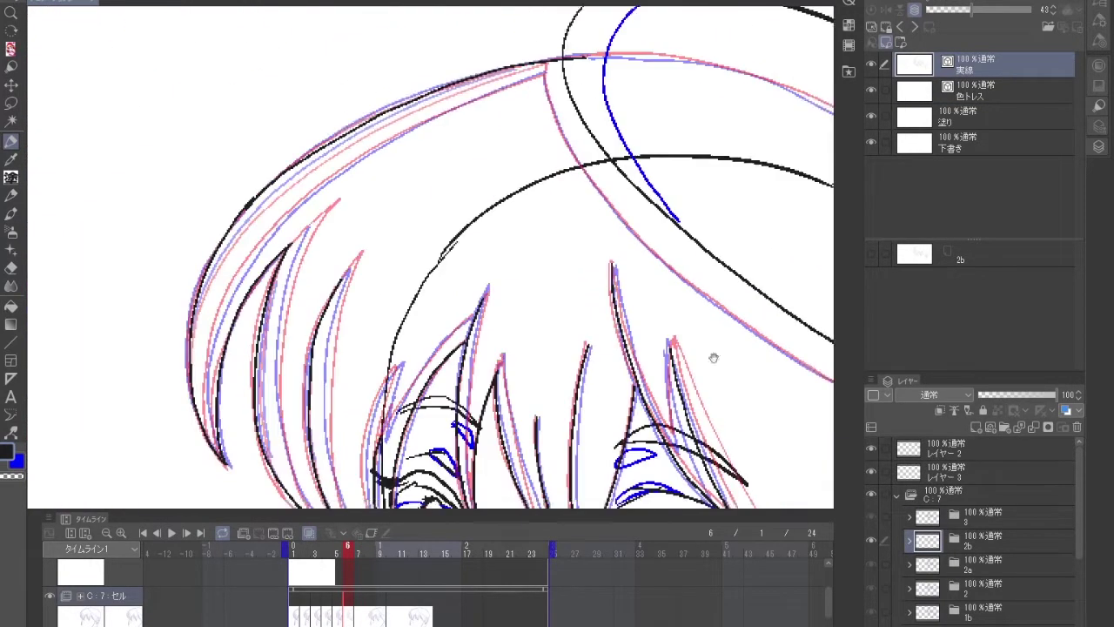
- Ink cel 2b's lower strands beside the cheek and over the scarf in black on 実線
scroll(478, 261, "down", 6)
scroll(478, 138, "up", 2)
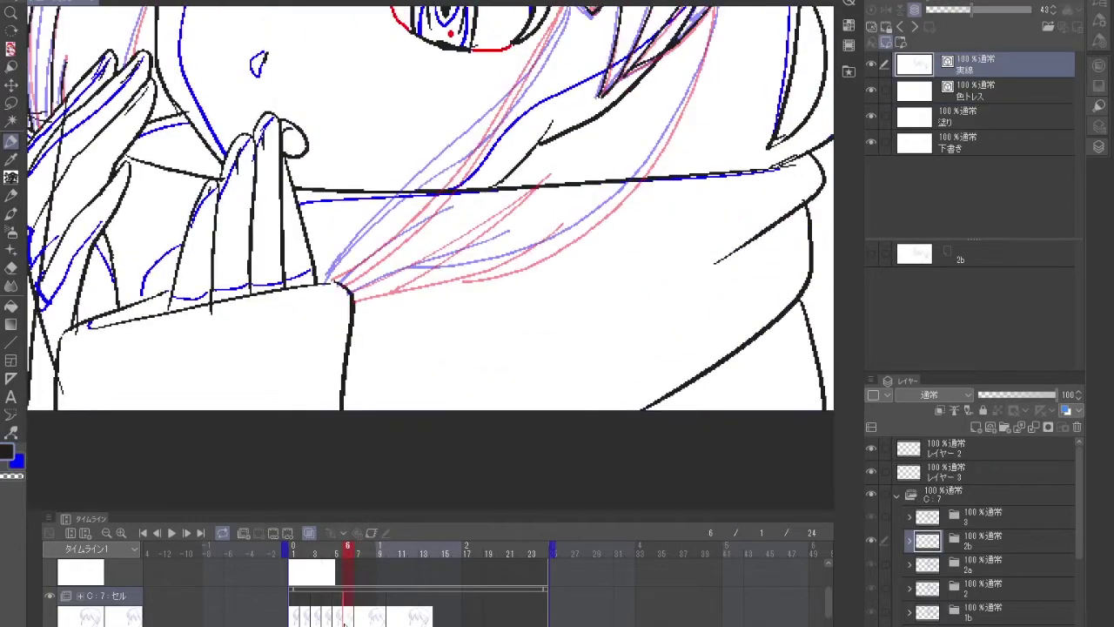
scroll(478, 137, "up", 2)
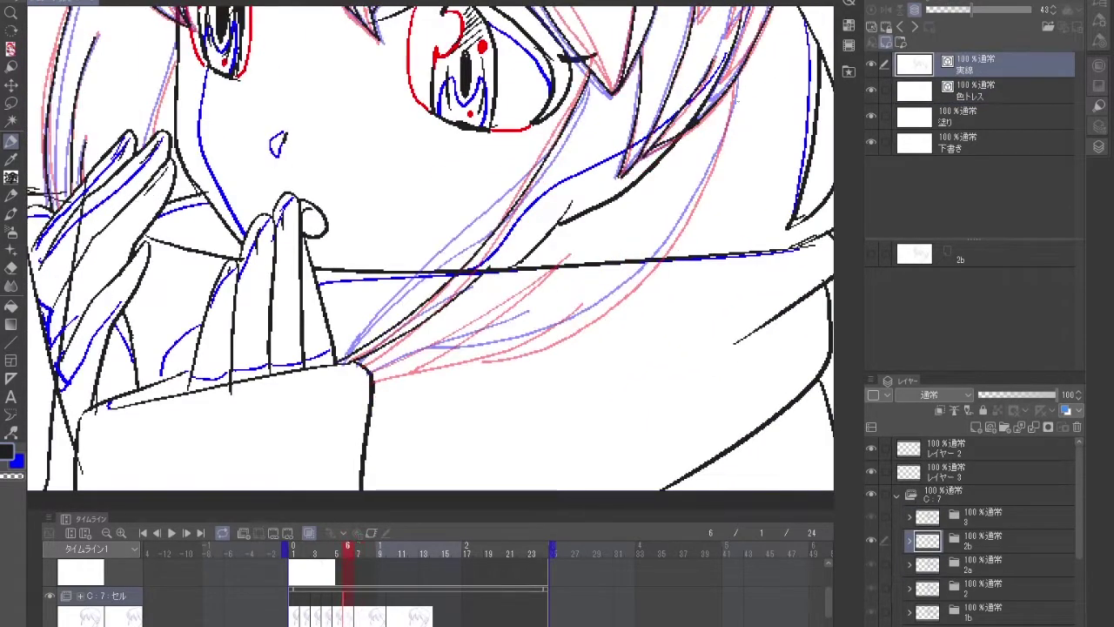
scroll(550, 312, "down", 3)
scroll(550, 312, "up", 3)
left_click_drag(719, 74, 671, 370)
scroll(671, 370, "down", 3)
scroll(492, 304, "up", 3)
- Trace the shadow lines under the beret's edge and along cel 2b's locks in blue on 色トレス
key("alt+[")
scroll(430, 257, "up", 10)
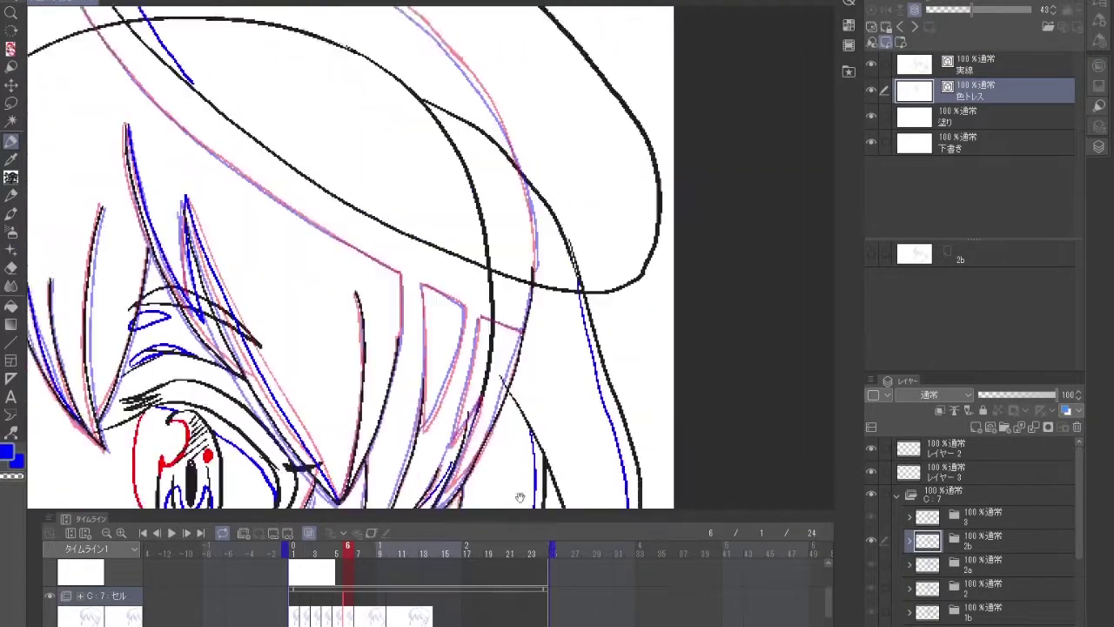
left_click_drag(635, 409, 543, 171)
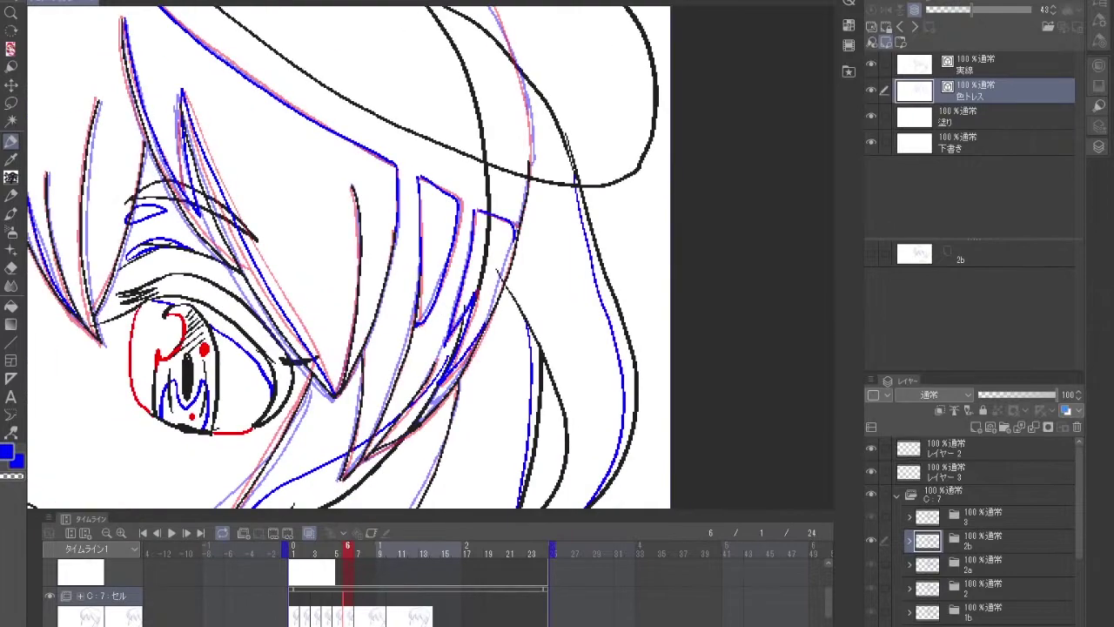
left_click_drag(305, 435, 557, 148)
- Compare cel 2b with the neighbouring cels and play the animation through to check the hair movement
key("Right")
key("Left")
key("Left")
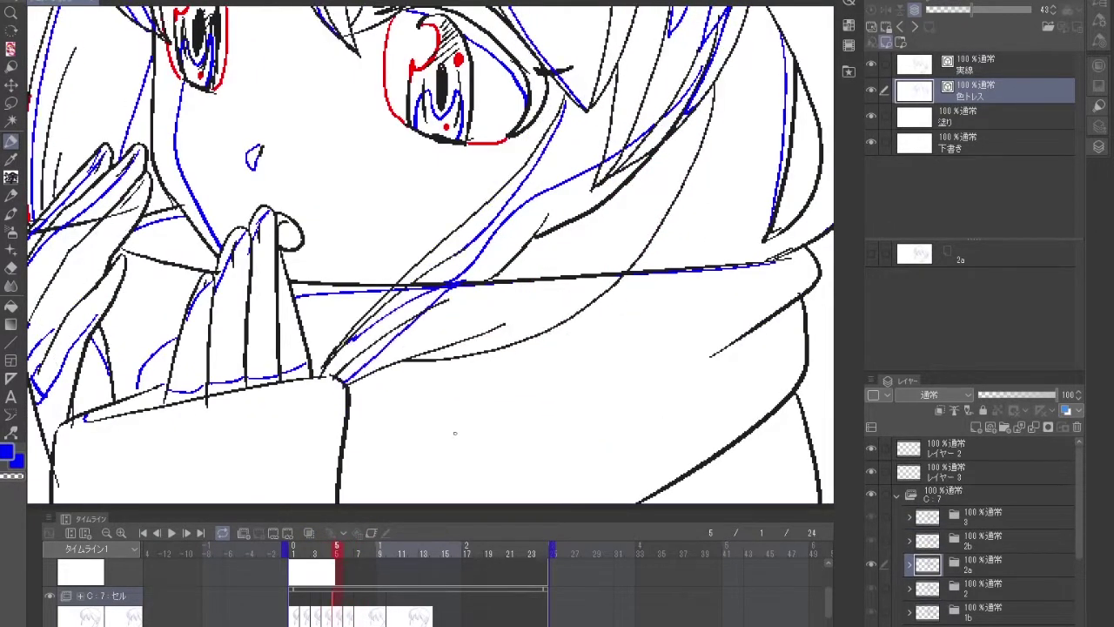
left_click_drag(454, 432, 694, 609)
key("Right")
key("Return")
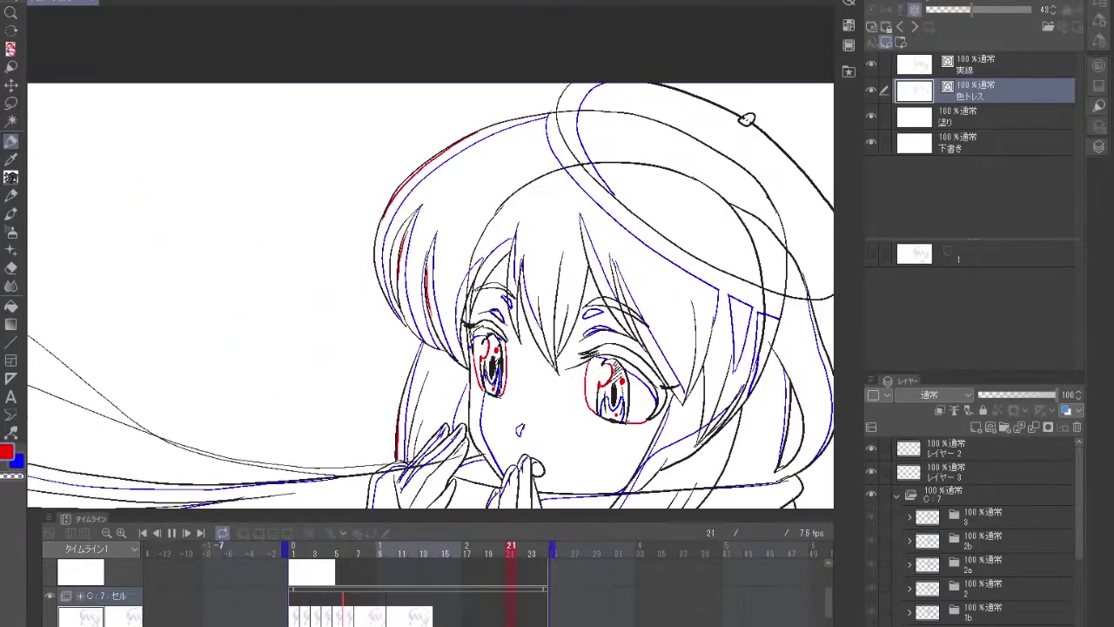
key("Return")
- Add cel 4 at frame 8 and ink its outer left-hand locks in black between the onion-skin lines
scroll(432, 301, "up", 5)
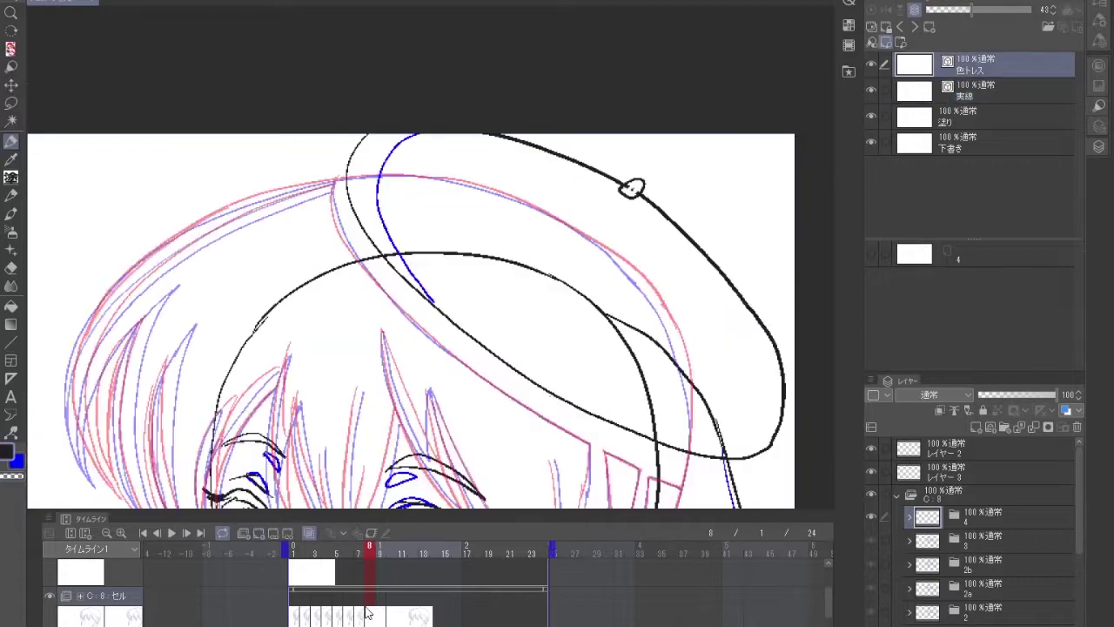
scroll(430, 303, "up", 2)
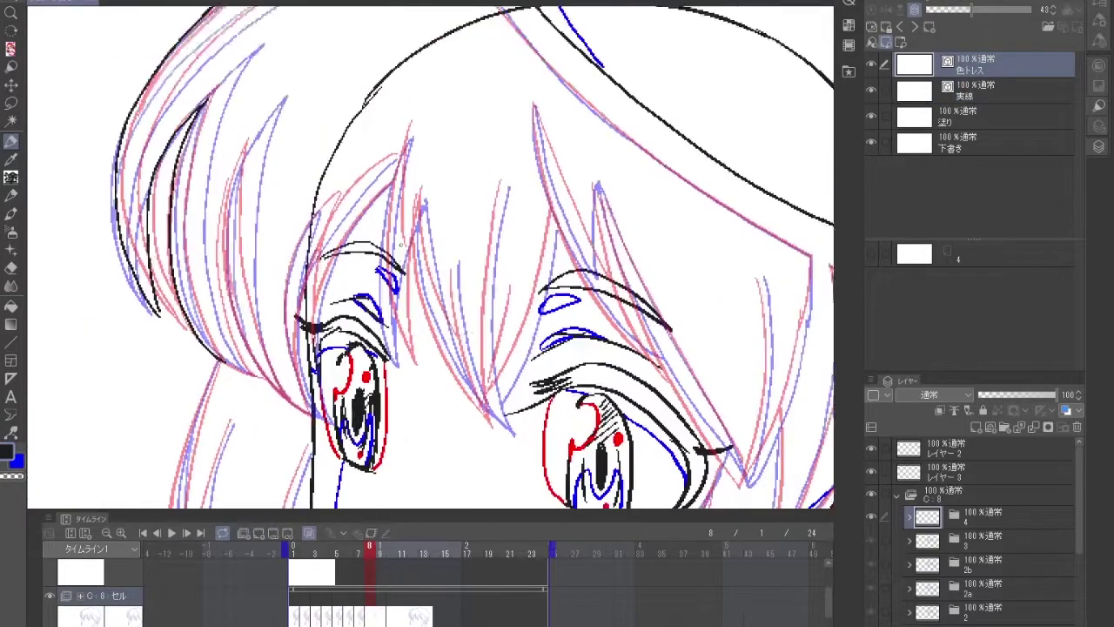
left_click_drag(380, 620, 369, 620)
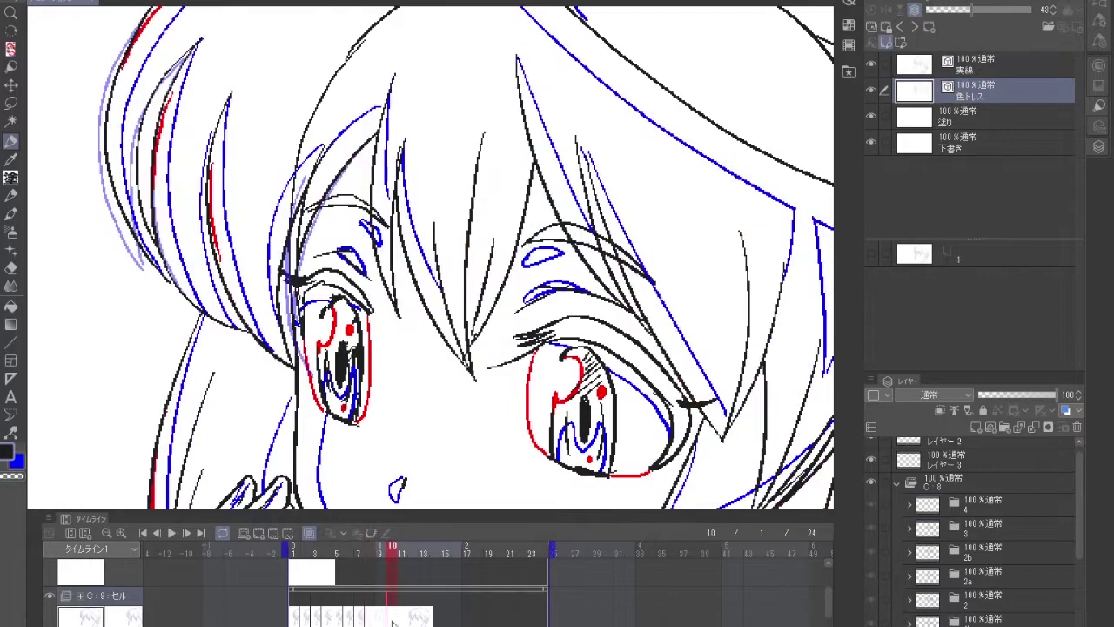
- Ink cel 4's bangs and right-hand side locks in black between the onion-skin lines at frame 8
left_click_drag(435, 392, 475, 113)
left_click_drag(435, 261, 70, 352)
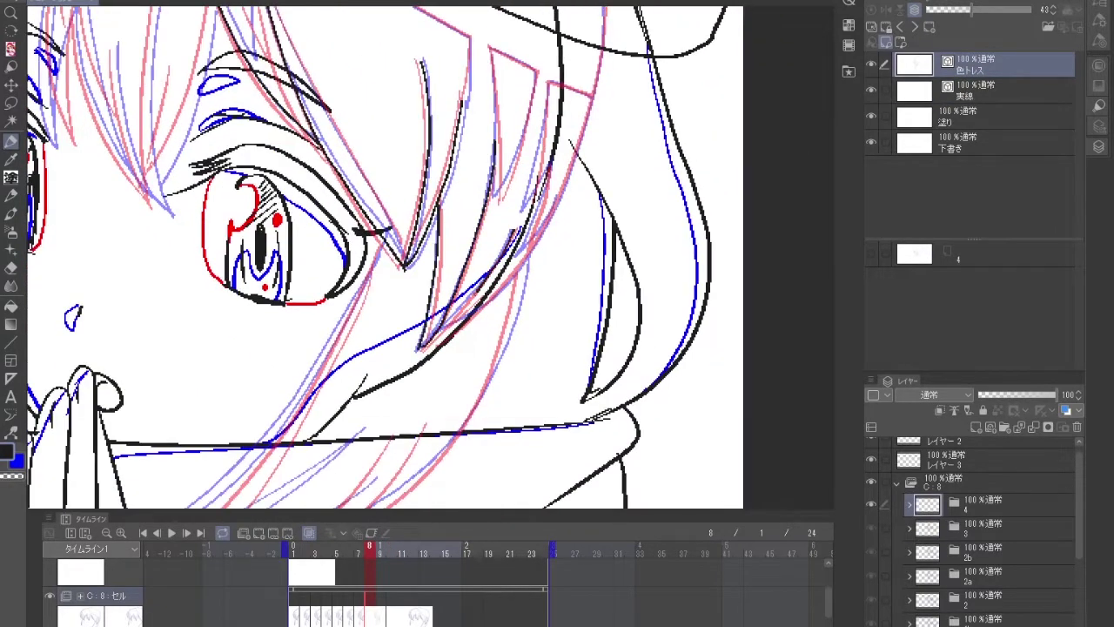
left_click_drag(348, 174, 610, 331)
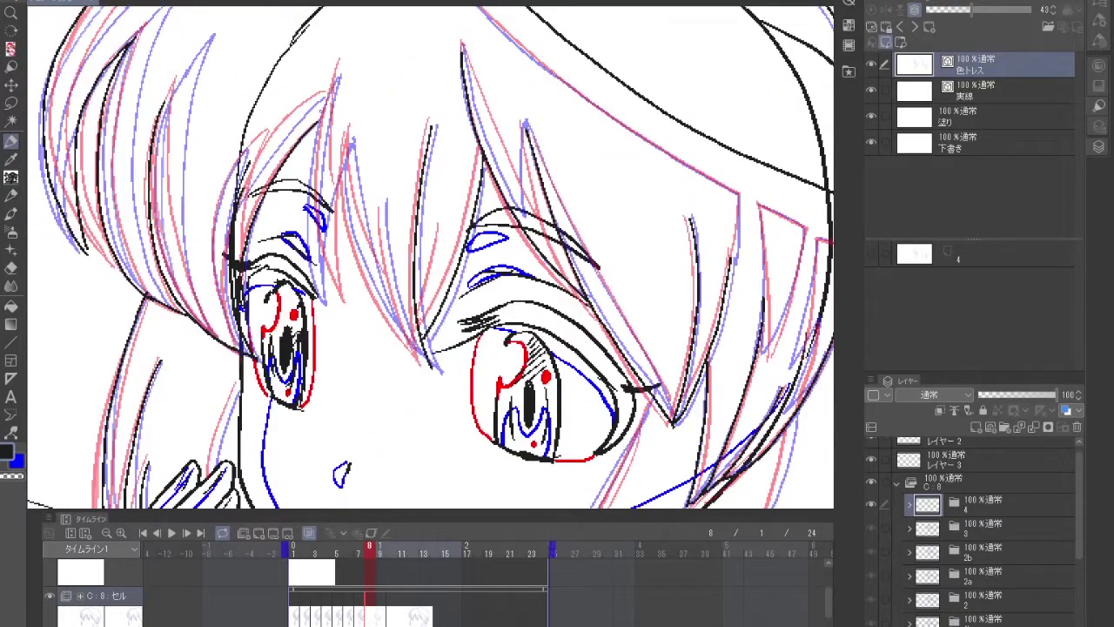
left_click_drag(498, 250, 646, 368)
left_click_drag(470, 452, 382, 409)
- Trace cel 4's shadow lines along the bangs and right-hand locks in blue on 実線
left_click(983, 90)
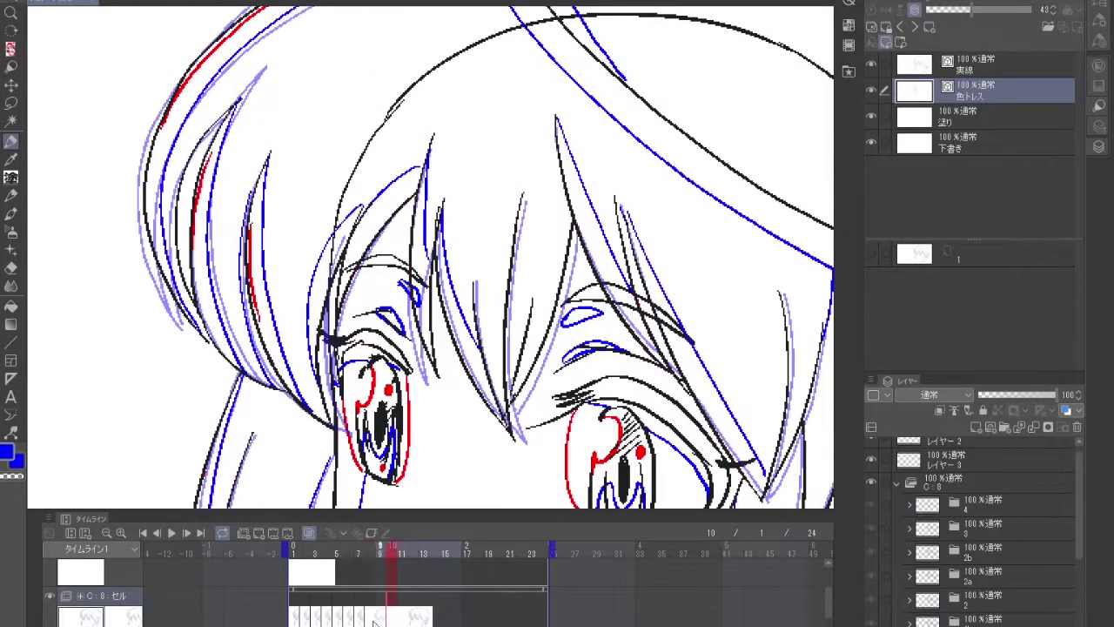
left_click_drag(522, 304, 304, 291)
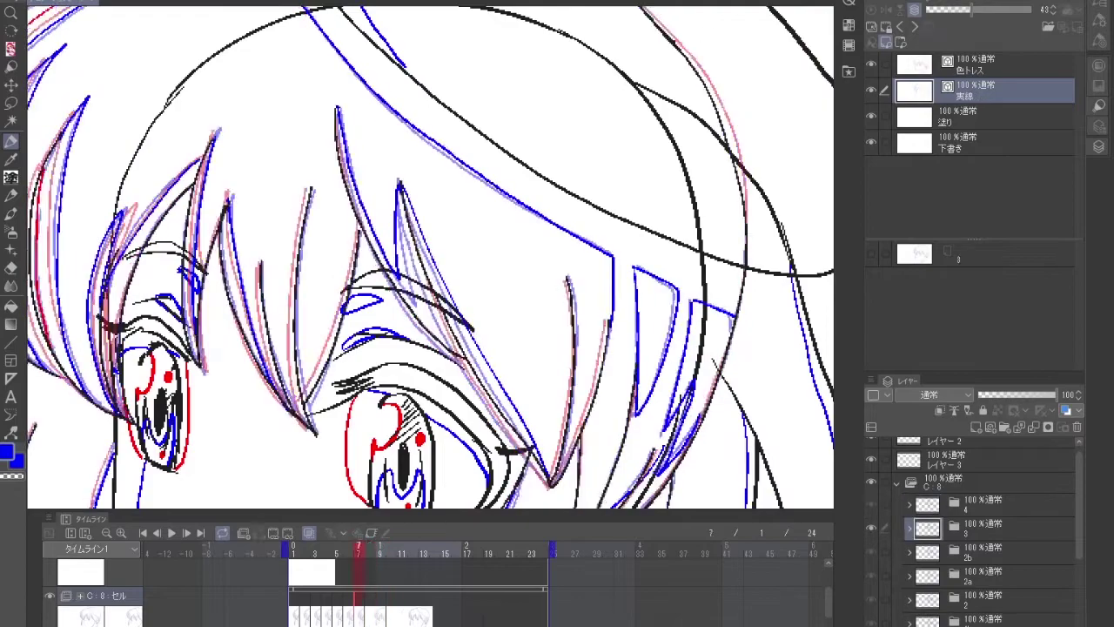
left_click_drag(644, 342, 461, 295)
left_click_drag(391, 261, 462, 465)
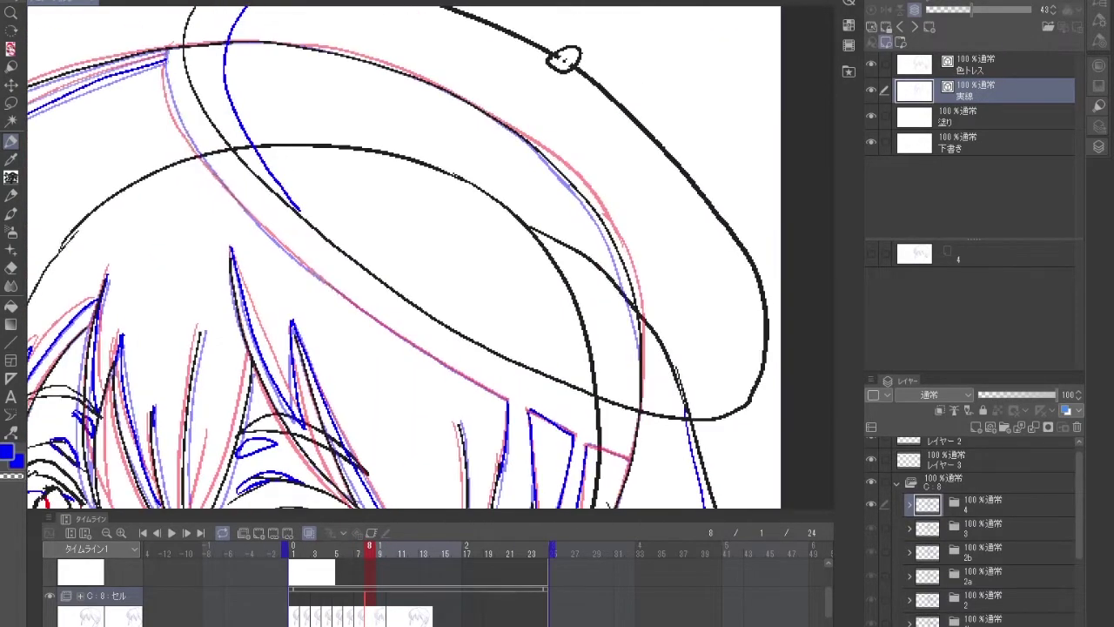
left_click_drag(435, 391, 417, 131)
left_click_drag(418, 348, 300, 183)
- Ink cel 4's long strand beside the cheek and over the scarf in black on 色トレス
key("alt+bracketright")
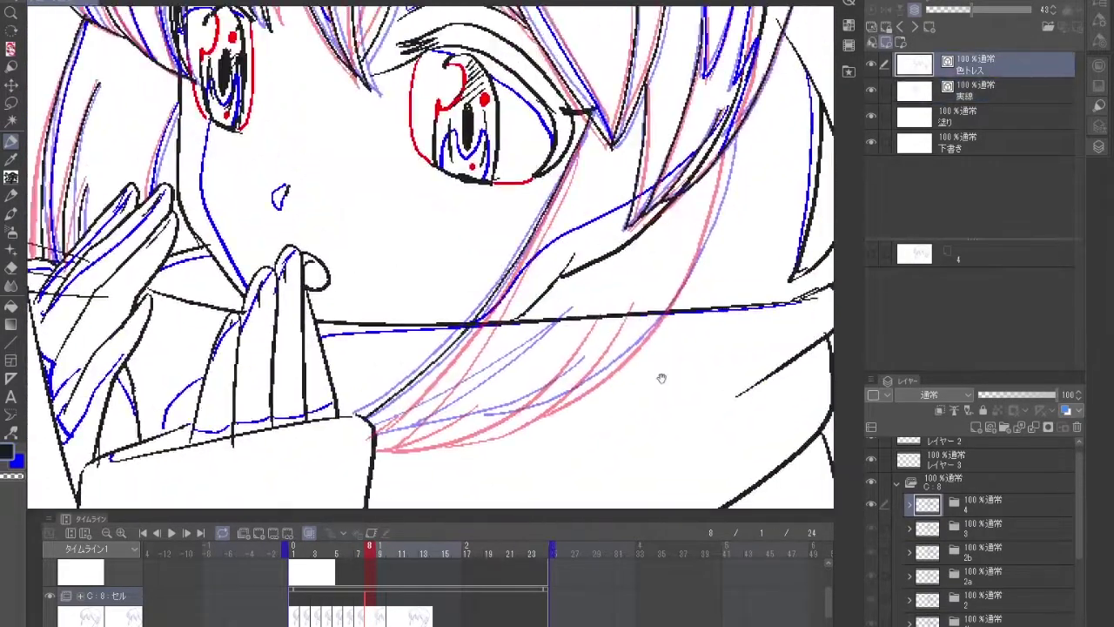
scroll(418, 261, "up", 2)
scroll(431, 257, "down", 2)
- Trace blue shadow lines and red highlight lines on cel 4's left-hand locks and cheek strand on 実線
key("alt+bracketleft")
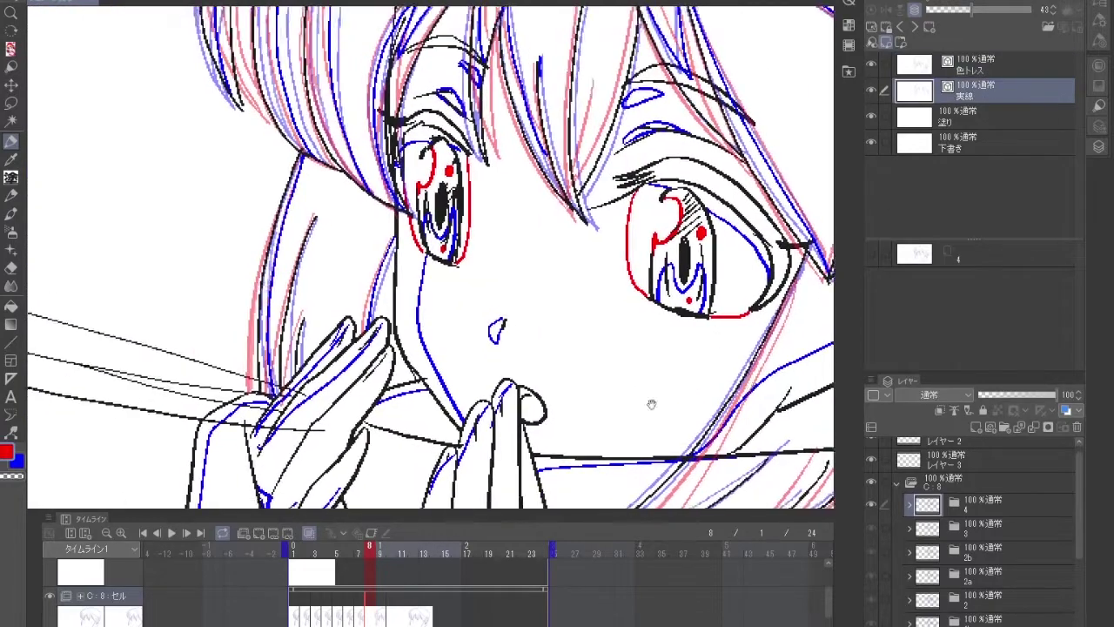
scroll(430, 257, "up", 2)
left_click_drag(287, 130, 296, 191)
left_click_drag(296, 392, 287, 313)
scroll(430, 257, "down", 2)
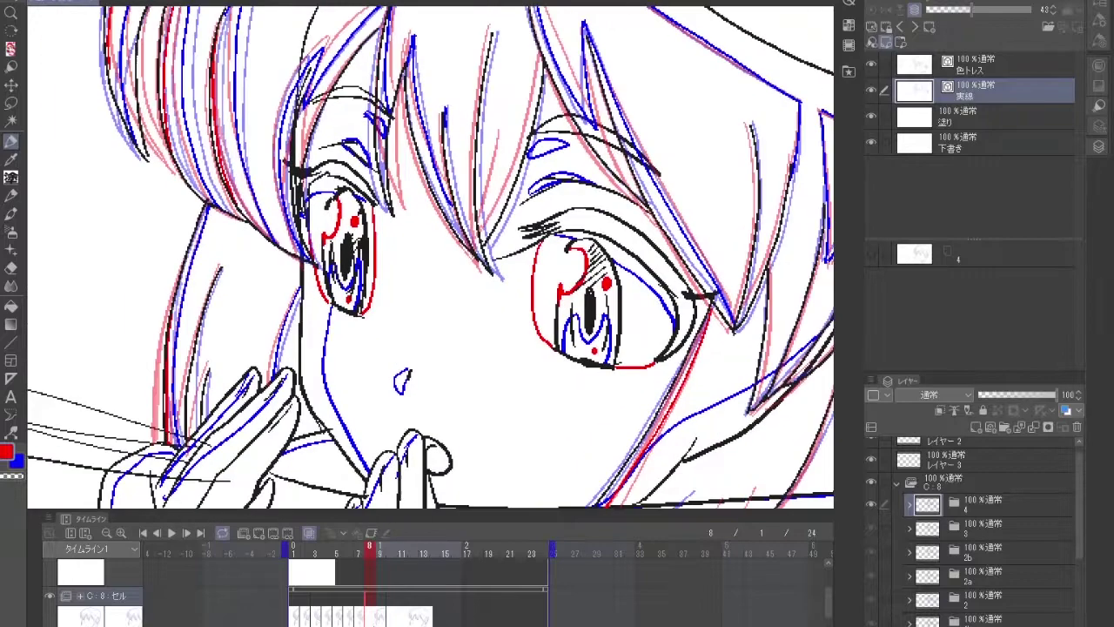
- Add cel 5 at frame 9 and ink its left-hand locks and central bangs in black
key("period")
scroll(431, 256, "up", 2)
mouse_move(287, 391)
left_mouse_down()
mouse_move(287, 327)
mouse_move(222, 283)
mouse_move(14, 240)
left_mouse_up()
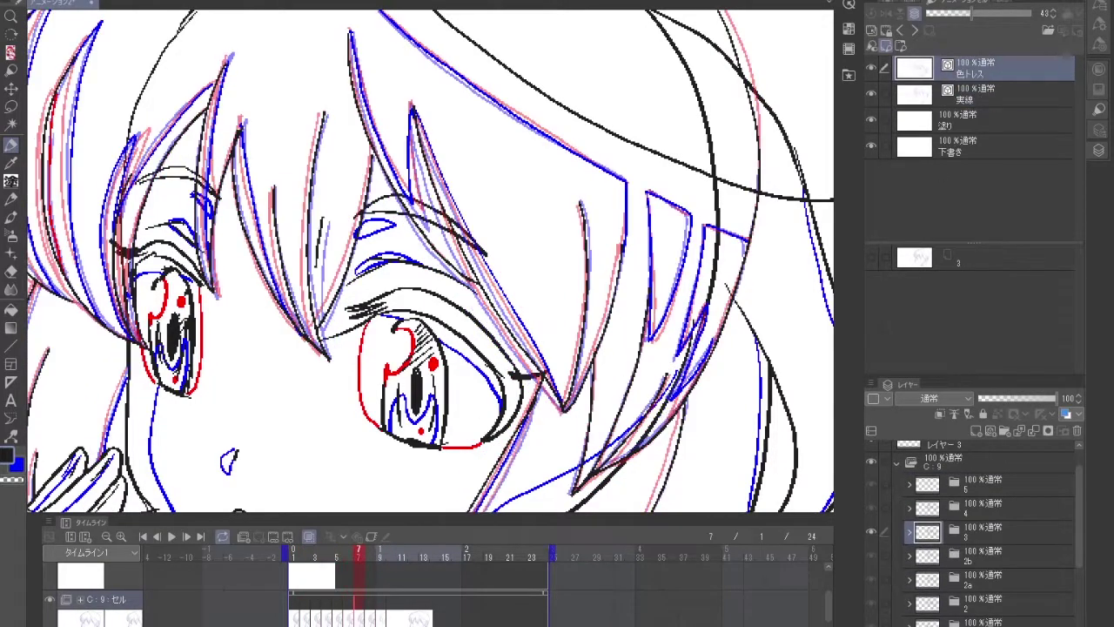
key("space")
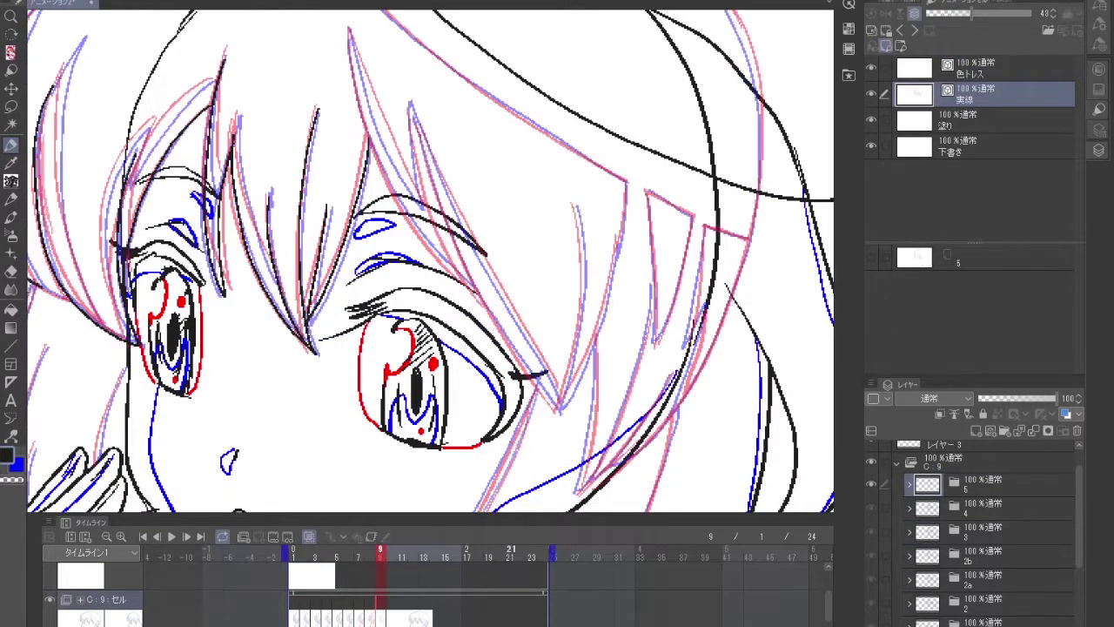
key("alt+bracketright")
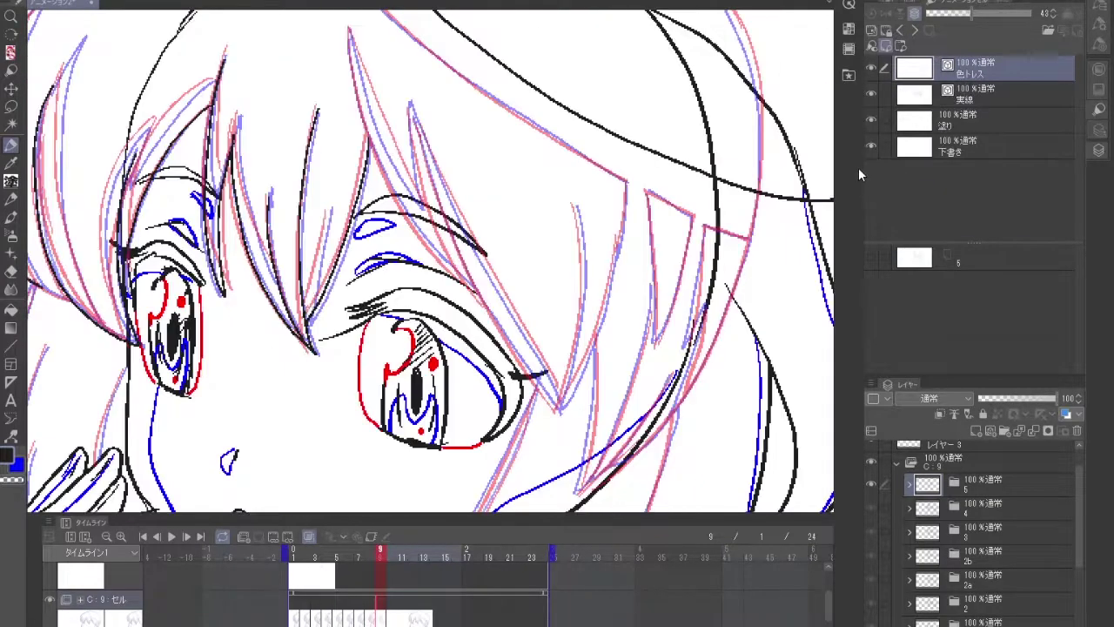
- Ink cel 5's right-hand bangs, side locks and outer left locks in black
mouse_move(569, 193)
left_mouse_down()
mouse_move(504, 228)
mouse_move(497, 211)
left_mouse_up()
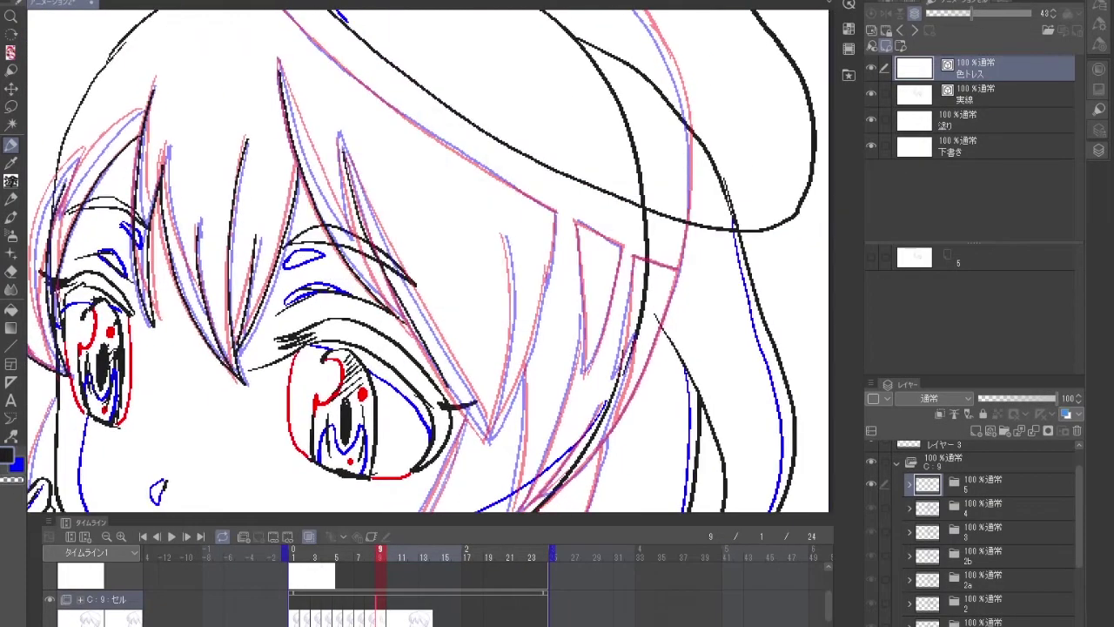
mouse_move(348, 435)
left_mouse_down()
mouse_move(307, 267)
mouse_move(295, 300)
mouse_move(443, 76)
mouse_move(415, 82)
left_mouse_up()
scroll(320, 320, "down", 3)
mouse_move(320, 320)
left_mouse_down()
mouse_move(348, 261)
mouse_move(366, 123)
mouse_move(522, 217)
mouse_move(723, 274)
left_mouse_up()
scroll(348, 261, "up", 4)
- Trace red highlight lines along the left-hand locks of cel 5 on 実線
key("alt+bracketleft")
left_click_drag(656, 333, 547, 550)
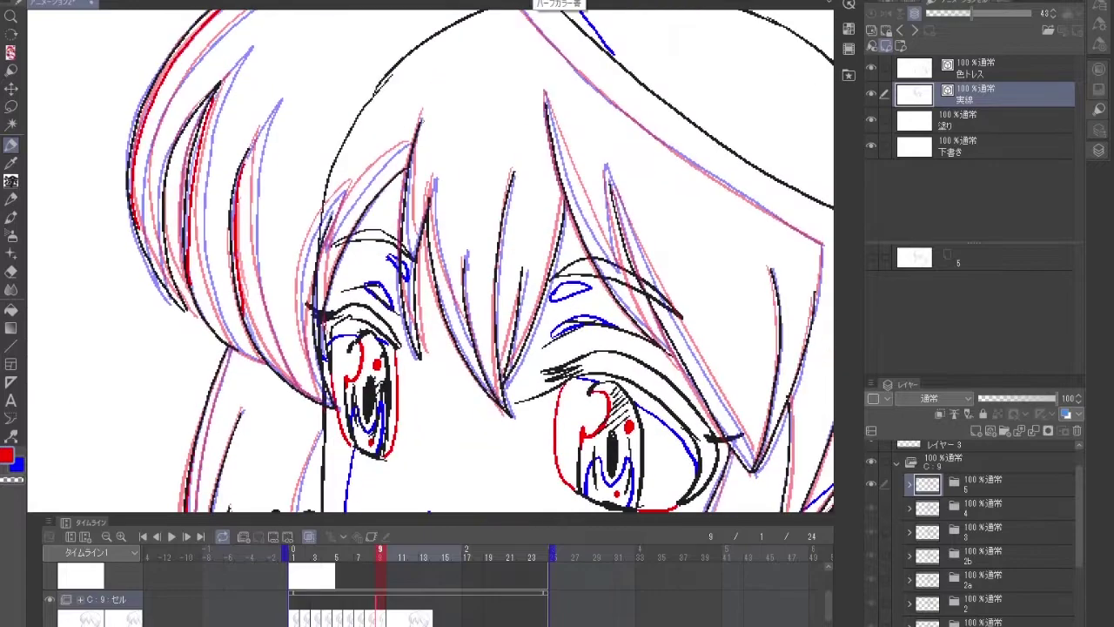
scroll(431, 261, "down", 3)
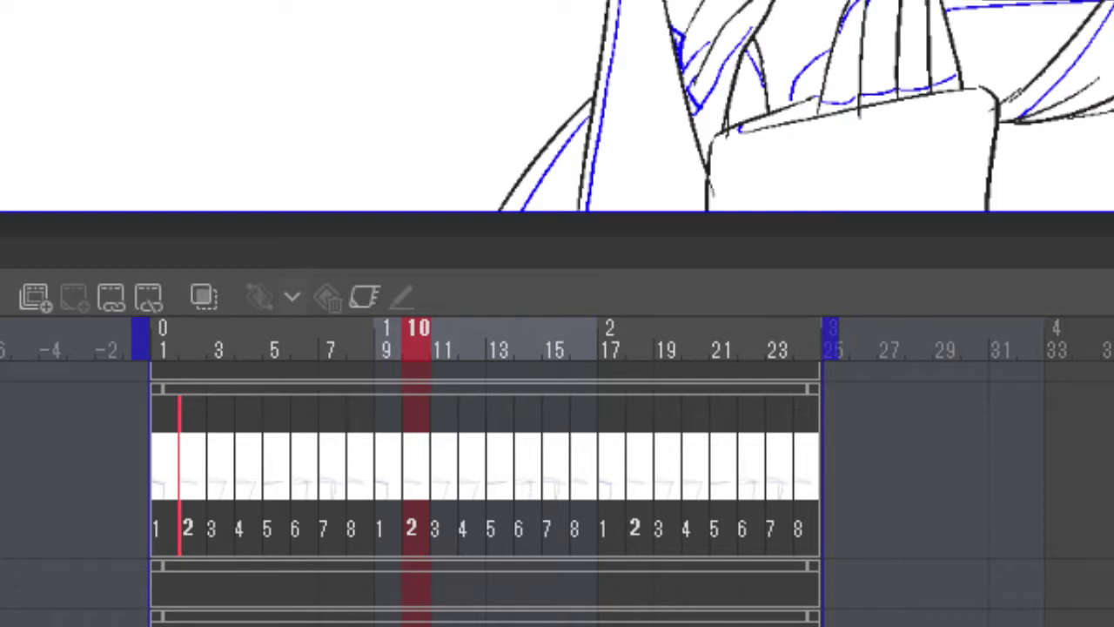
- Batch-specify track C's existing cels 1 to 9 at one frame each, repeated to the end, and play the loop from frame 1
left_click(129, 33)
mouse_move(224, 144)
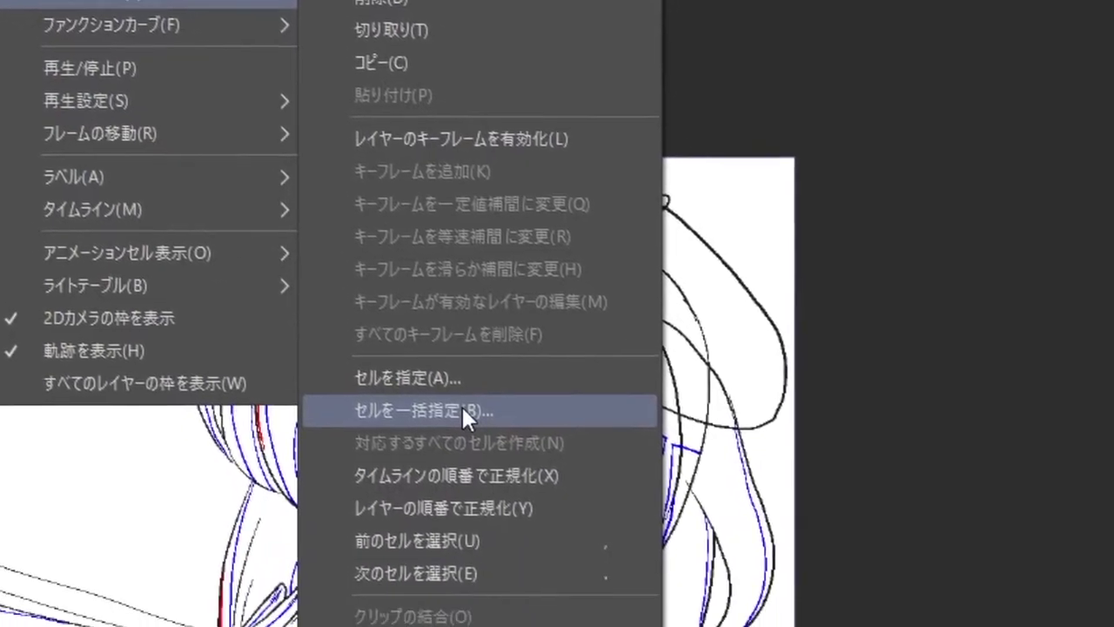
left_click(461, 410)
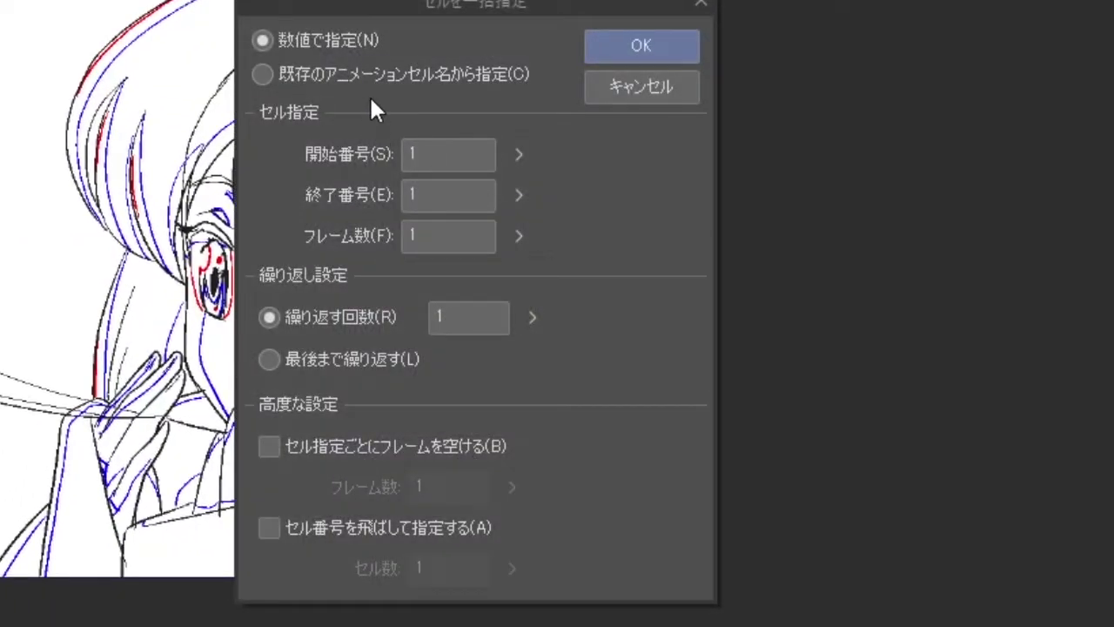
left_click(263, 74)
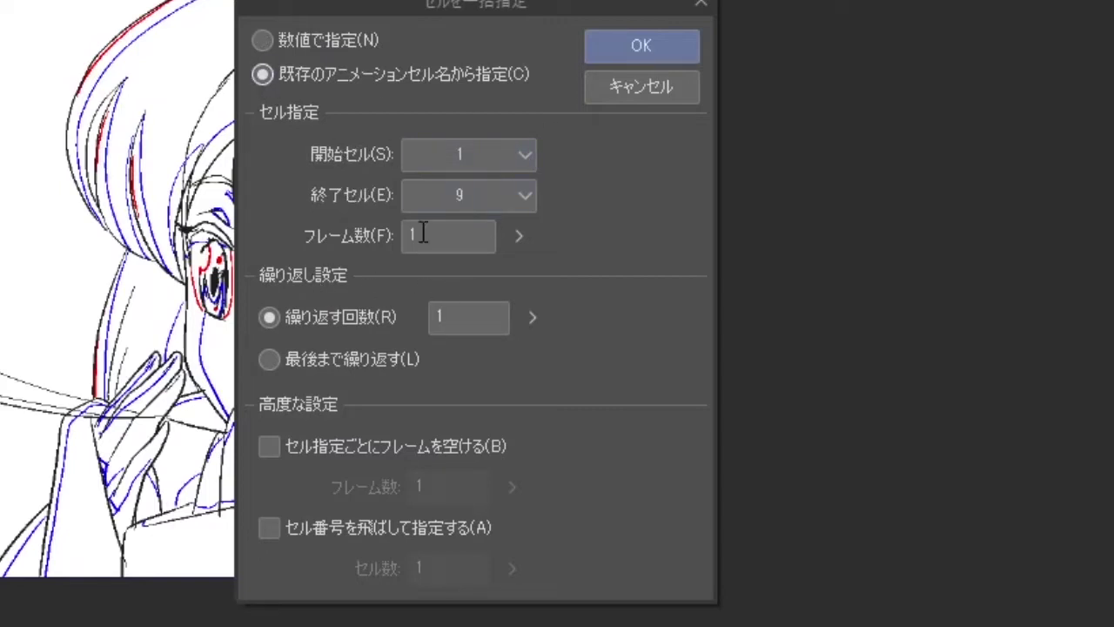
left_click(269, 358)
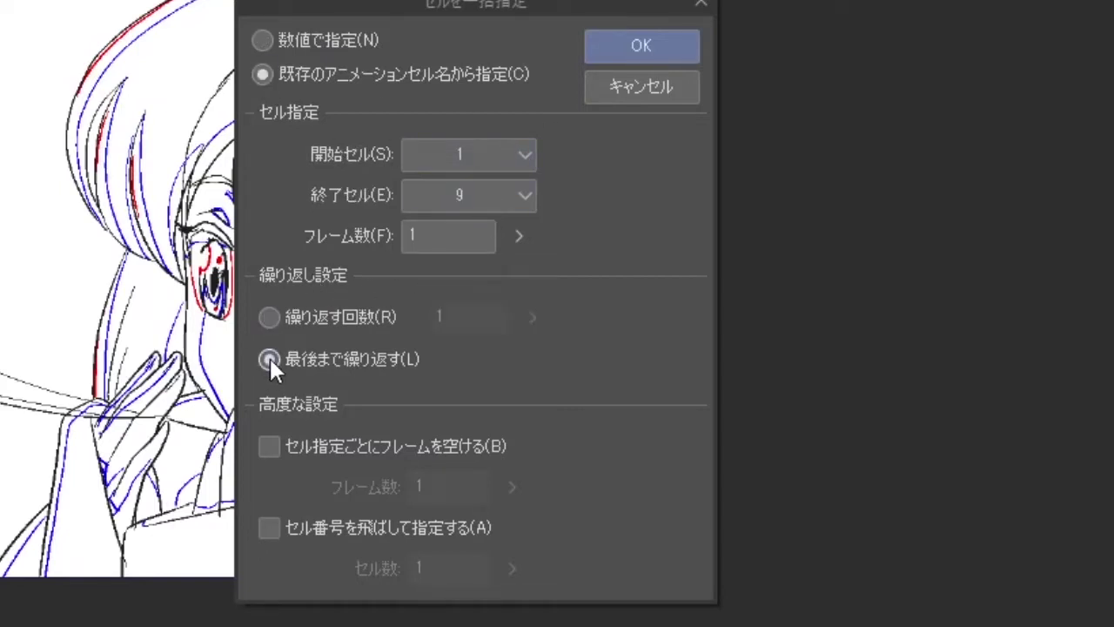
left_click(635, 46)
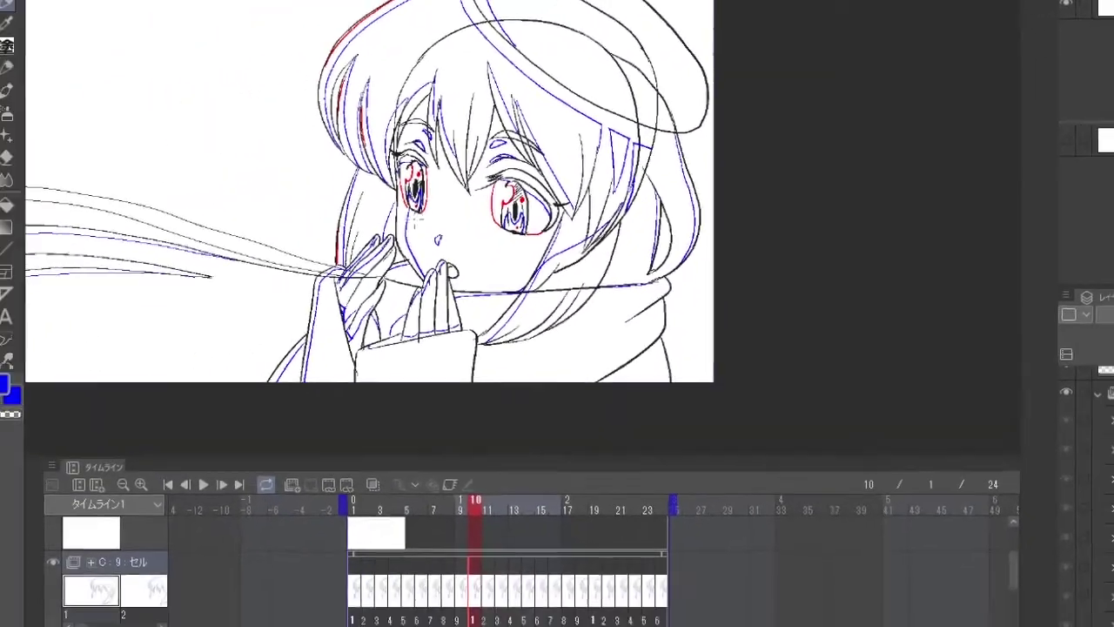
left_click(185, 472)
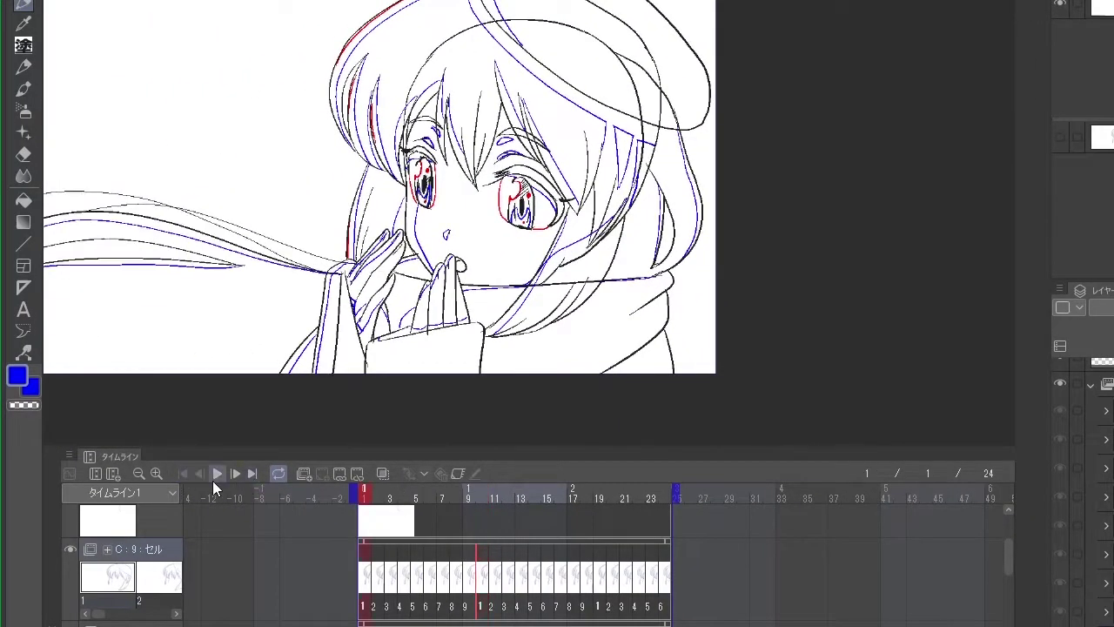
left_click(218, 477)
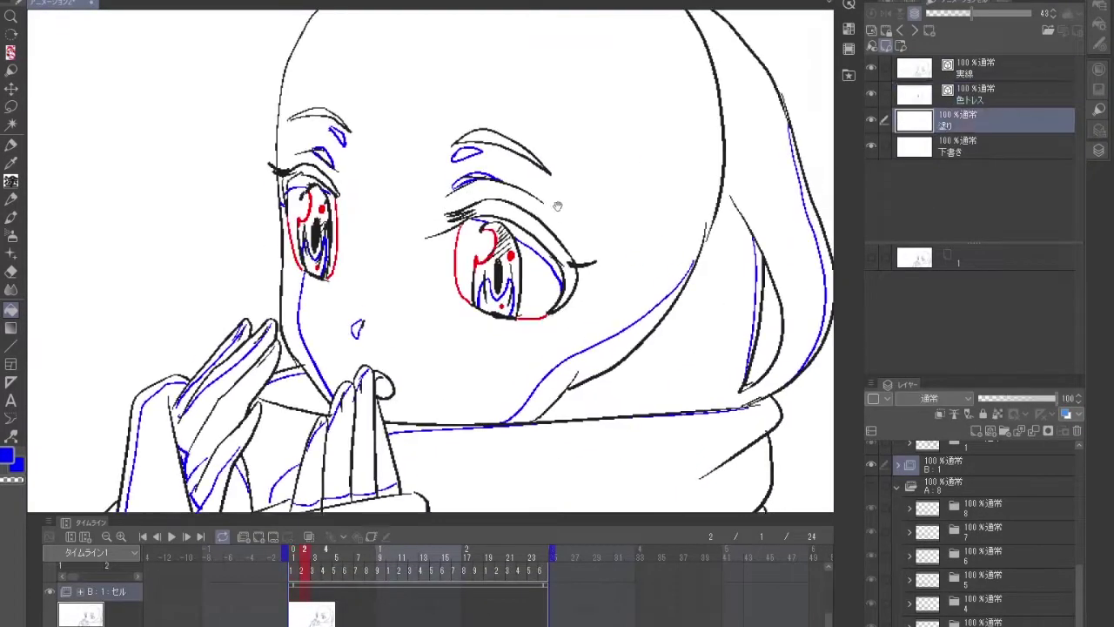
- Trace a blue shading line down track B's forehead on 色トレス and fill the face edge and fingertips in pale cream (H37 S15 V100) on 塗り
scroll(557, 206, "down", 3)
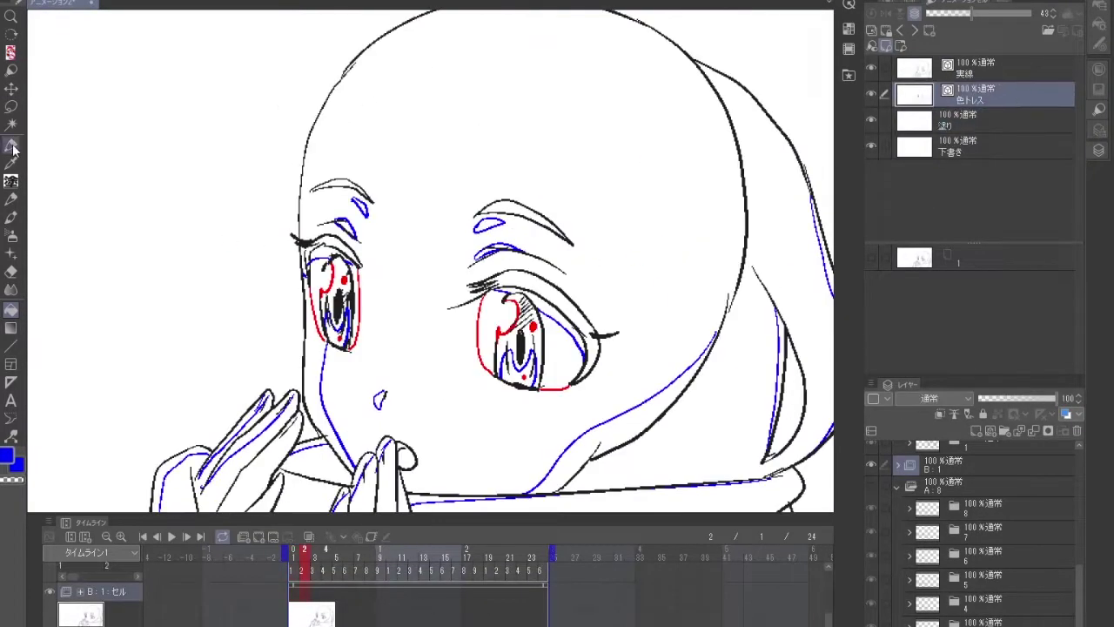
scroll(557, 205, "up", 3)
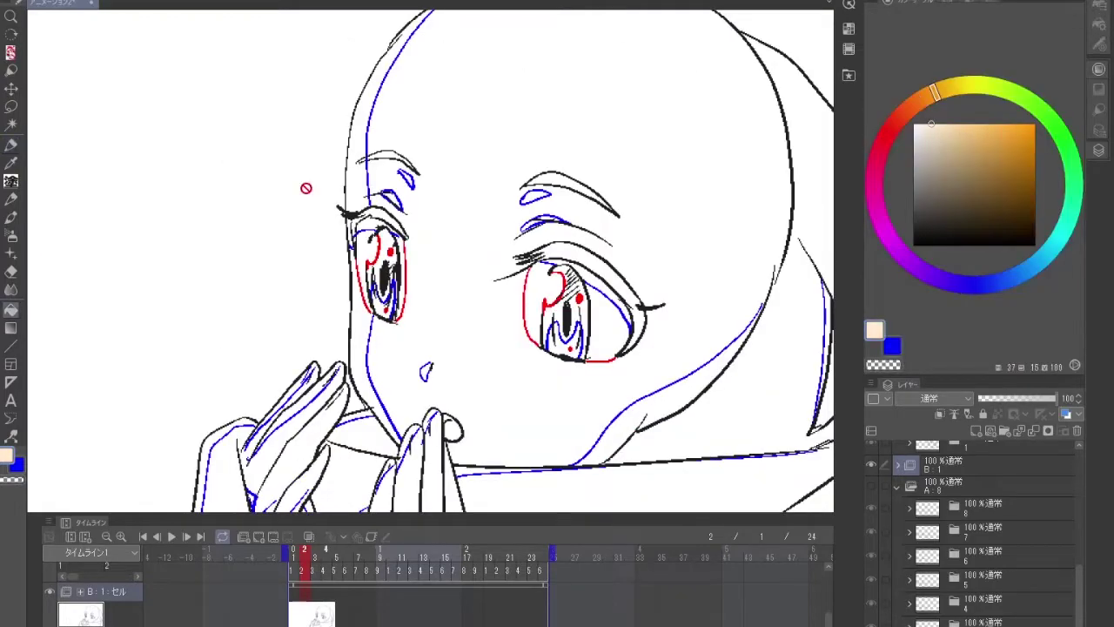
left_click(1099, 149)
scroll(467, 402, "up", 2)
scroll(466, 402, "down", 1)
scroll(365, 296, "up", 1)
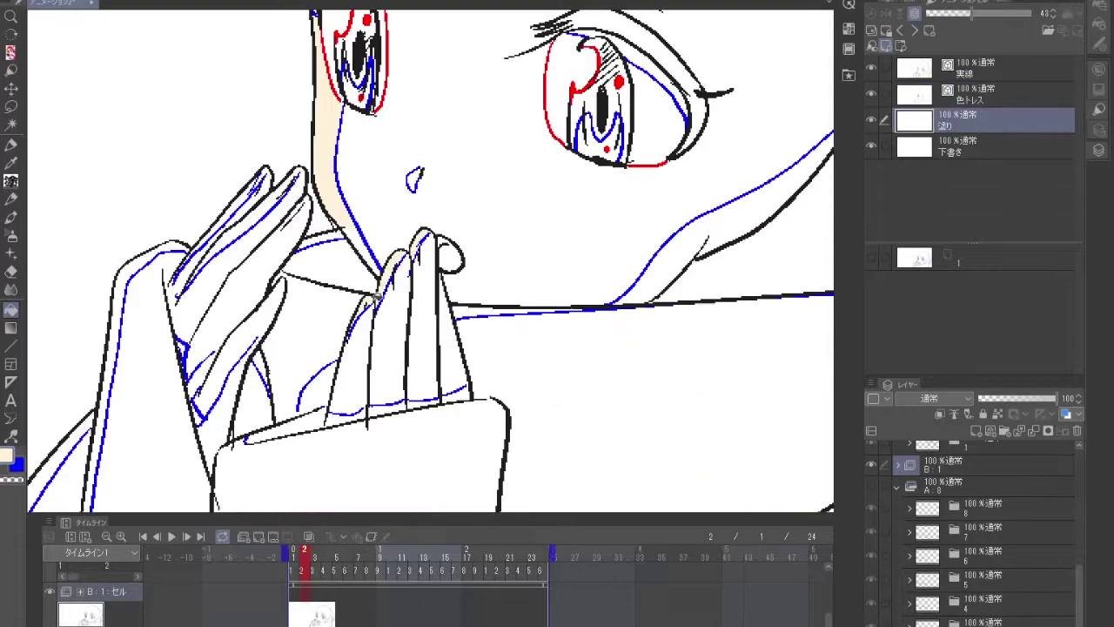
scroll(344, 330, "down", 1)
scroll(343, 331, "up", 1)
- Fill the face and hands with peach skin (H32 S34 V97) and the neck shadow with darker peach (H24 S41 V94)
left_click(1099, 70)
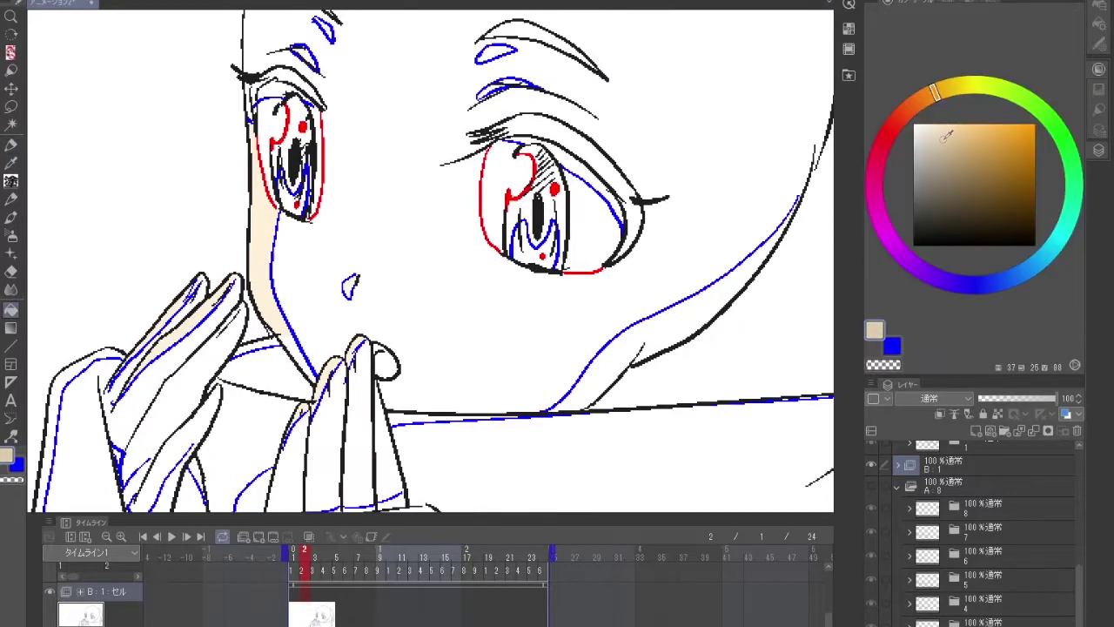
scroll(435, 261, "down", 1)
left_click(296, 262)
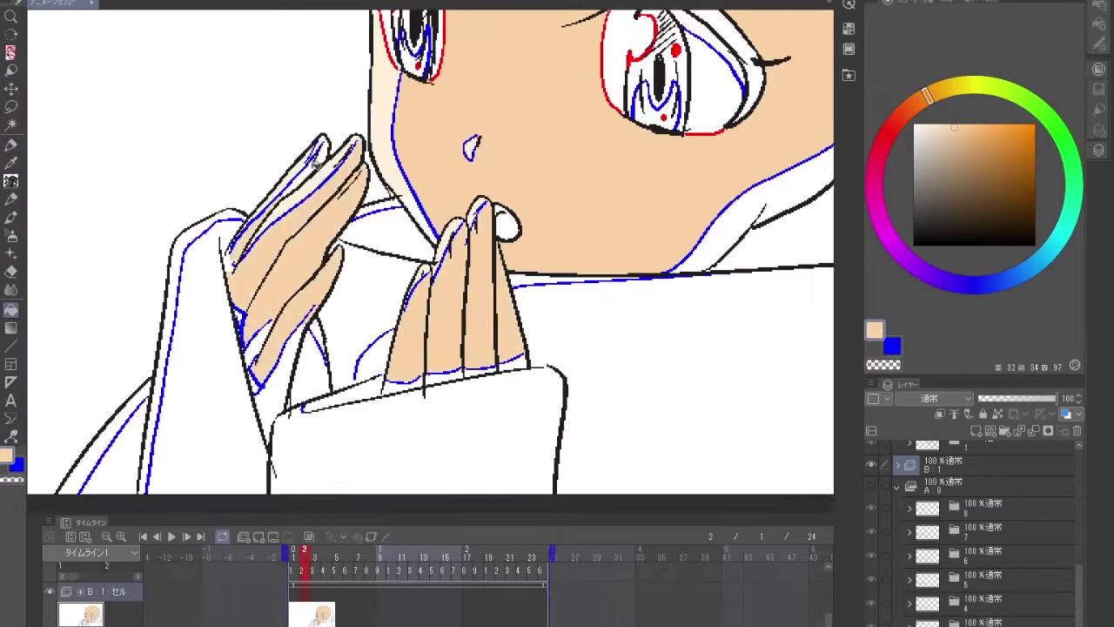
scroll(435, 261, "up", 1)
scroll(435, 261, "down", 1)
scroll(522, 174, "up", 1)
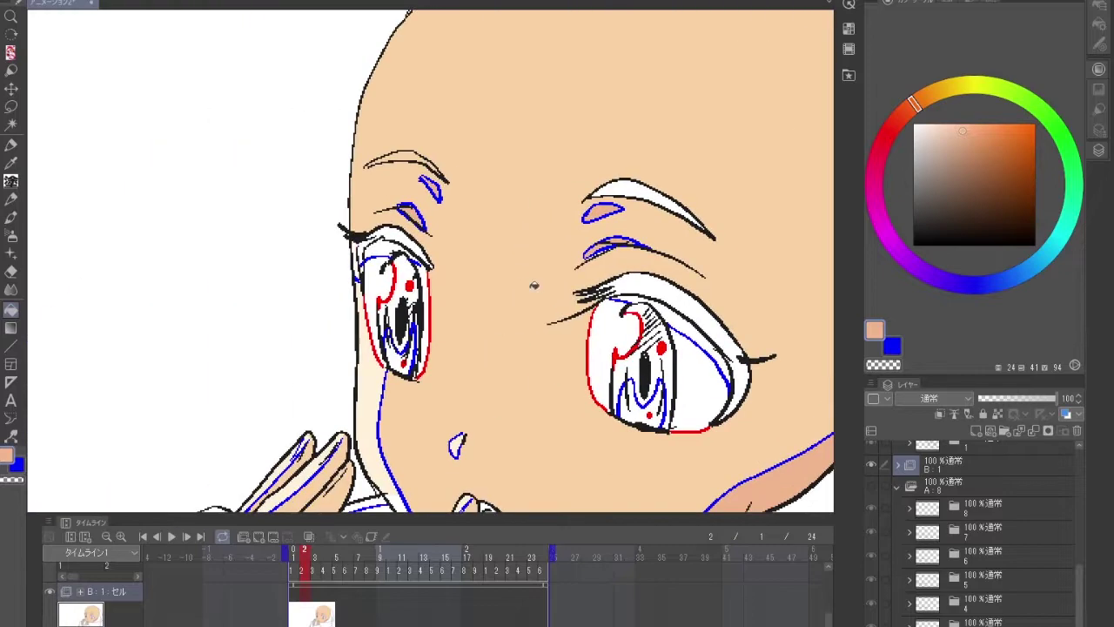
- Fill the upper eyelashes and the back hair with near-black (H0 S0 V12)
left_click(912, 230)
left_click(670, 148)
scroll(631, 283, "up", 1)
left_click(607, 405)
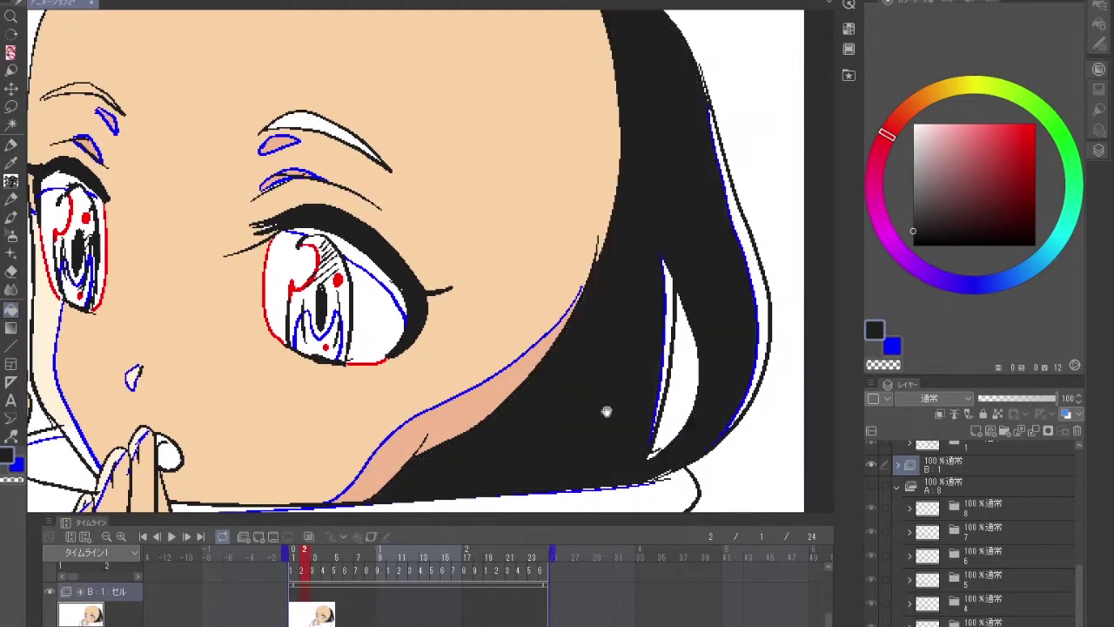
scroll(606, 406, "down", 1)
- Fill the eyebrows with dark grey and the irises with bluish grey (H214 S11 V55)
left_click(1016, 275)
left_click(926, 178)
left_click(535, 226)
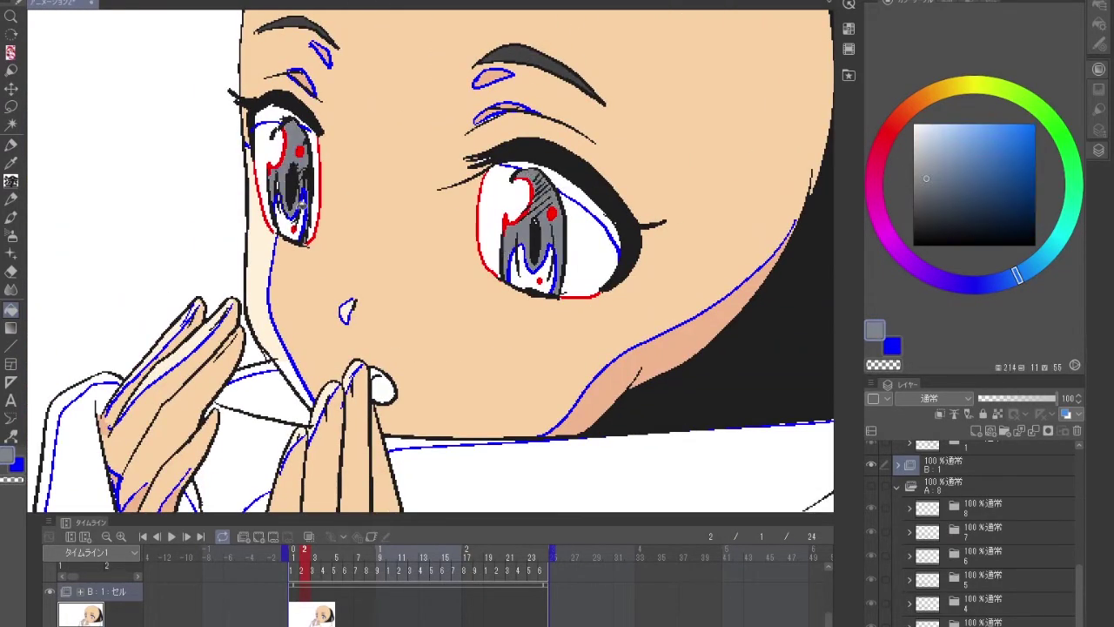
left_click(293, 219)
scroll(435, 261, "down", 1)
- Fill the shaded part of the eye whites with pale lavender and the rest with off-white (H268 S0 V97)
left_click(926, 273)
left_click(919, 139)
scroll(435, 261, "up", 1)
left_click(587, 187)
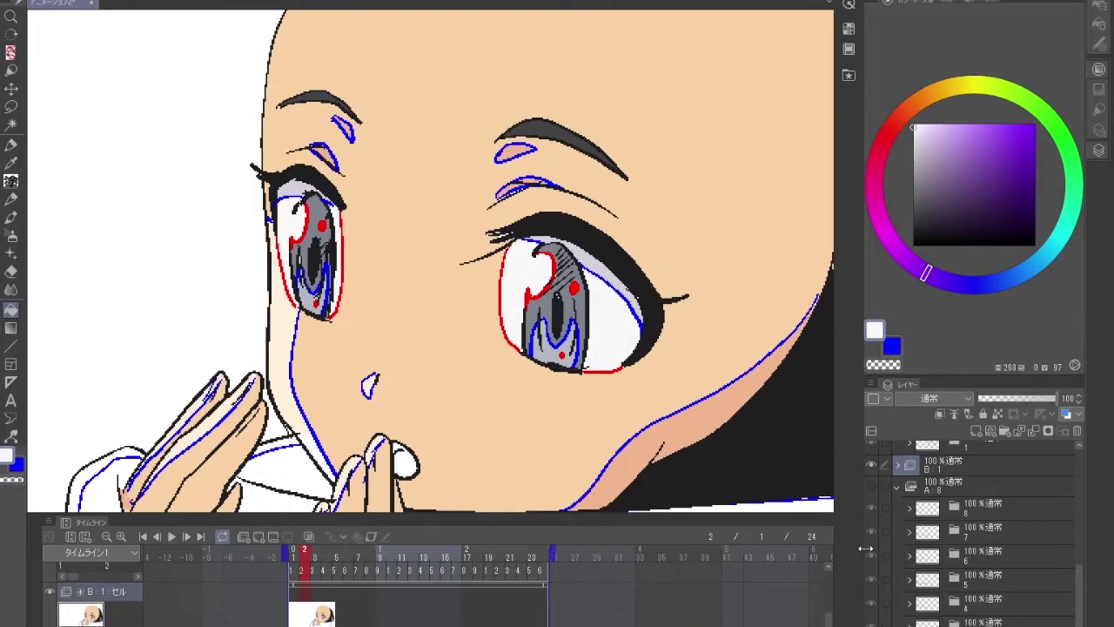
- Toggle 色トレス's visibility to check the fills and touch up gaps around the eyes on 塗り with the pen
left_click(1098, 108)
left_click(872, 94)
left_click(872, 94)
left_click(872, 94)
left_click(872, 94)
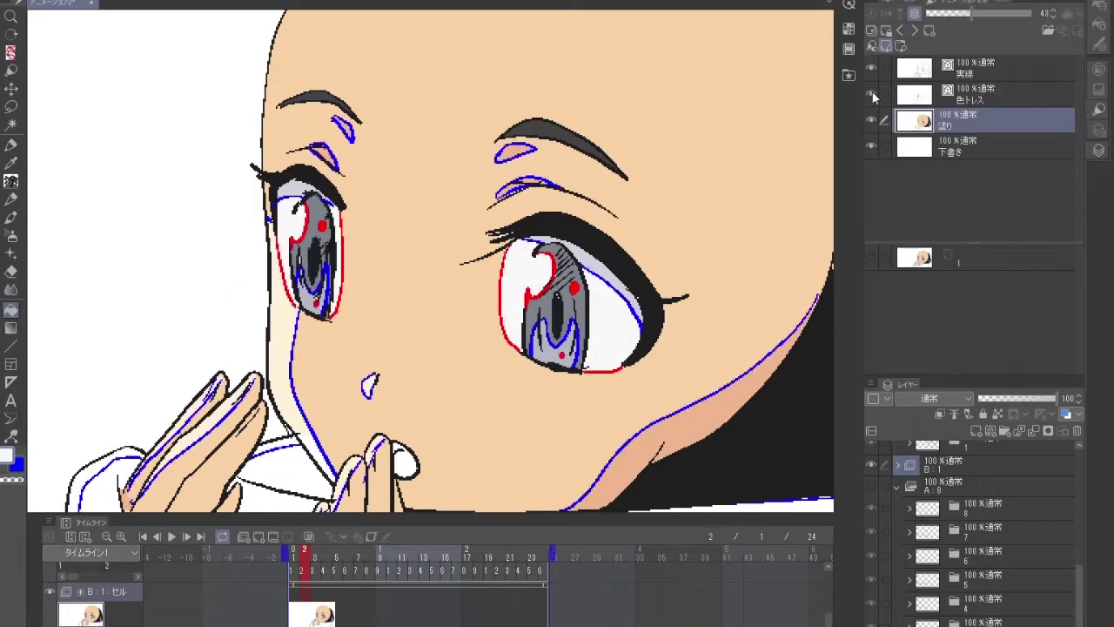
left_click(871, 94)
scroll(304, 212, "up", 3)
key("p")
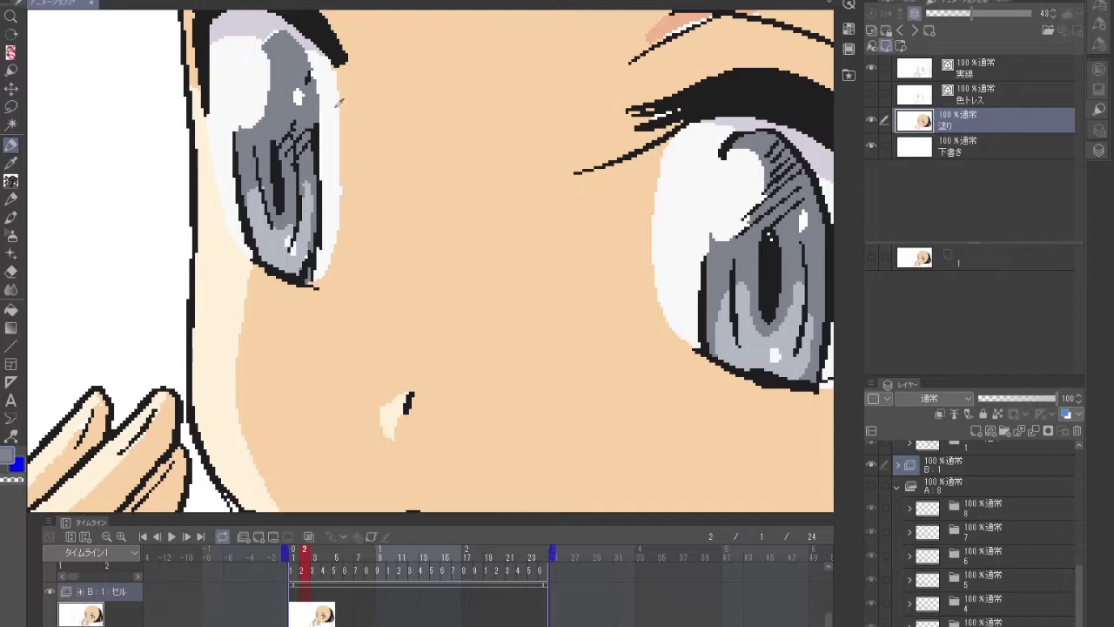
scroll(338, 102, "down", 1)
scroll(657, 422, "up", 1)
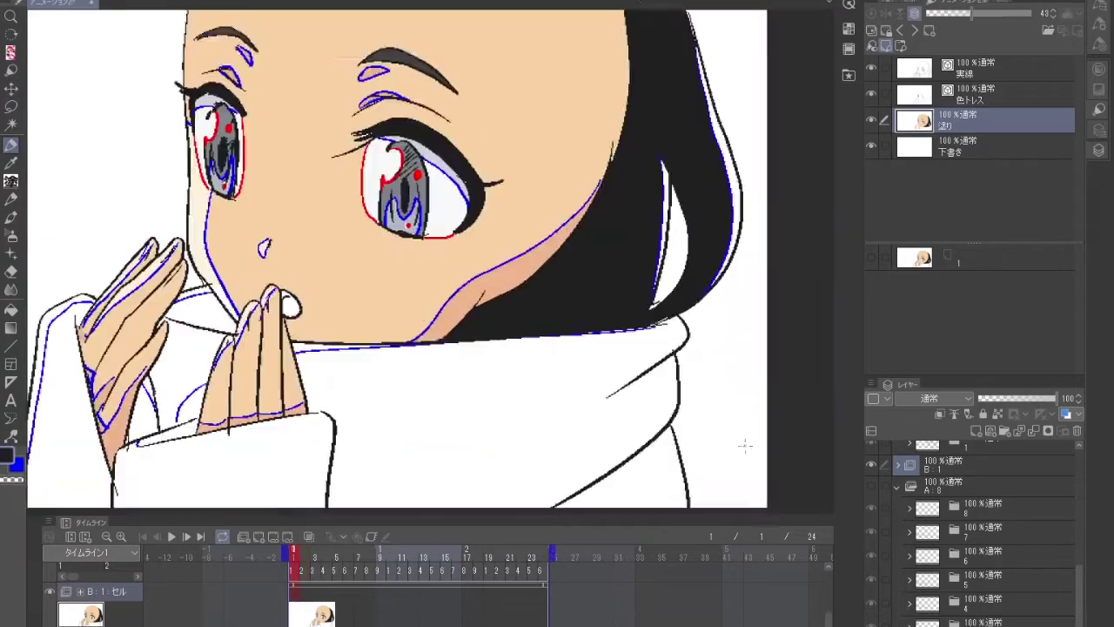
- Fill the scarf with muted red (H0 S46 V62) on 塗り
scroll(740, 443, "up", 2)
left_click(1086, 131)
left_click(676, 383)
scroll(676, 383, "down", 1)
scroll(637, 396, "up", 1)
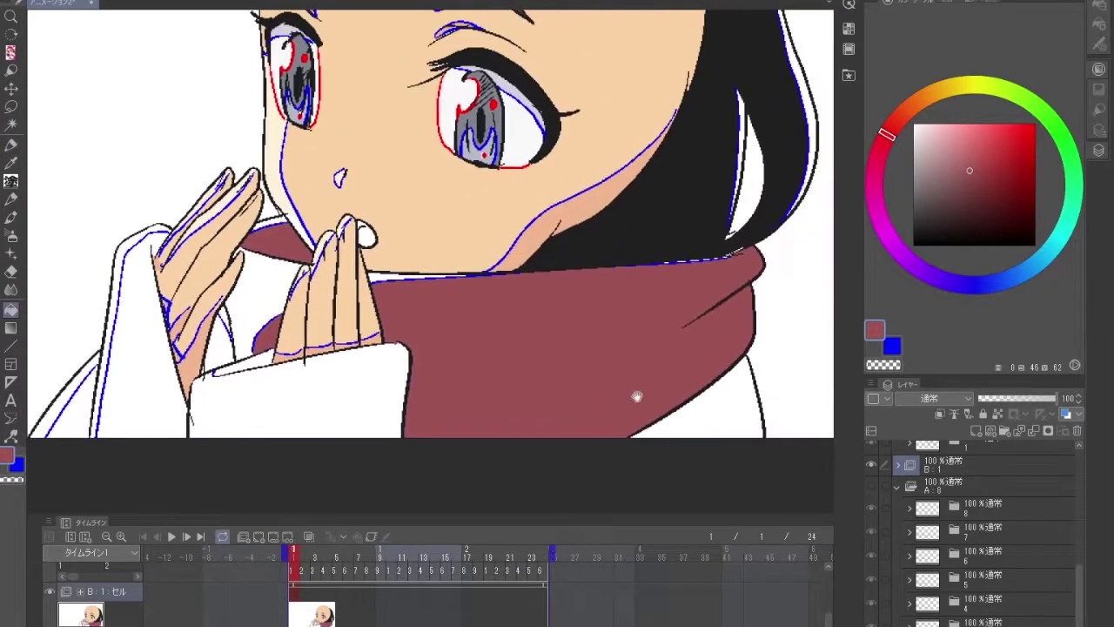
- Fill the coat's sleeves and cuff with pale yellow (H49 S38 V93)
scroll(276, 212, "down", 1)
left_click(955, 85)
left_click(314, 392)
scroll(407, 311, "up", 2)
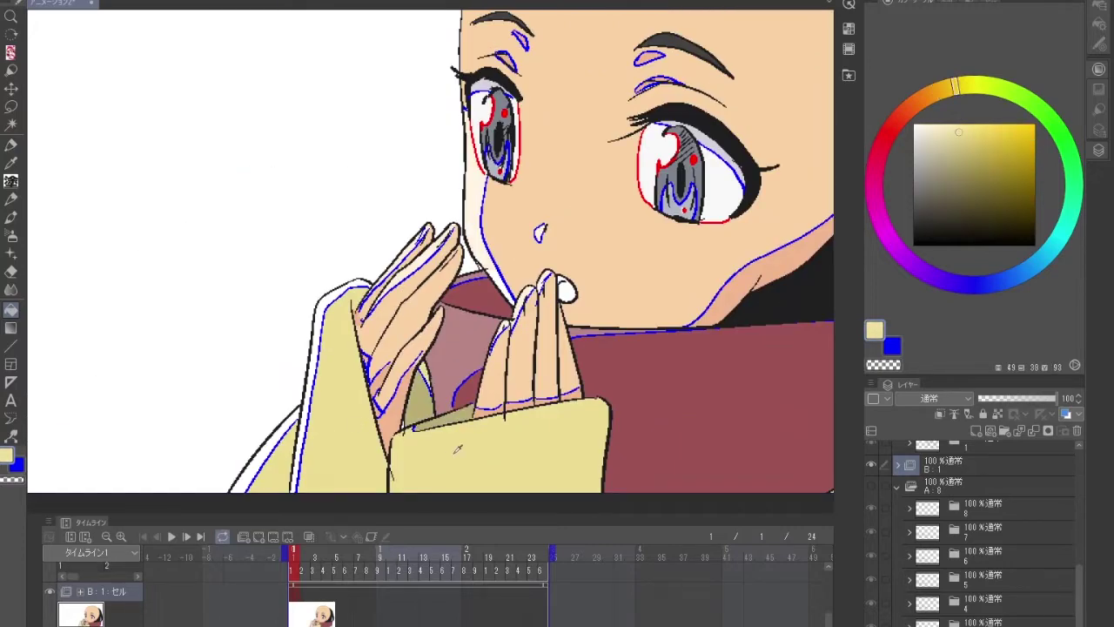
- Fill the coat's highlights with pale grey, the tongue with lilac and the inside of the mouth with muted red (H357 S42 V60)
scroll(575, 453, "down", 1)
scroll(549, 296, "up", 1)
left_click(506, 317)
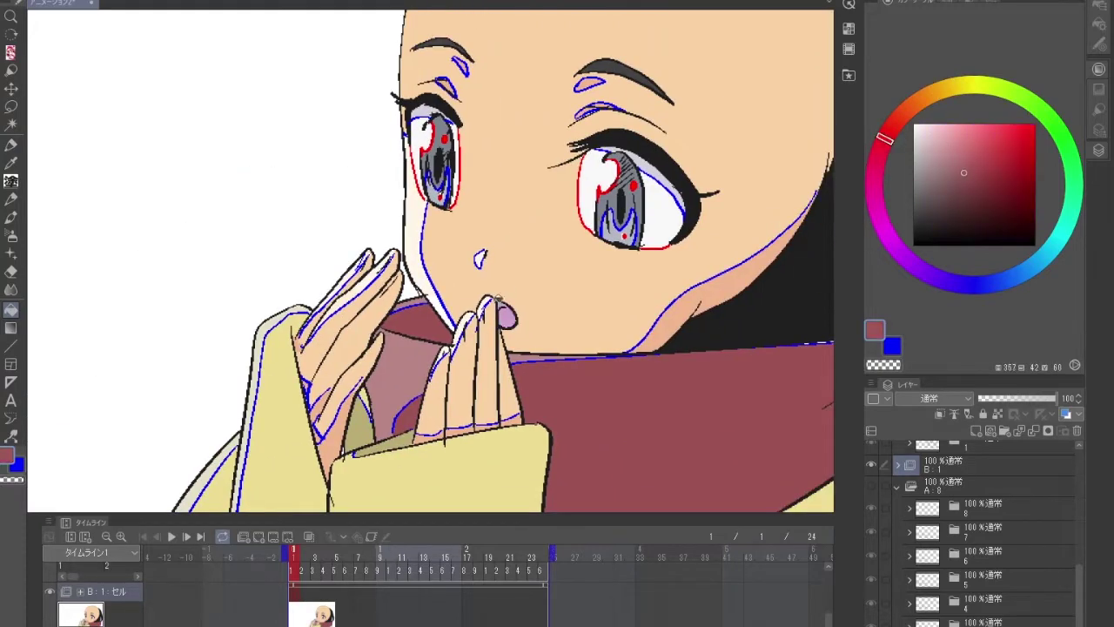
scroll(684, 326, "down", 1)
- Hide 色トレス and touch up the unpainted gaps between the black hair and the scarf on 塗り with the pen
left_click(716, 323, "alt")
scroll(640, 256, "up", 1)
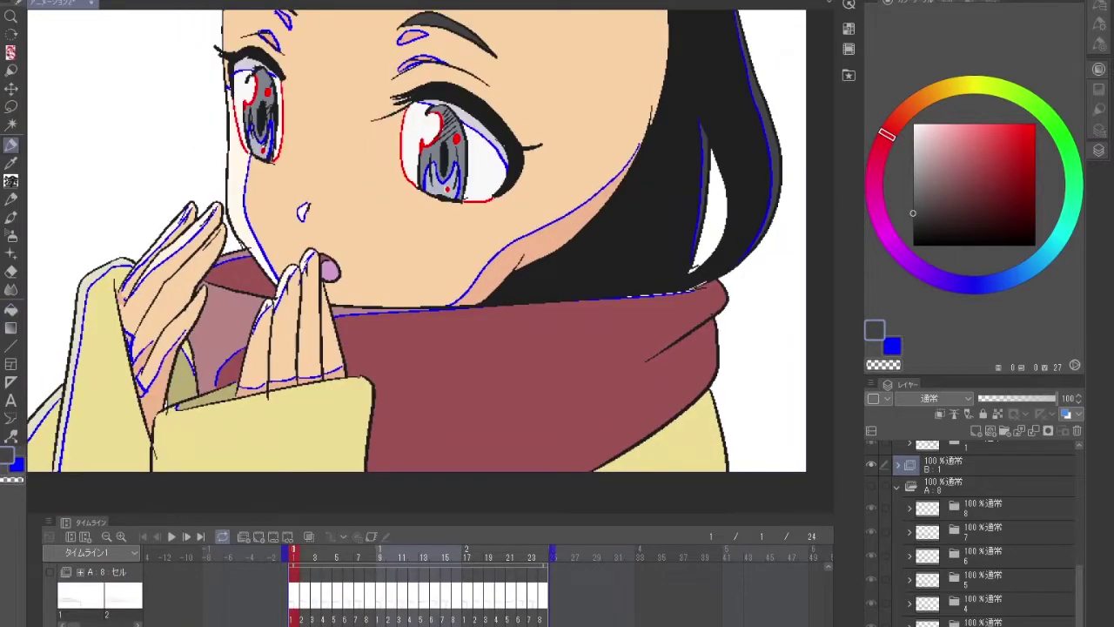
scroll(507, 299, "down", 1)
scroll(507, 299, "up", 3)
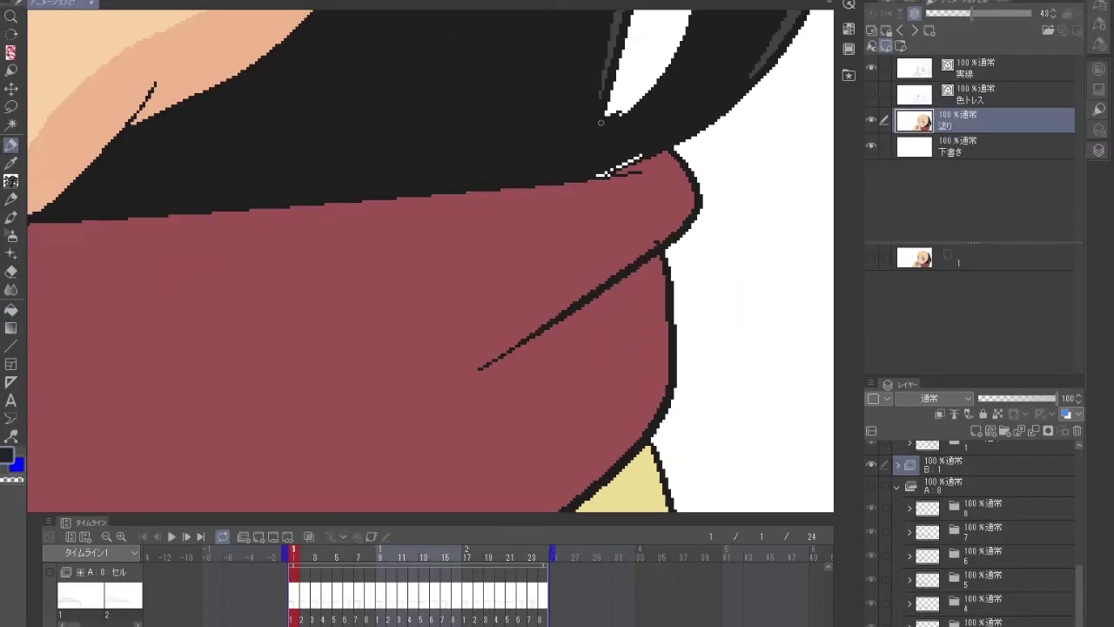
scroll(638, 423, "down", 1)
scroll(639, 423, "up", 1)
scroll(328, 365, "down", 1)
scroll(328, 366, "up", 1)
- Touch up the gaps around the brows and eyes with the sampled skin colour and fill the remaining skin highlights with cream
left_click(503, 223, "alt")
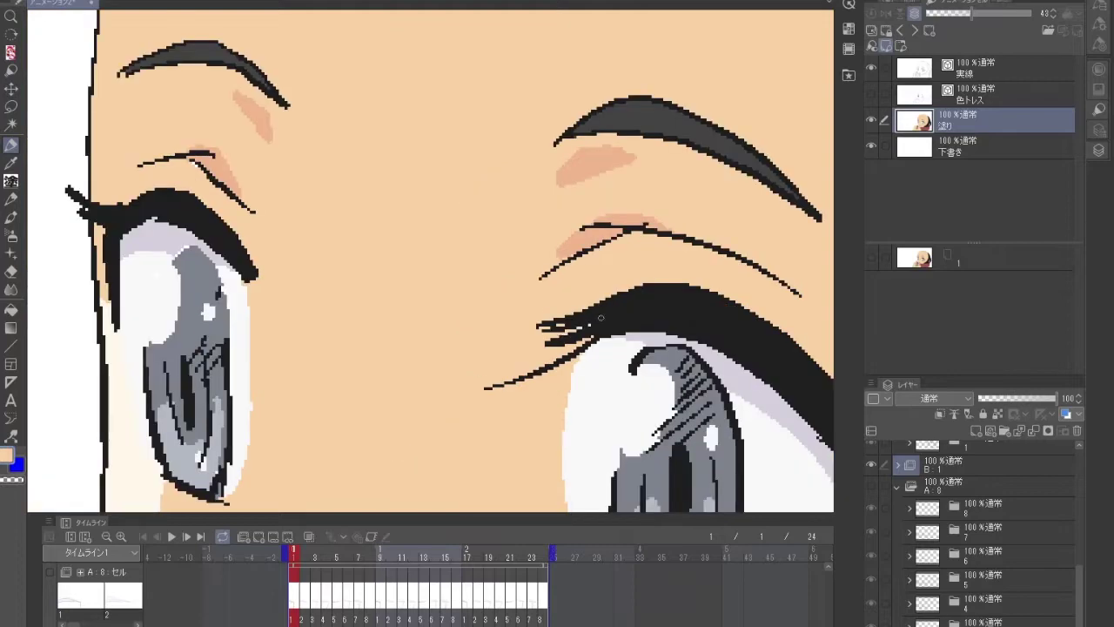
scroll(551, 487, "down", 1)
scroll(498, 205, "up", 1)
left_click(497, 205, "alt")
scroll(566, 412, "down", 3)
key("g")
scroll(566, 411, "up", 2)
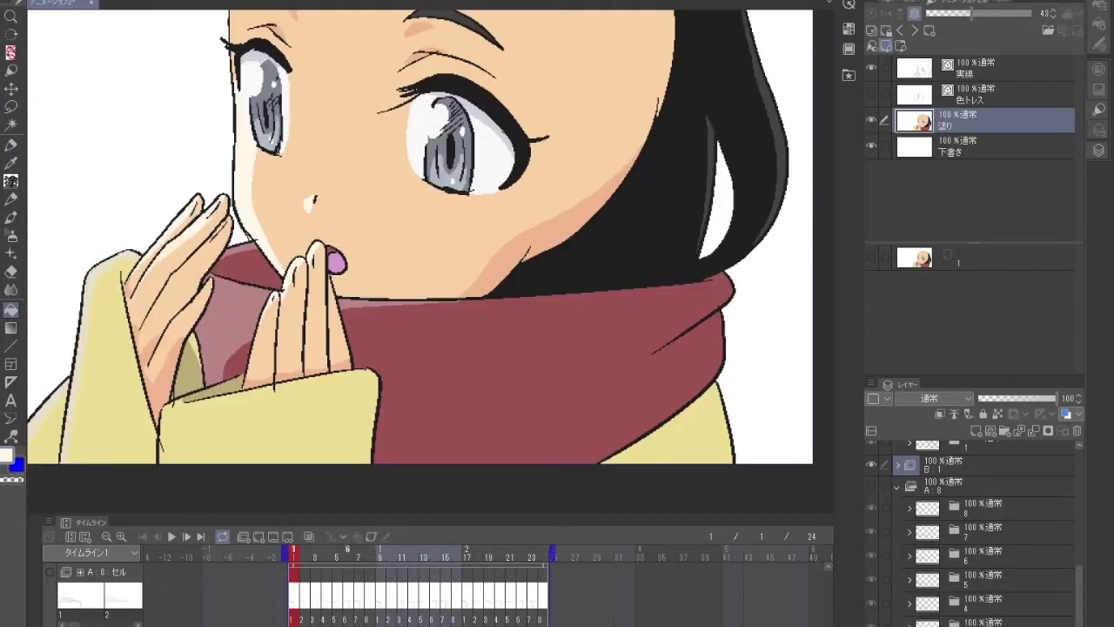
- Fill the backdrop behind the character with near-black and check the right eye's whites for unpainted gaps
scroll(541, 386, "down", 1)
scroll(541, 387, "up", 3)
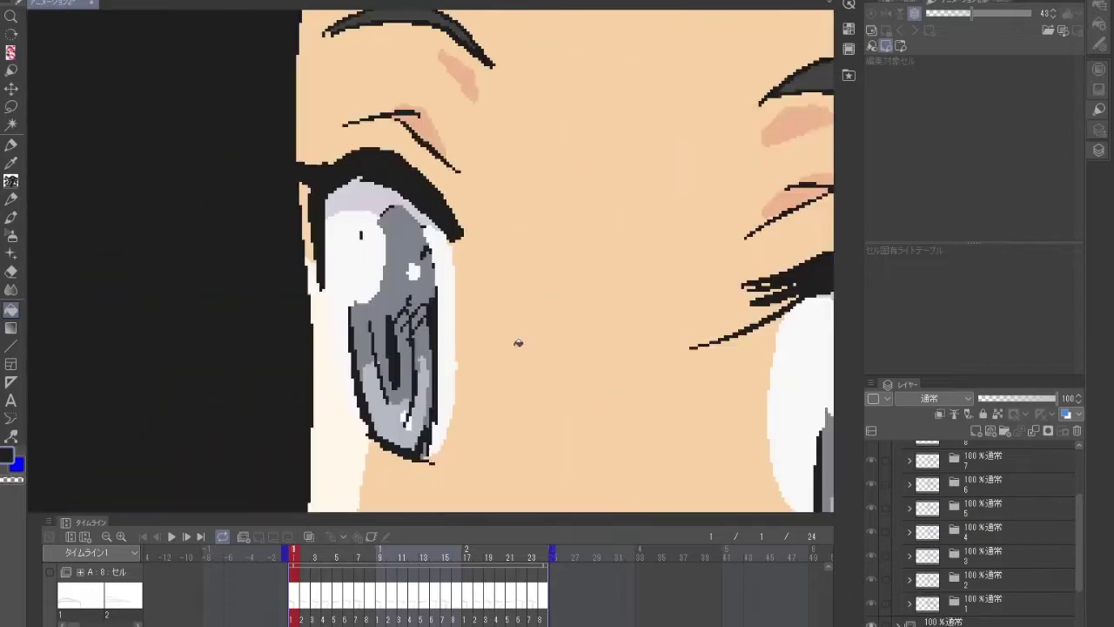
scroll(417, 428, "down", 2)
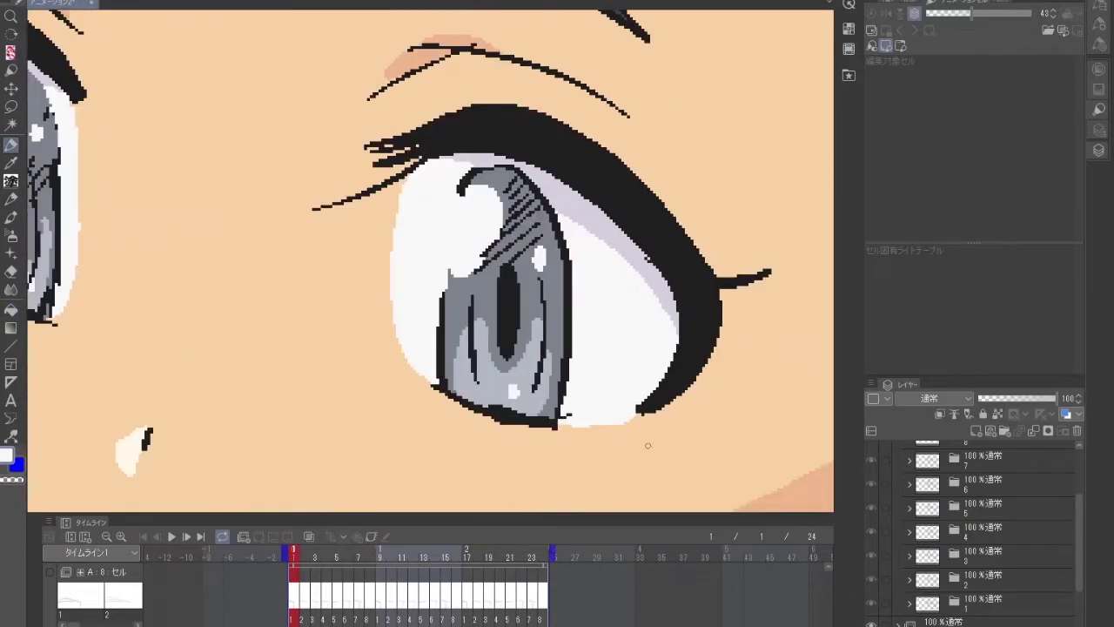
- Touch up leftover gaps around the eyes and face on 塗り with the pen against the dark backdrop
scroll(641, 443, "up", 2)
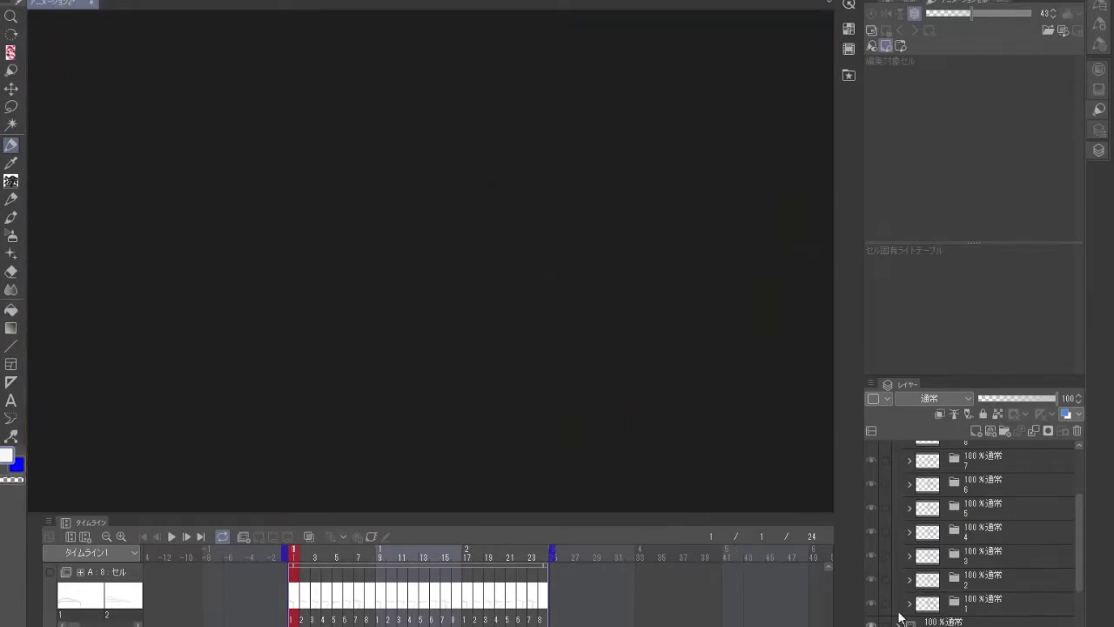
scroll(308, 243, "up", 1)
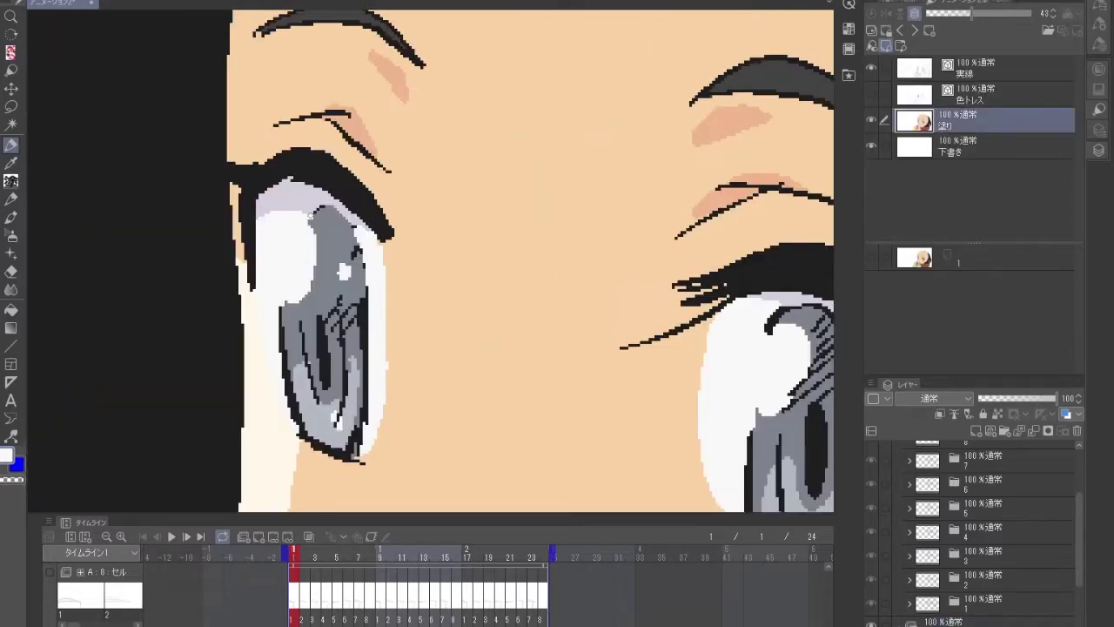
scroll(370, 243, "down", 1)
scroll(418, 348, "up", 2)
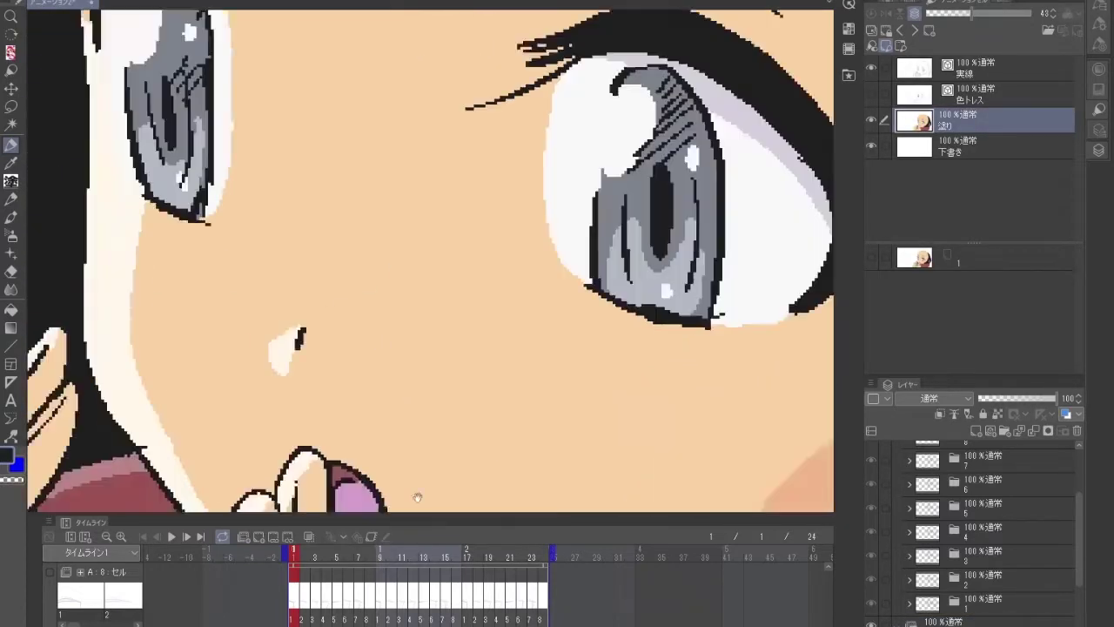
scroll(418, 261, "down", 1)
scroll(417, 262, "up", 2)
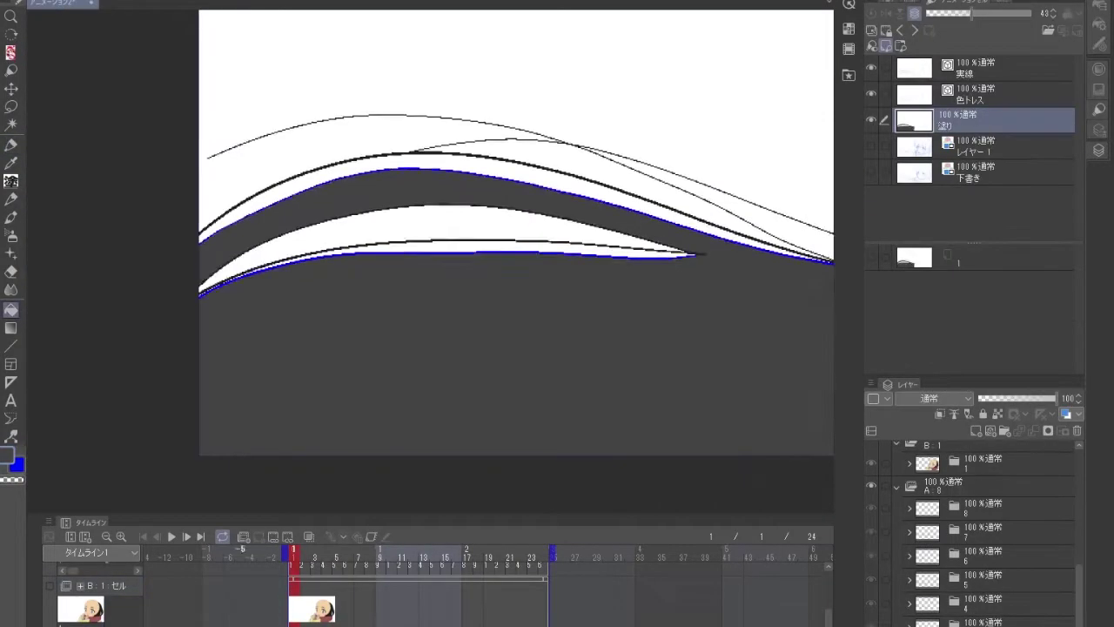
- Fill the flowing hair with dark grey on 塗り in A cels 1 to 7, frame by frame
key("Right")
key("Right")
key("Right")
key("Right")
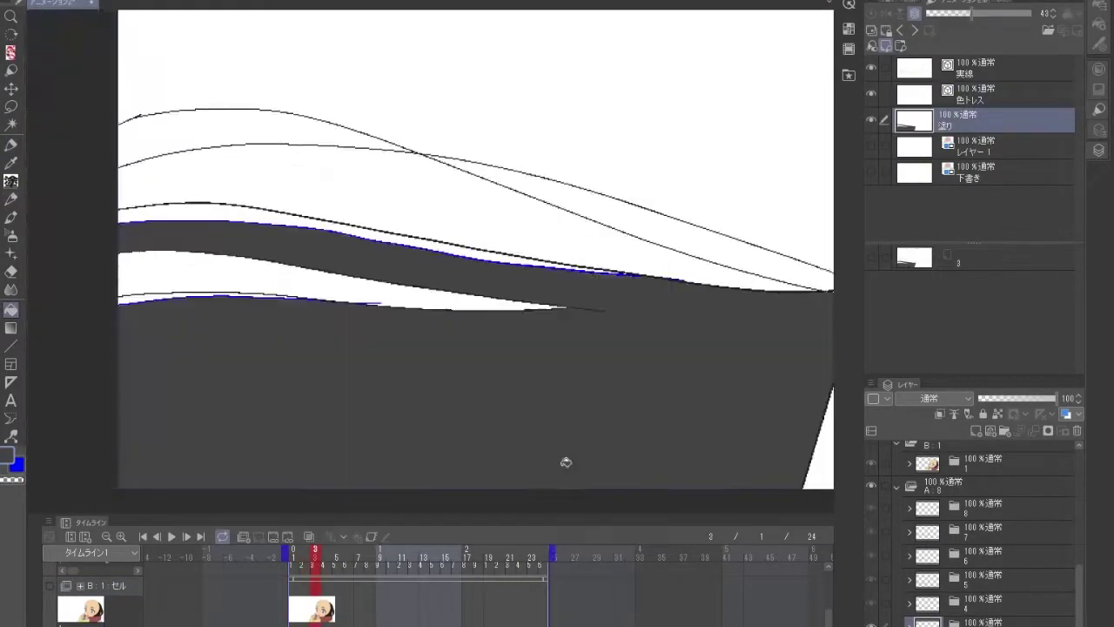
key("Right")
key("Right")
key("Right")
key("Right")
key("Right")
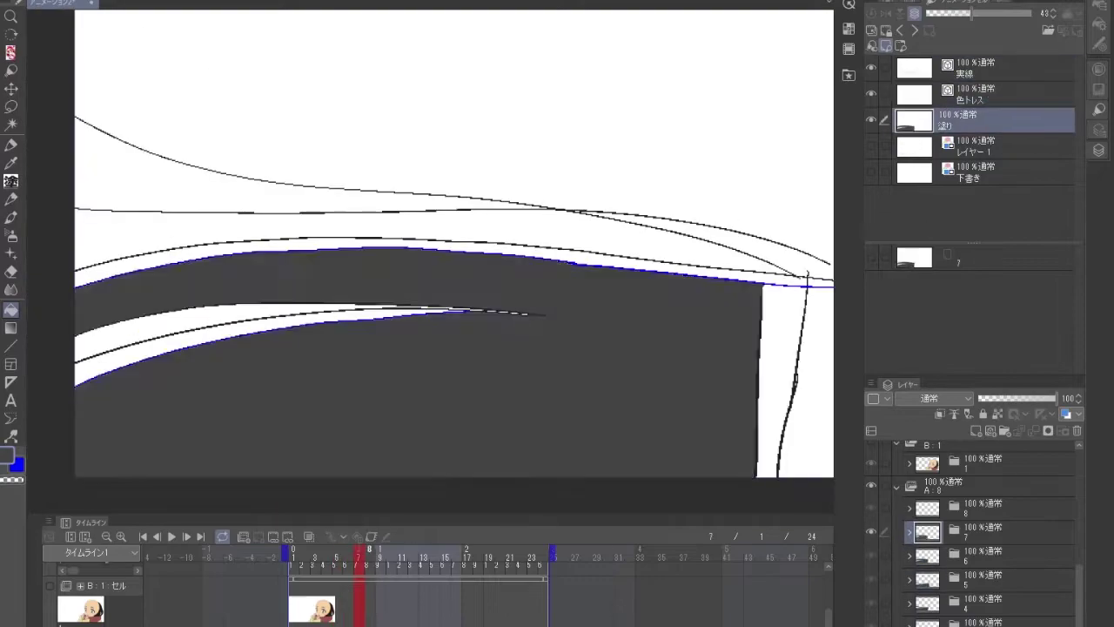
key("Right")
key("Right")
key("Right")
key("Right")
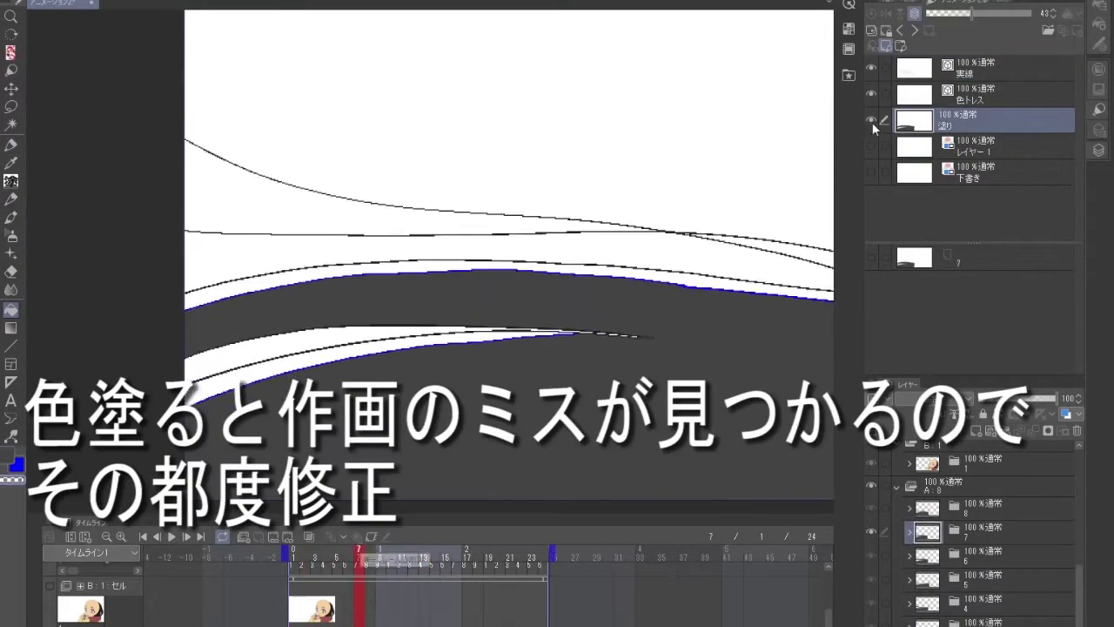
- Hide 塗り and correct the hair outlines on 実線 in A cel 6 with the pen, using onion skin
left_click(990, 72)
left_click(909, 121)
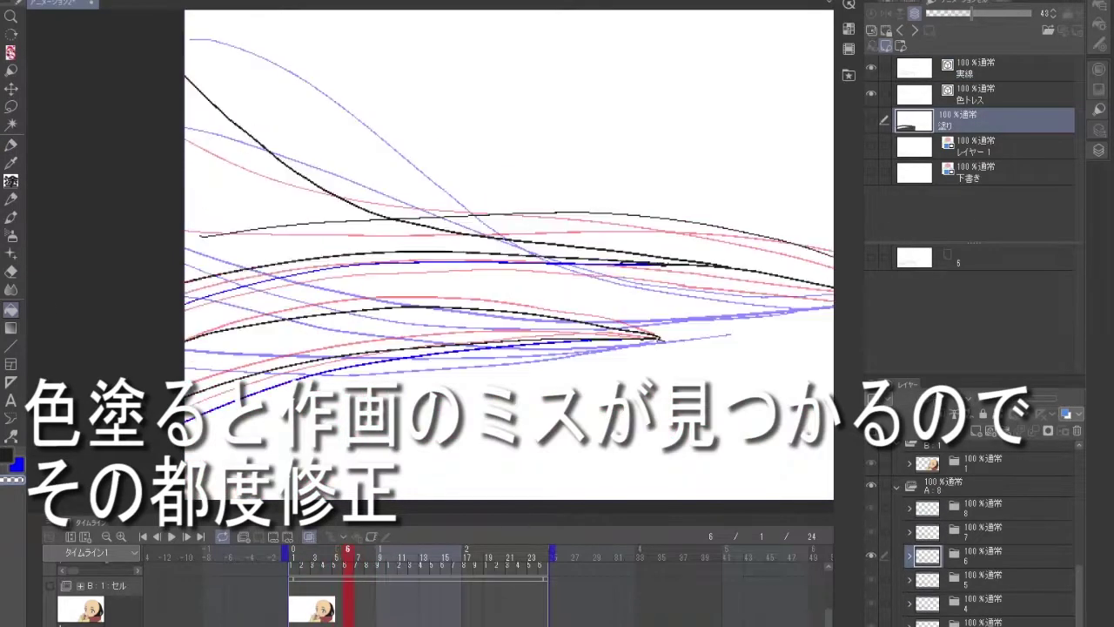
left_click(991, 72)
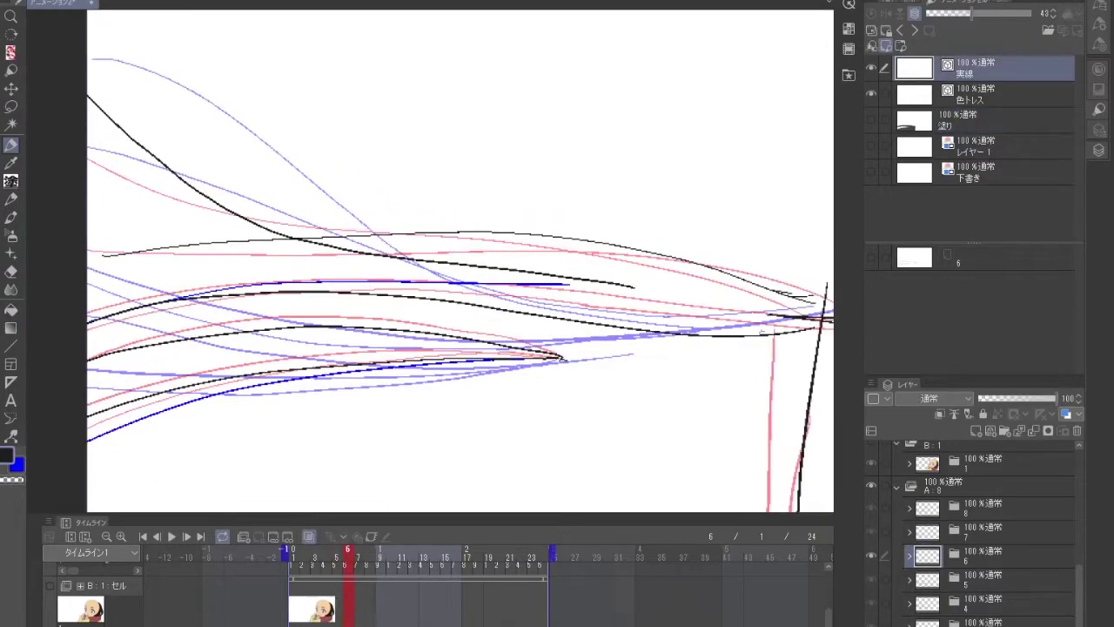
left_click(905, 113)
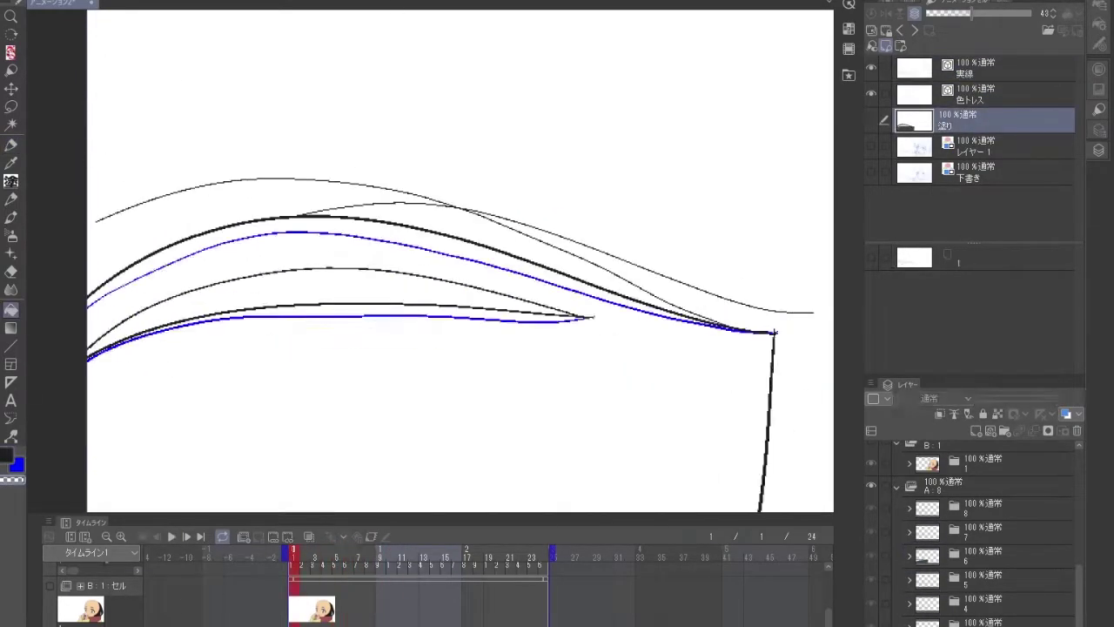
- Fill the hair highlights with lighter grey on 塗り in the A cels, touch up the gaps and play the loop
left_click(1099, 69)
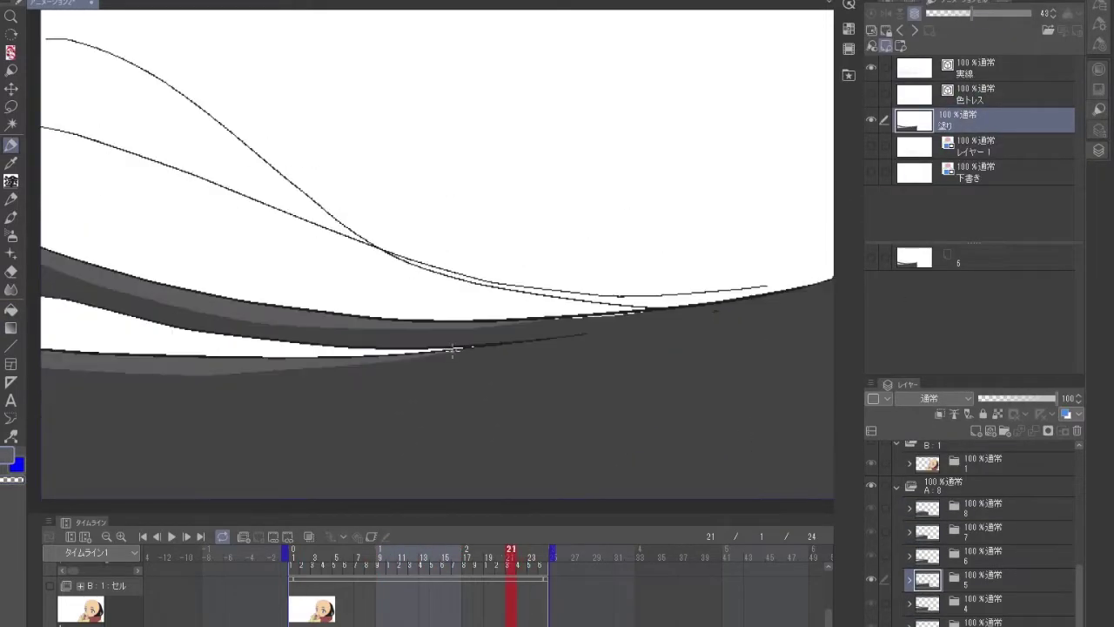
key("p")
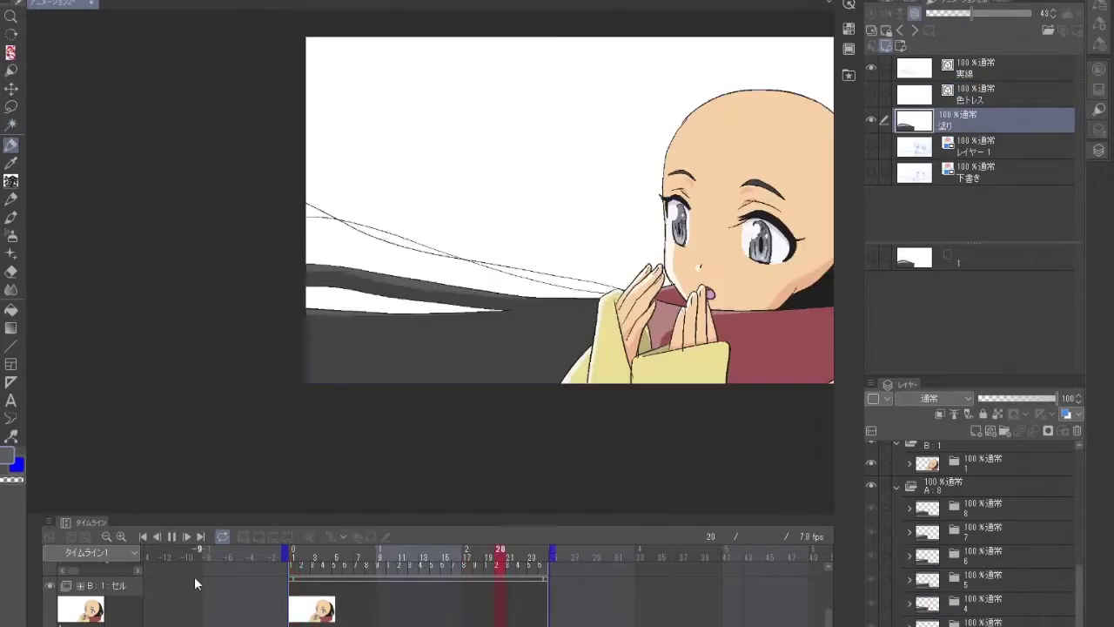
- Fill the fringe and side hair in the C cels with dark grey, near-black shadows and lighter grey highlights on 塗り
key("g")
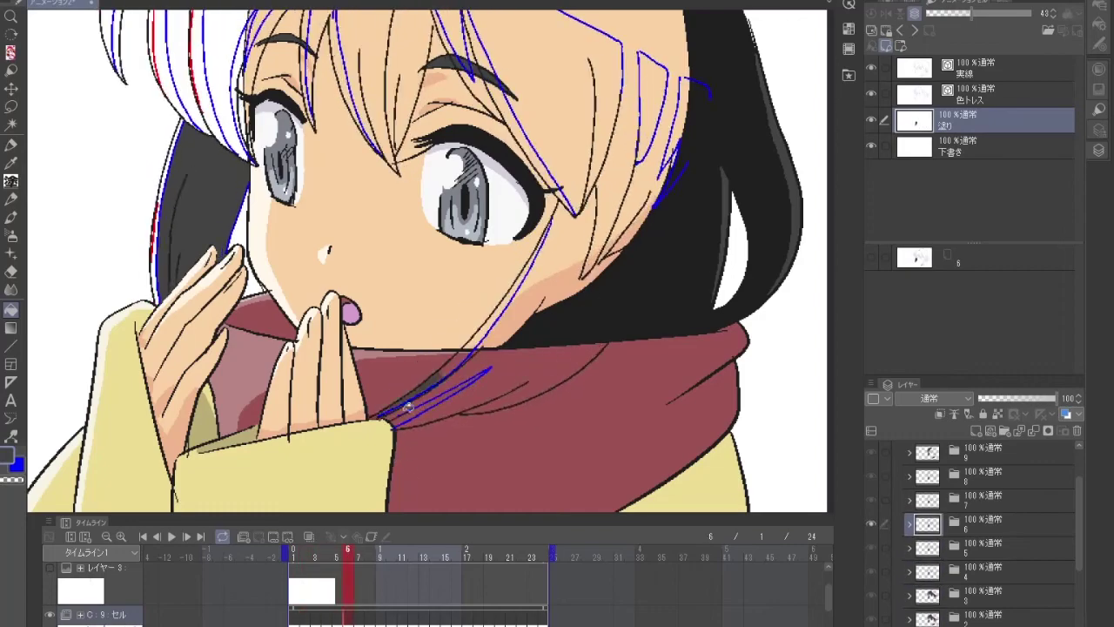
middle_click(472, 442)
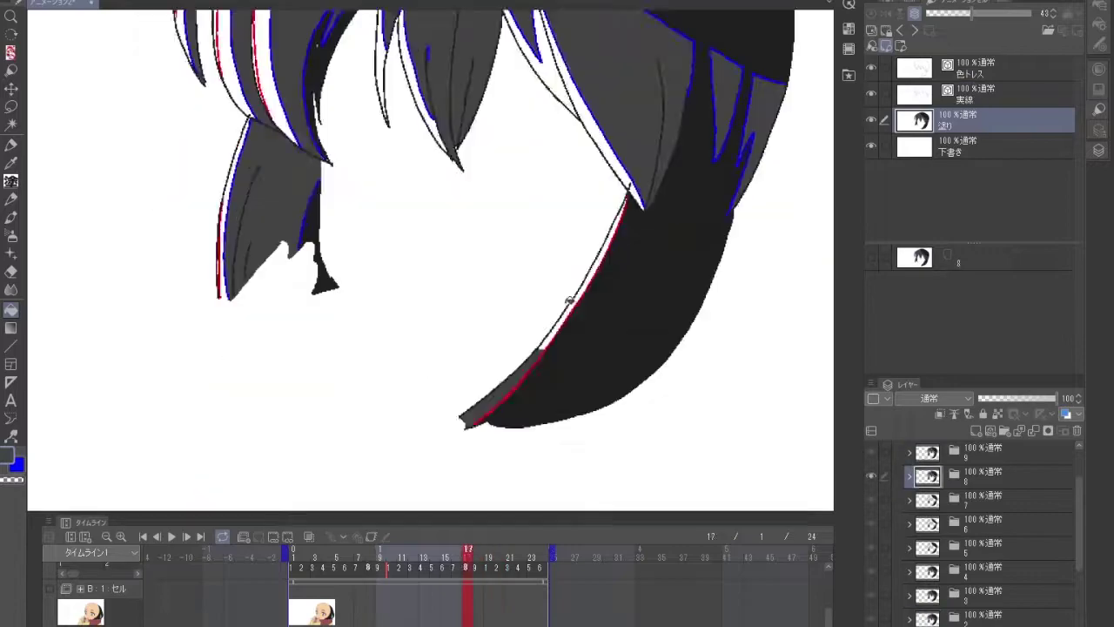
key("g")
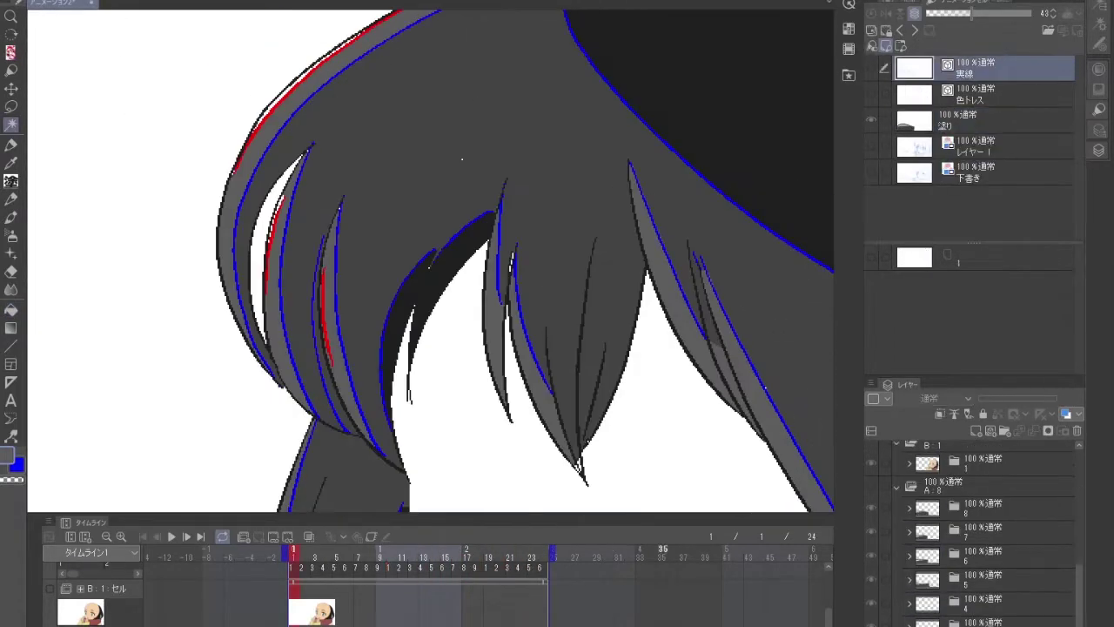
- Touch up the unpainted gaps along the hair strands in C cels 8 and 9 with the pen
key("p")
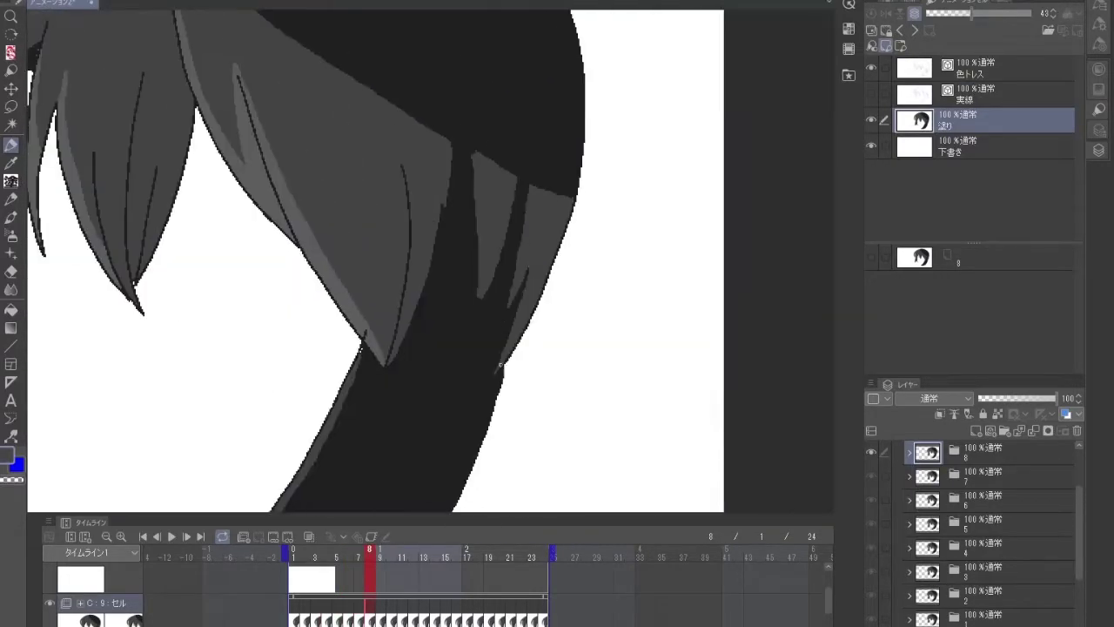
key("p")
scroll(450, 251, "up", 5)
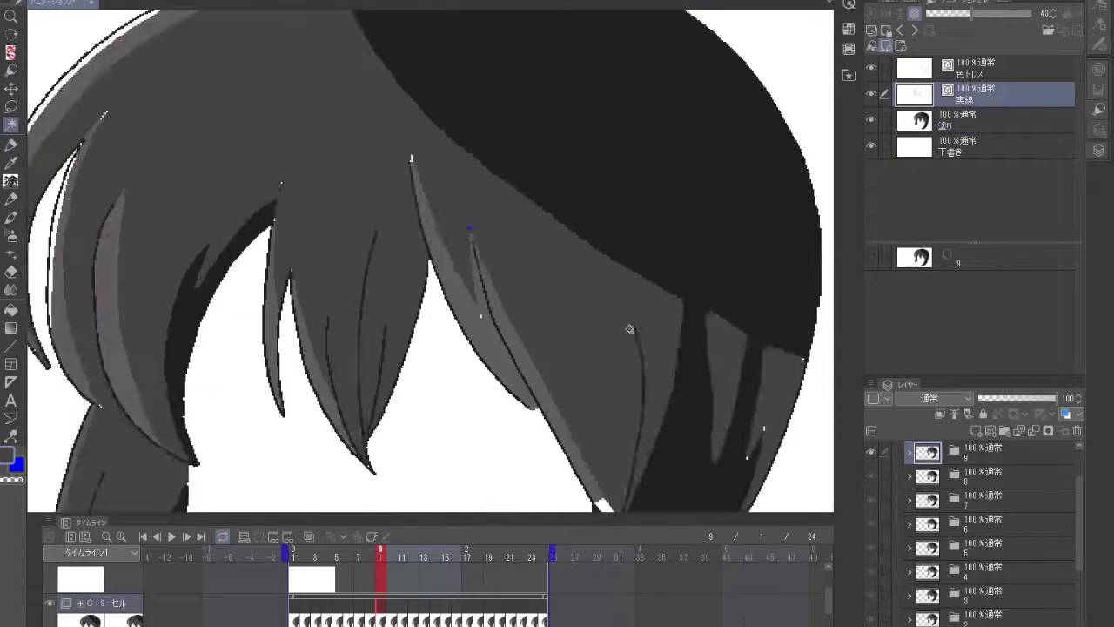